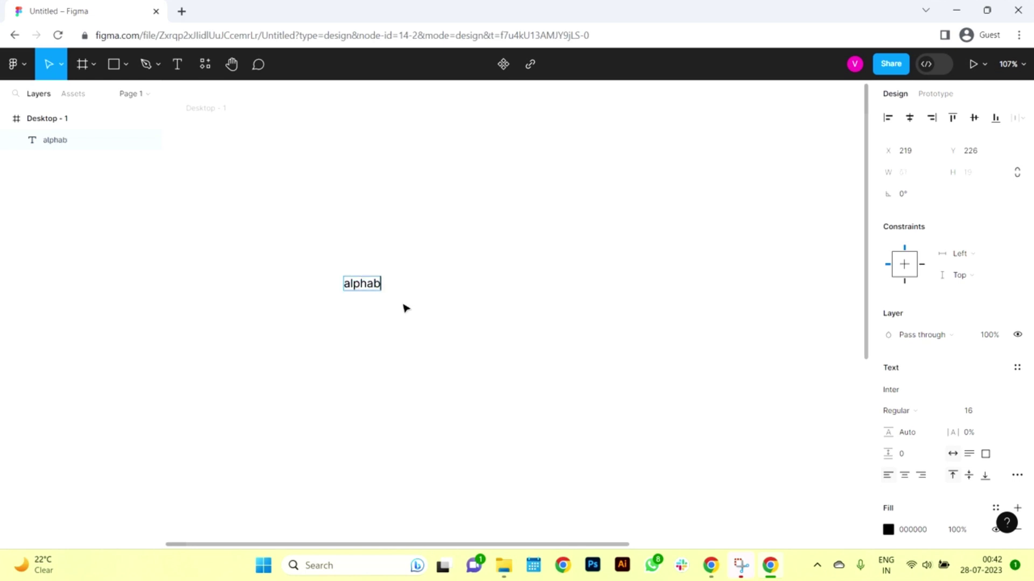
Duplicate the "alphabet" label below itself, change the copy's text to "image", and move it closer to the original.
left_click_drag(390, 288, 320, 359)
left_click(318, 296)
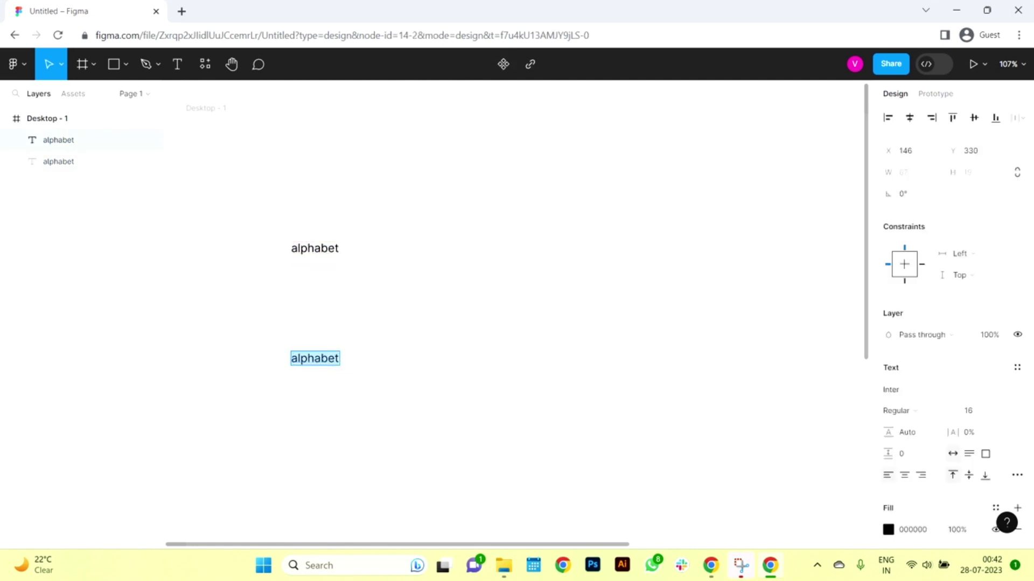
type("image")
left_click(337, 365)
left_click_drag(316, 359, 318, 330)
left_click(326, 357)
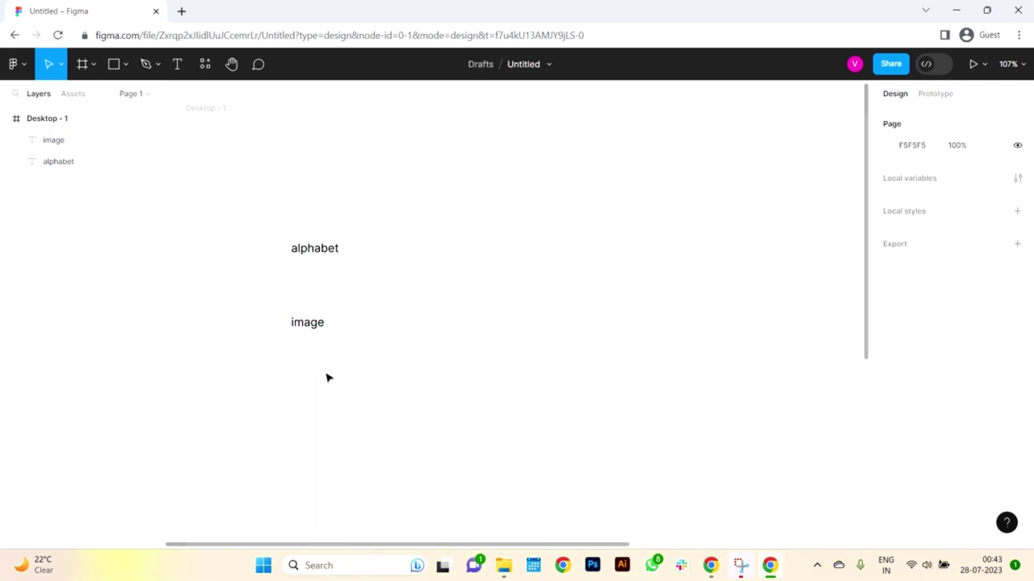
Duplicate the "image" label above and to the right of "alphabet" and change the copy's text to "small".
left_click_drag(332, 390, 311, 219)
left_click(415, 294)
left_click_drag(317, 331, 410, 201)
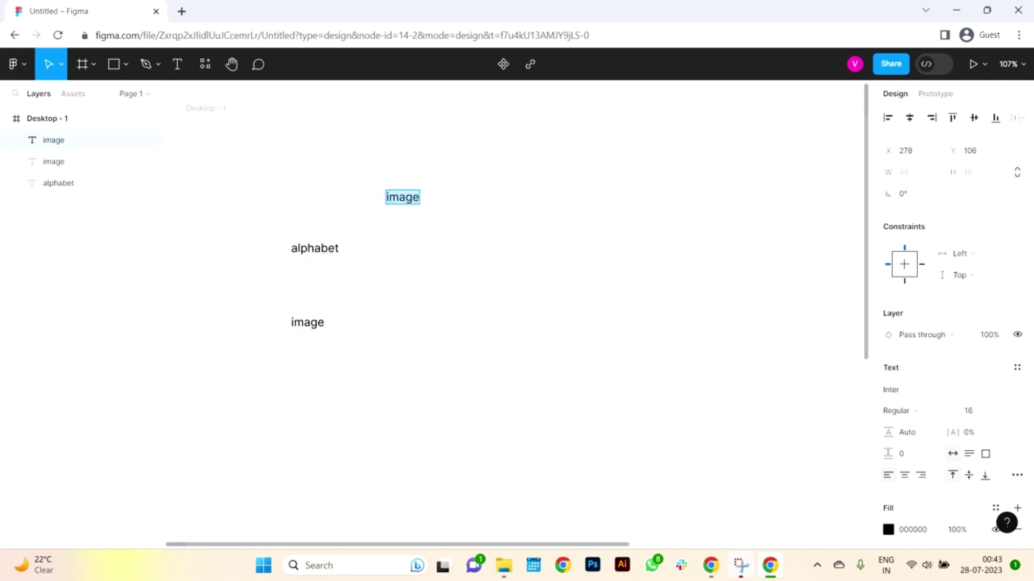
type("sam")
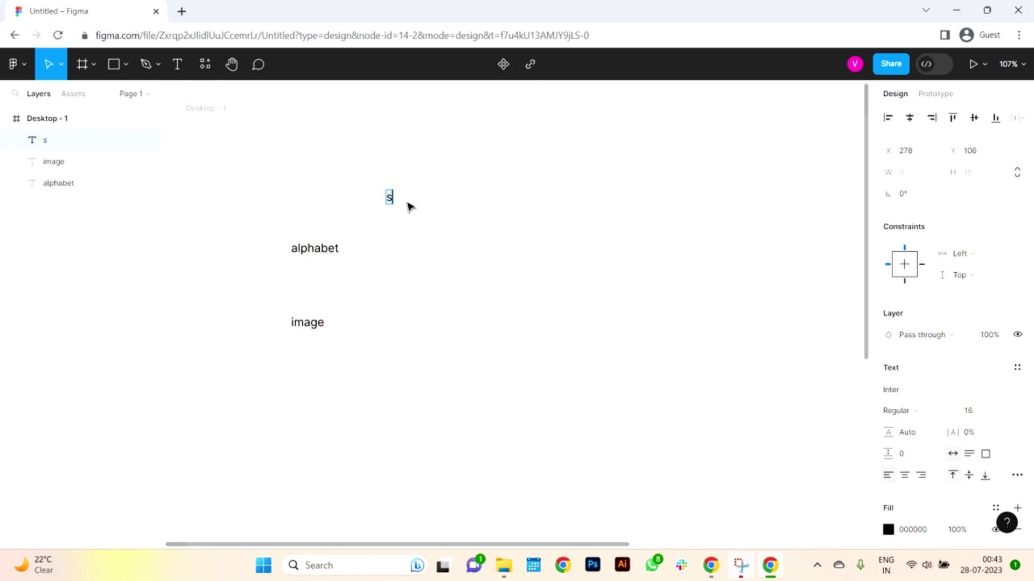
key("BackSpace")
key("BackSpace")
type("mall")
left_click(489, 233)
Duplicate the "small" label to its right in the same row and change the copy's text to "medium".
left_click_drag(404, 201, 491, 202)
type("large")
key("ctrl+a")
type("medium")
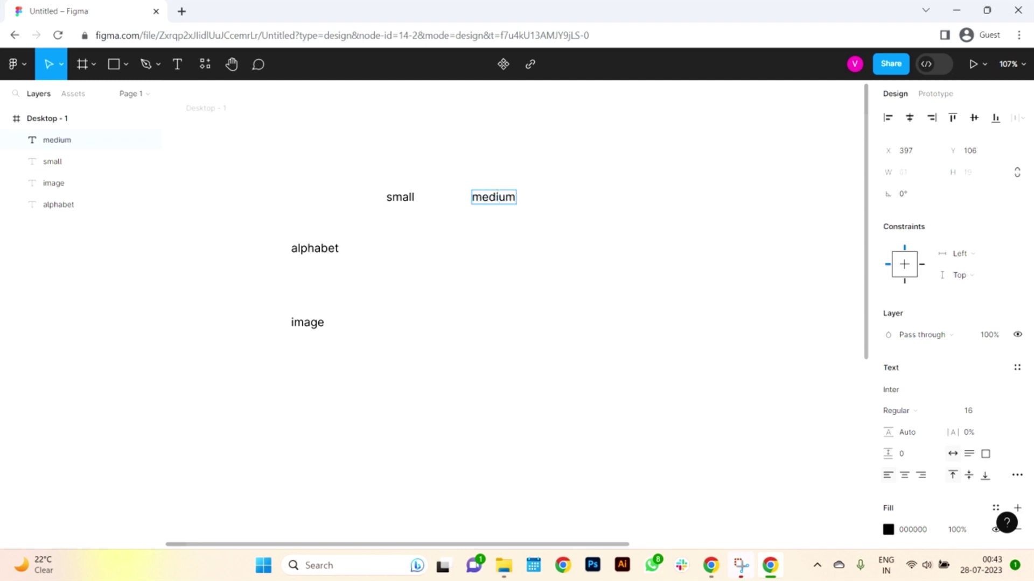
key("Escape")
Duplicate the "medium" label to its right in the same row and change the copy's text to "large".
left_click_drag(512, 203, 595, 203)
double_click(574, 201)
type("large")
left_click(600, 253)
left_click(558, 339)
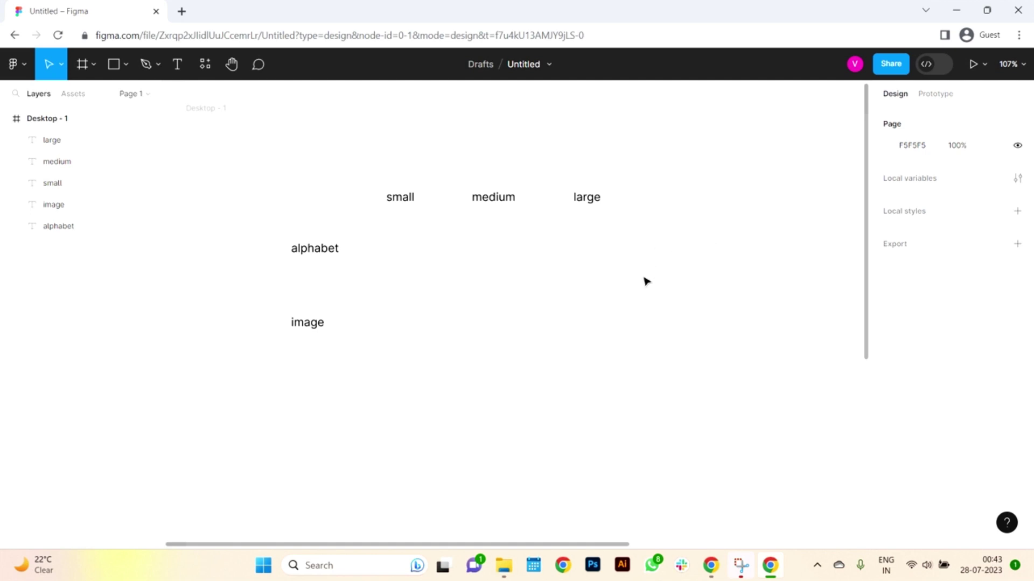
left_click_drag(314, 211, 288, 391)
left_click_drag(655, 228, 305, 197)
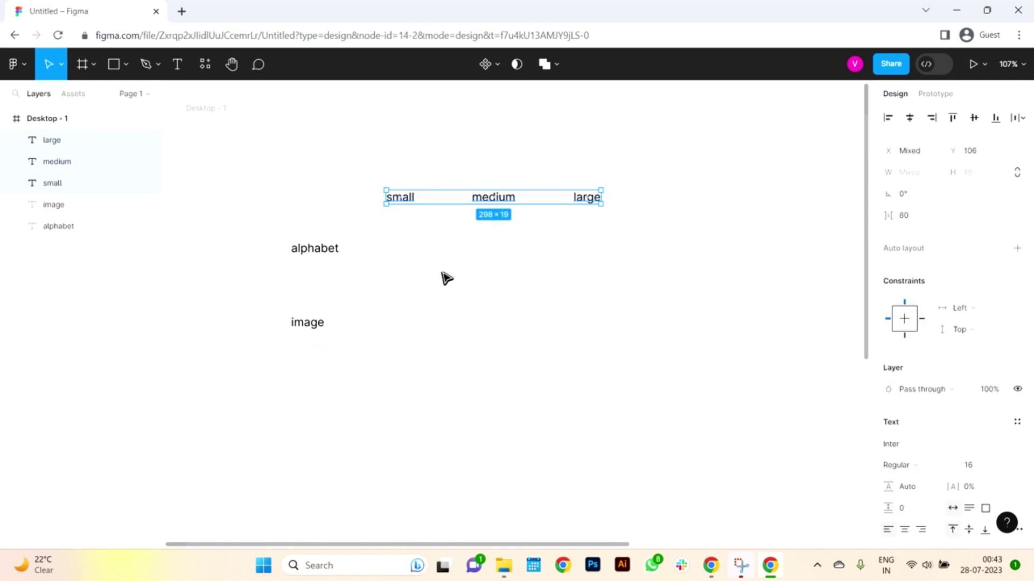
left_click(446, 278)
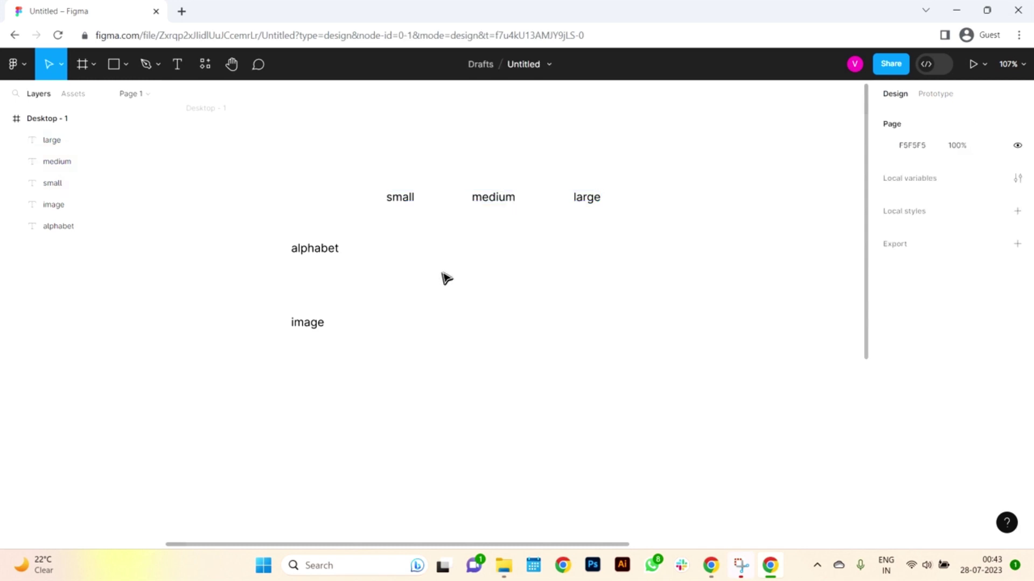
Add a text layer reading "A" in the empty area of the frame, between the alphabet and image rows.
scroll(415, 256, "up", 5)
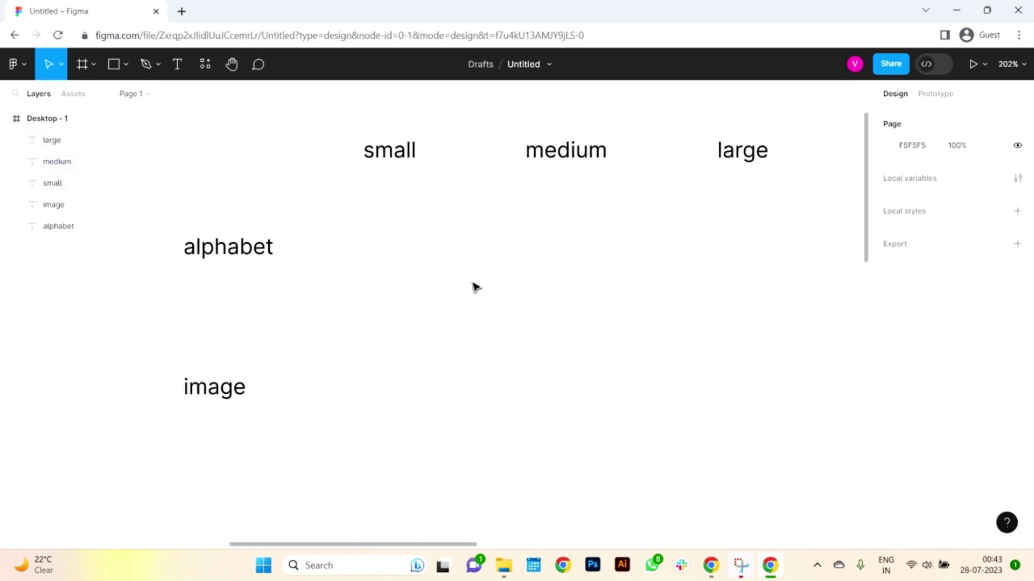
key("t")
left_click(471, 345)
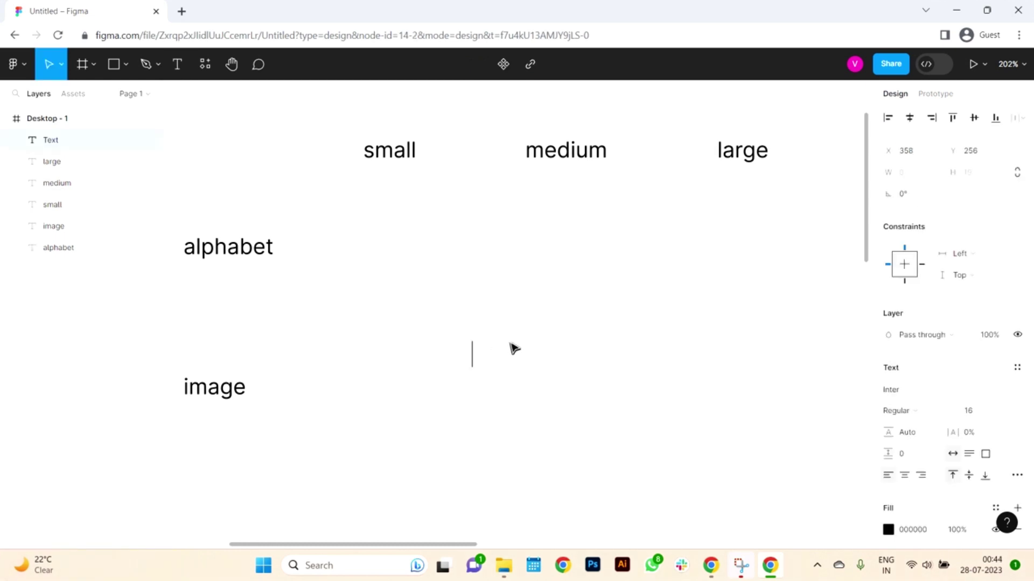
type("A")
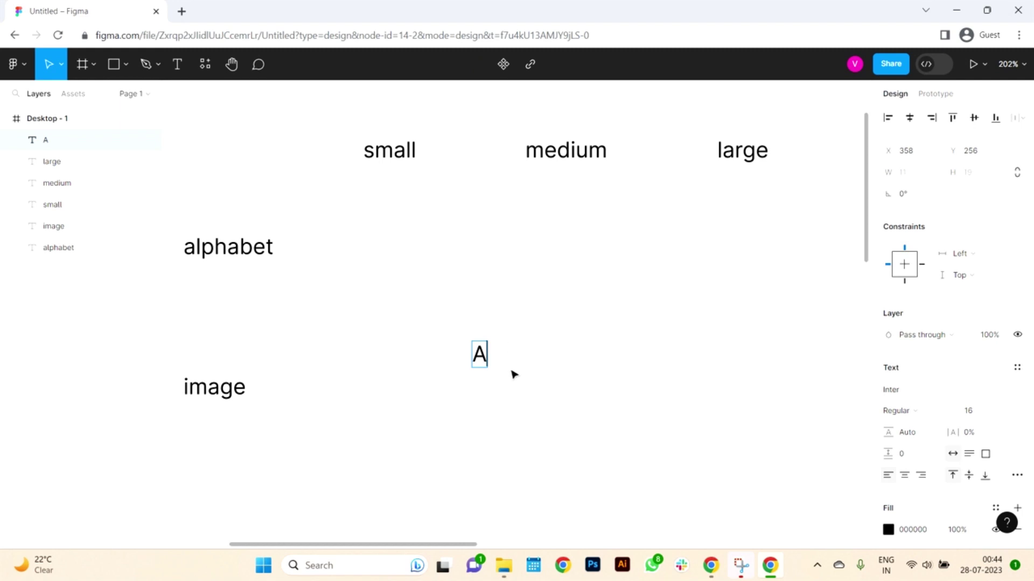
key("Escape")
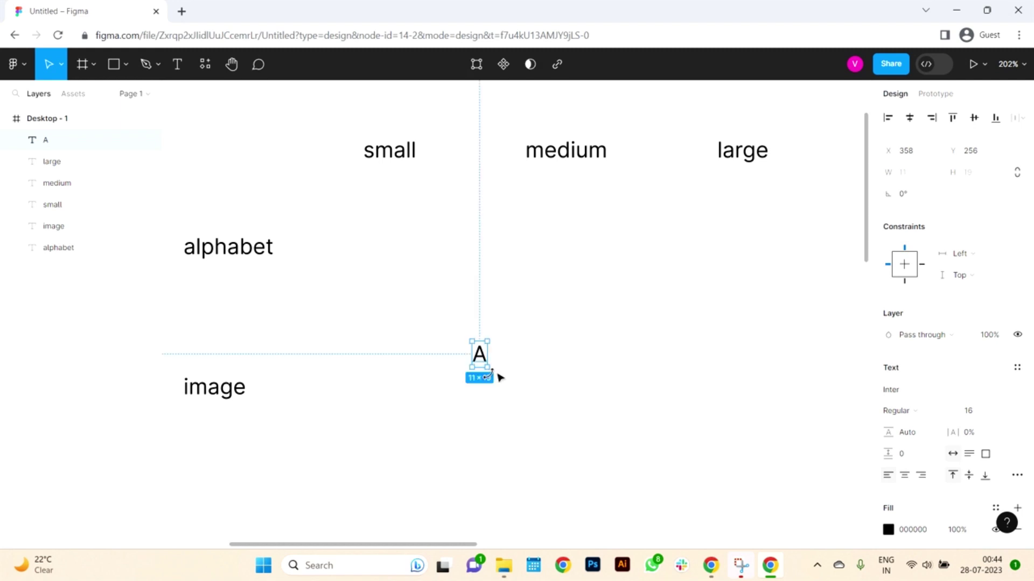
left_click(489, 399)
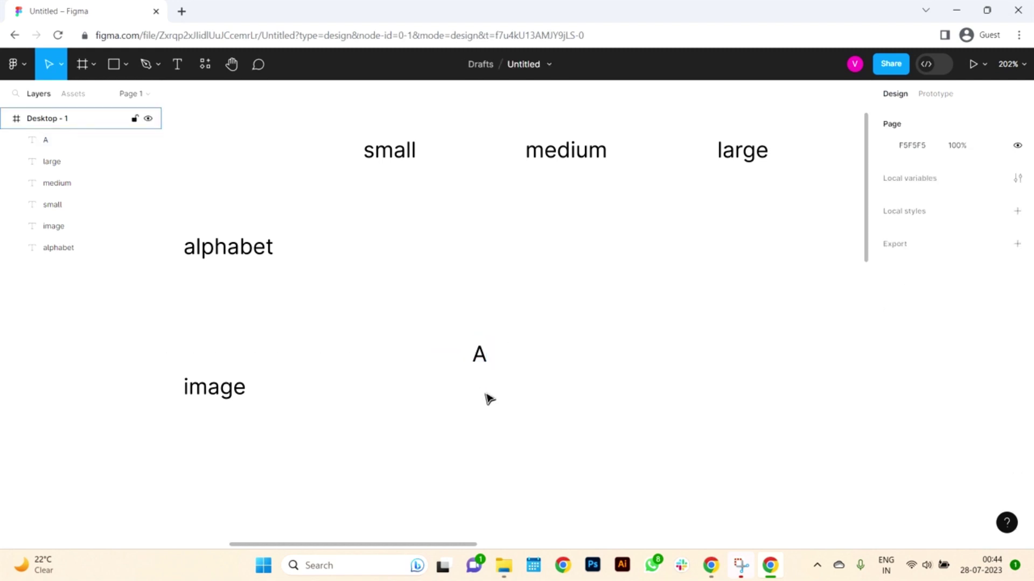
scroll(487, 397, "up", 3)
left_click(478, 338)
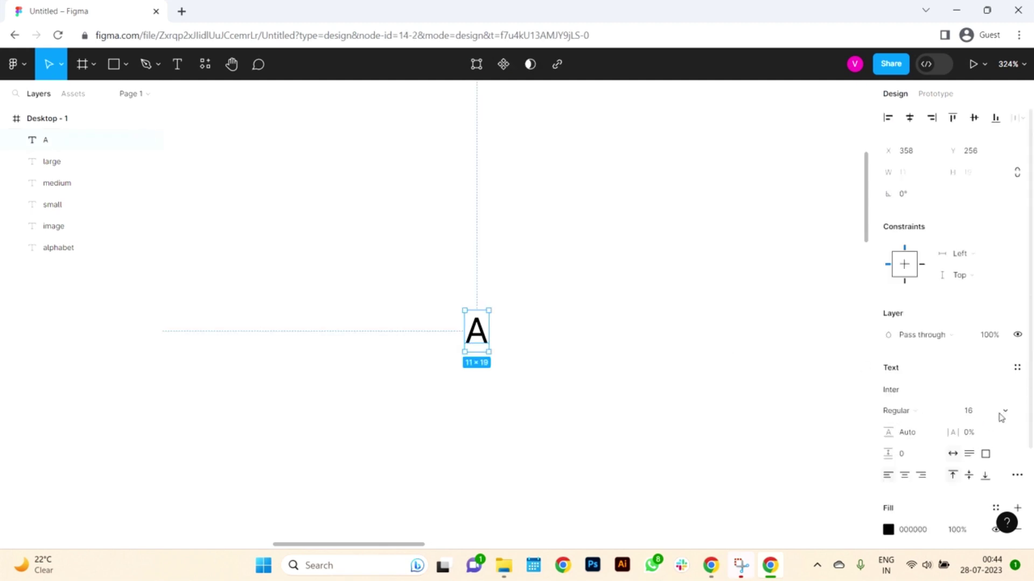
left_click(587, 388)
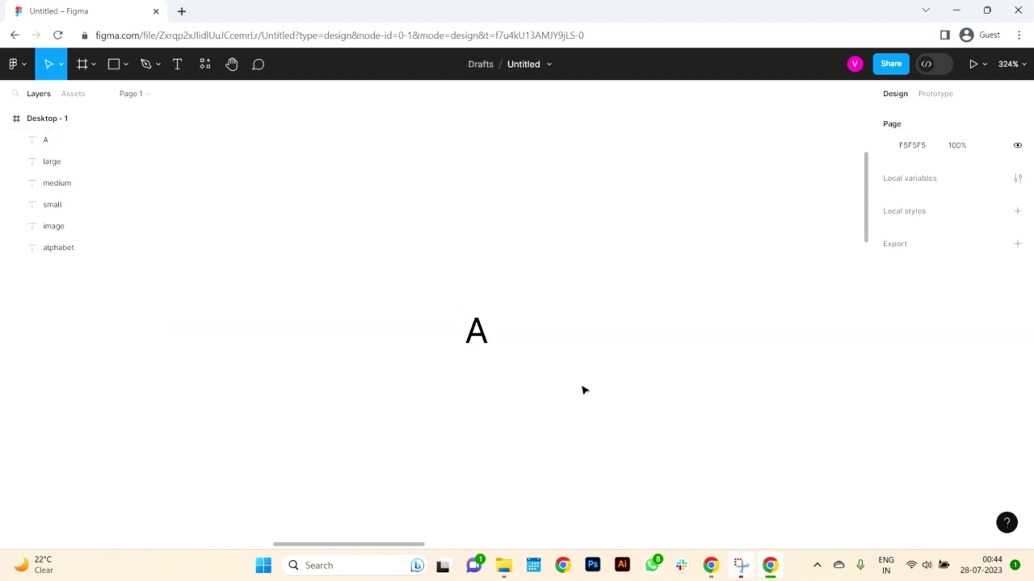
Draw a rectangle beside the letter A and set its width and height to 24.
left_click(114, 64)
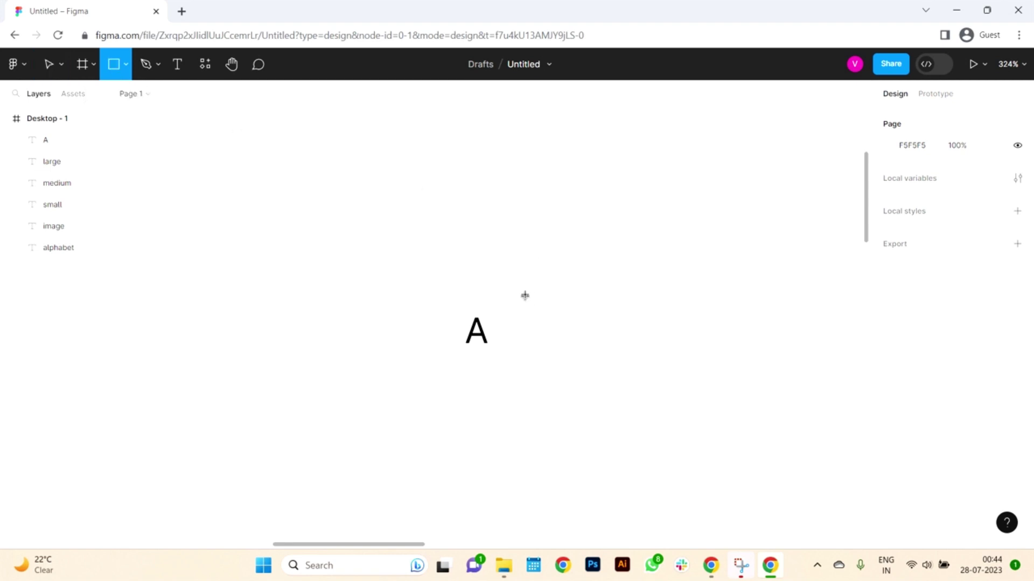
mouse_move(525, 293)
left_mouse_down()
mouse_move(588, 369)
mouse_move(574, 347)
left_mouse_up()
left_click(916, 176)
type("24")
key("Tab")
type("24")
key("Return")
left_click(612, 351)
Centre the grey square on the letter A and send it to the back, behind the letter.
left_click_drag(559, 330, 483, 345)
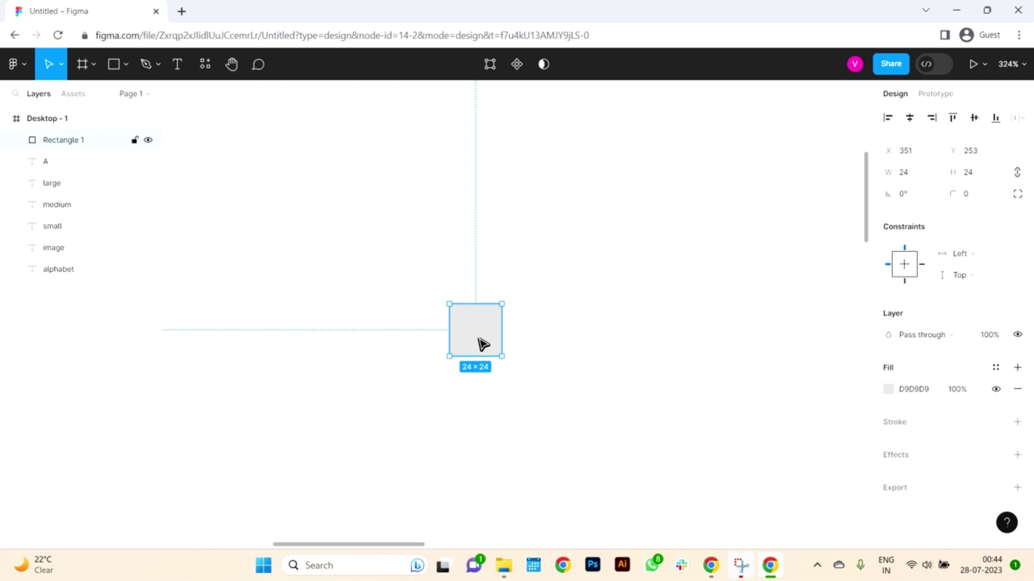
key("ctrl+shift+bracketleft")
left_click(536, 367)
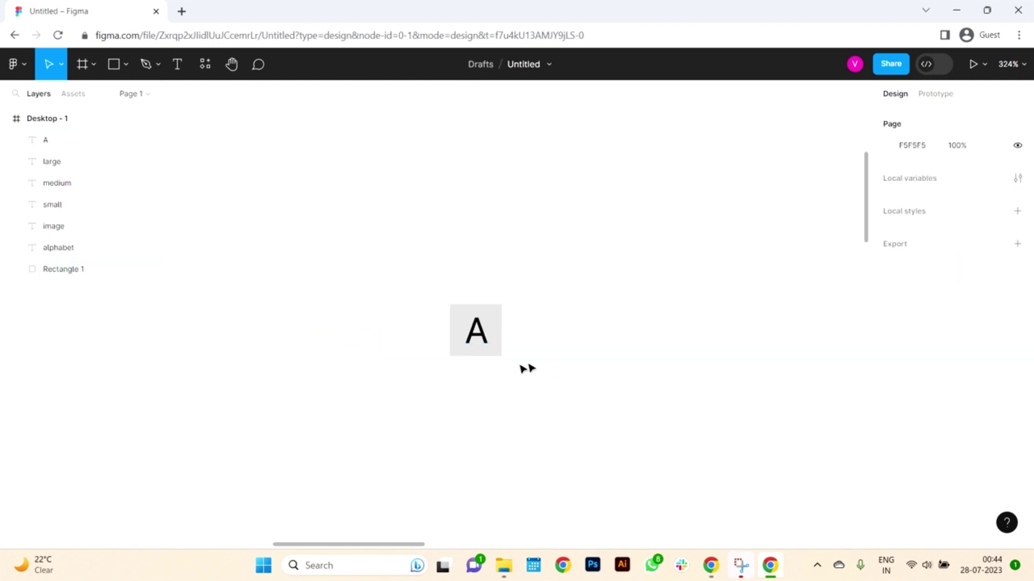
Set the corner radius of the grey square behind the letter A to 4.
left_click(482, 336)
left_click(514, 324)
left_click(498, 323)
left_click(975, 201)
type("4")
key("Return")
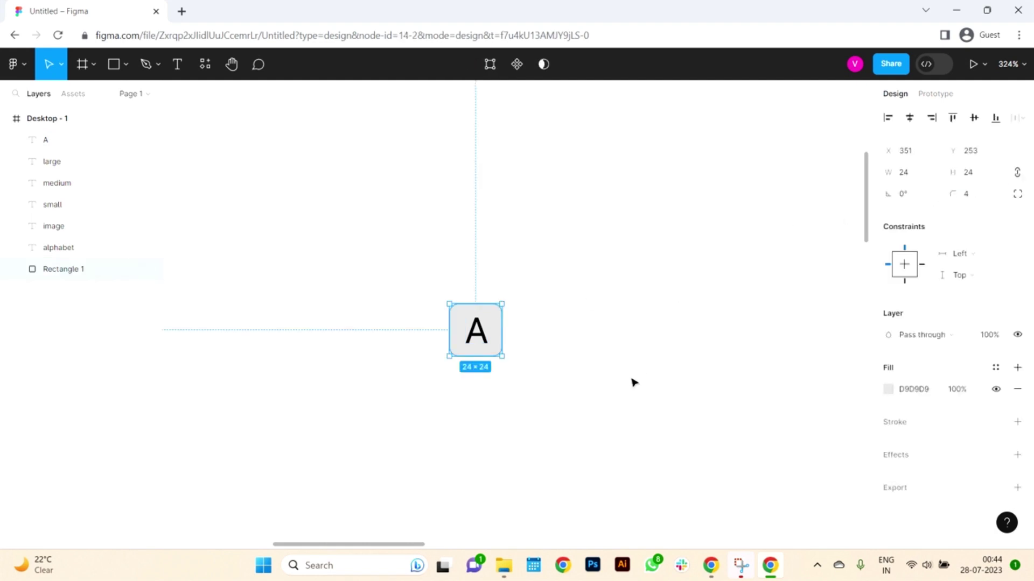
Select the letter A together with its rounded square and apply auto layout to them.
left_click(502, 383)
left_click_drag(509, 377, 466, 323)
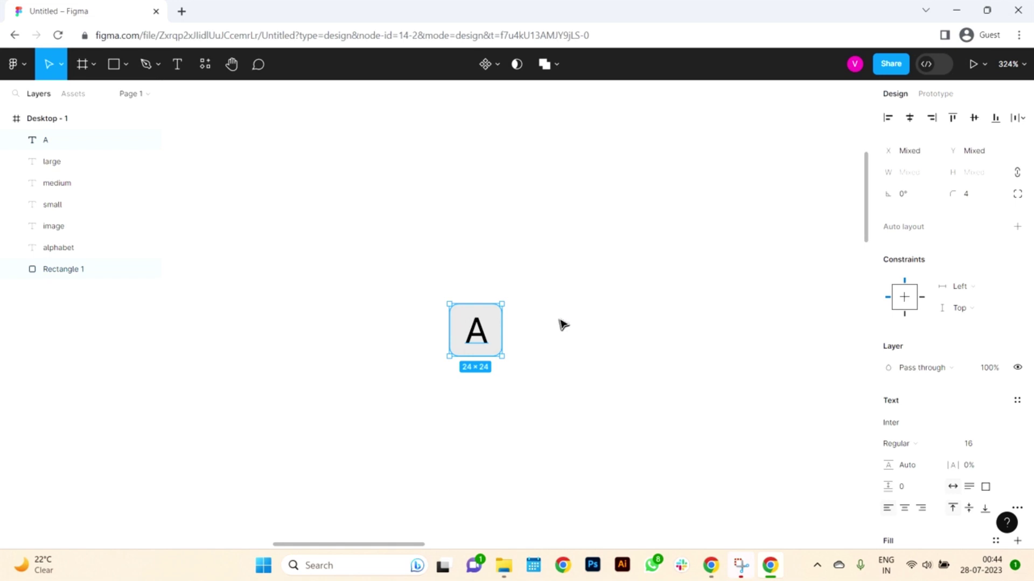
left_click(544, 347)
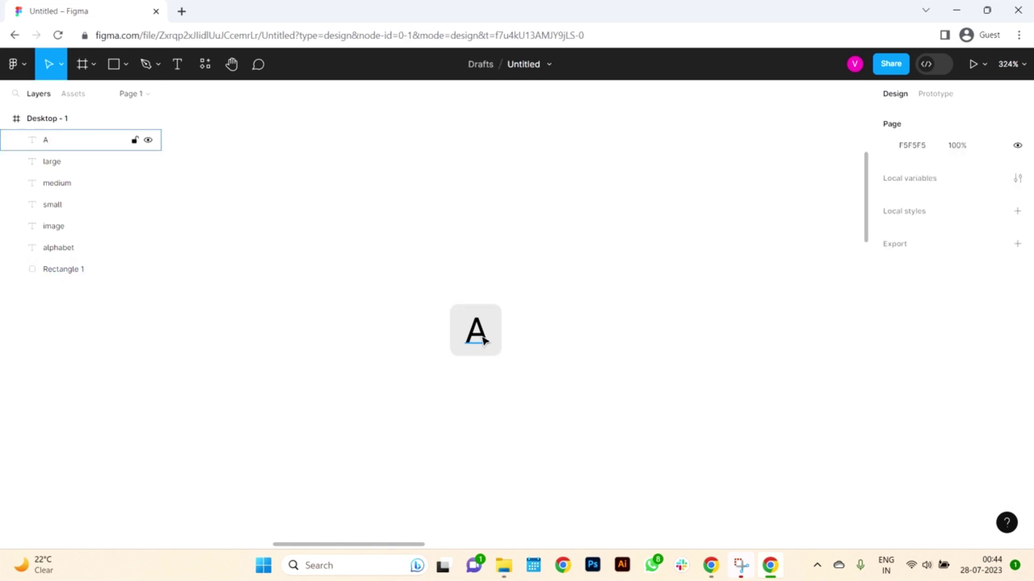
left_click_drag(517, 383, 460, 329)
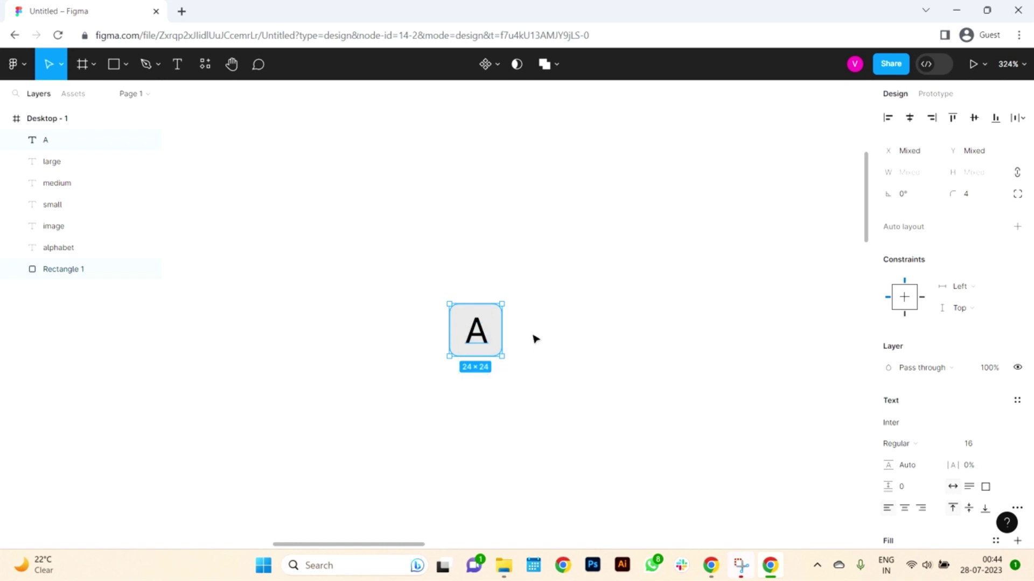
key("shift+a")
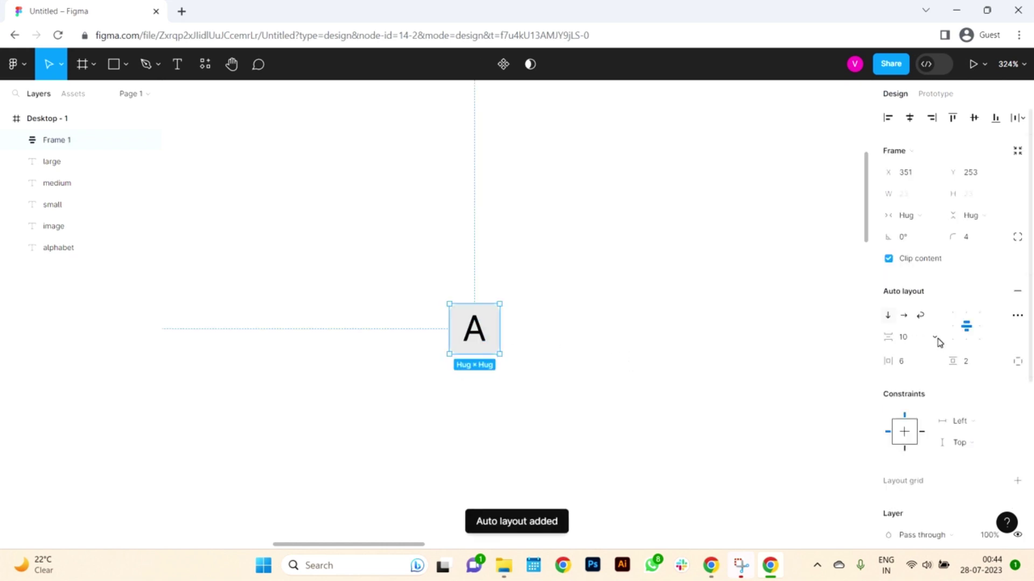
Set the item spacing and the horizontal and vertical padding of the letter's auto layout frame to 0.
left_click(920, 344)
type("8")
key("Tab")
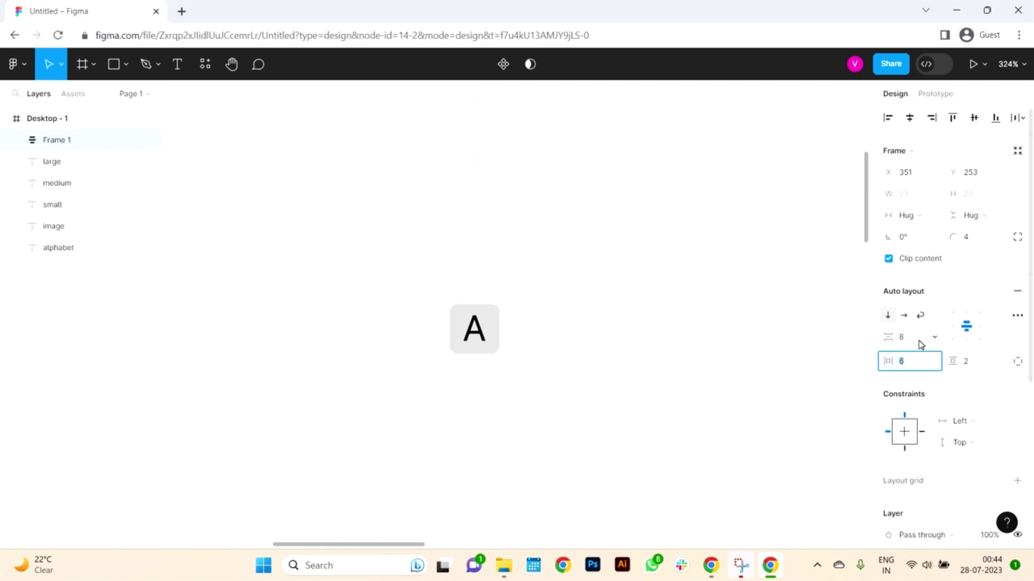
left_click(920, 344)
type("0")
key("Tab")
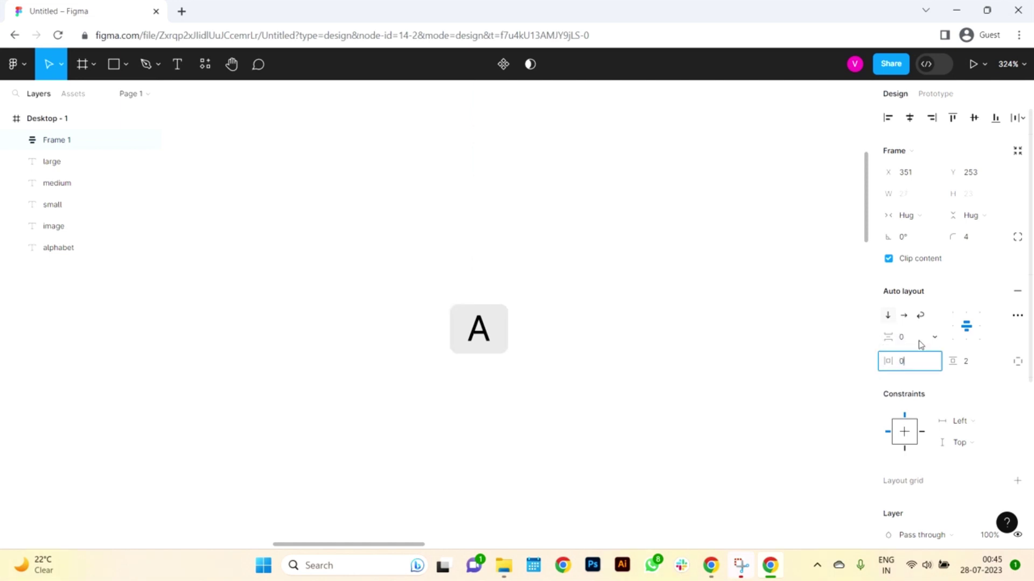
type("0")
key("Tab")
type("0")
left_click(570, 406)
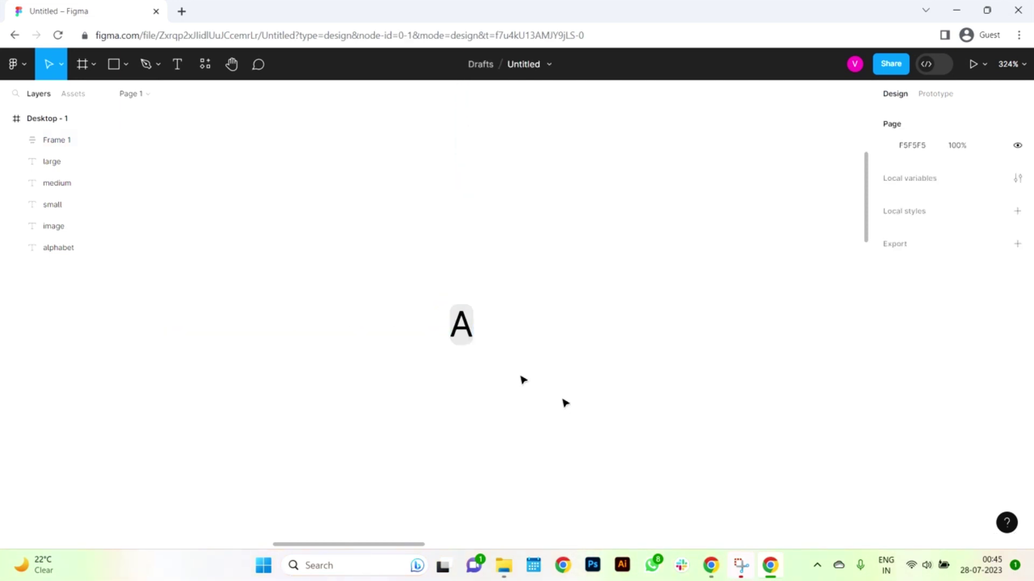
Switch the letter frame's width and height from hug to fixed and set both to 24.
left_click(472, 344)
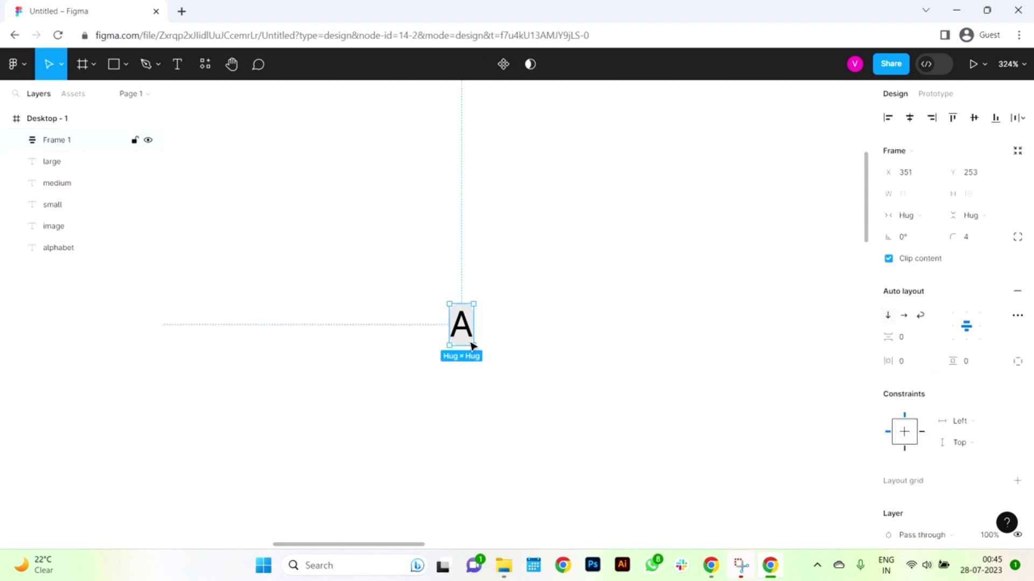
left_click(927, 221)
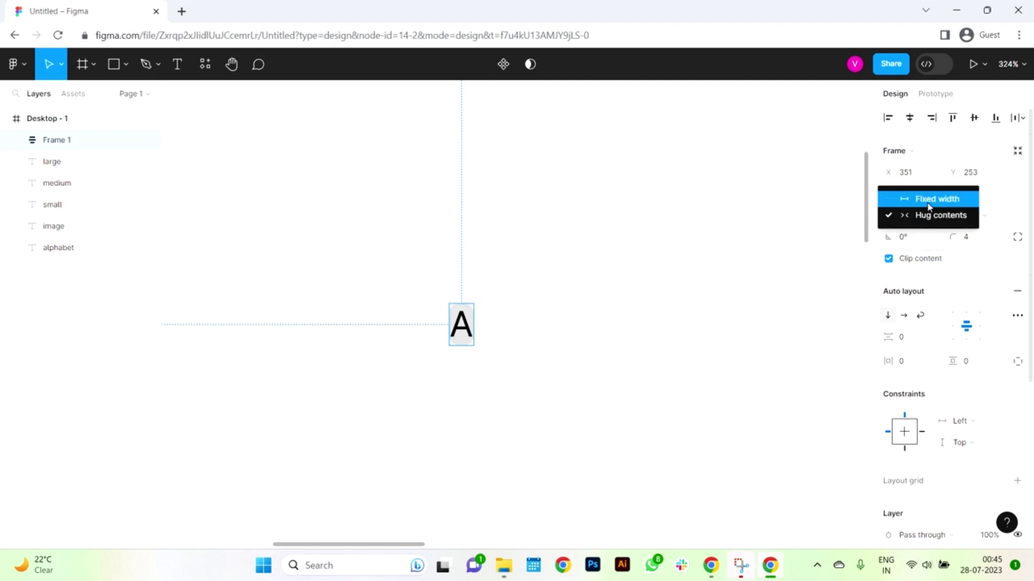
left_click(933, 207)
left_click(989, 217)
left_click(947, 209)
left_click(918, 197)
type("24")
key("Tab")
type("2")
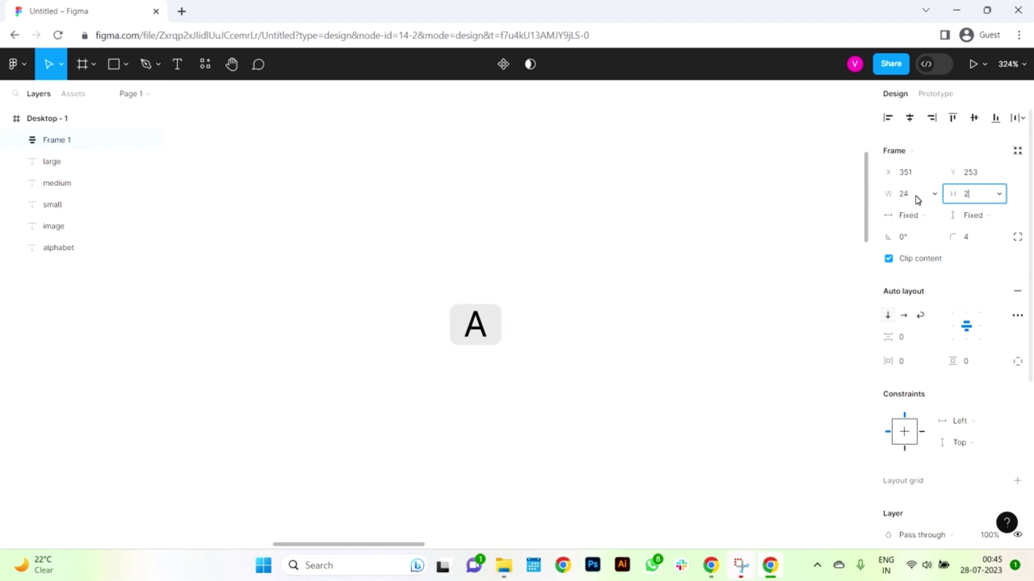
type("4")
key("Return")
left_click(625, 327)
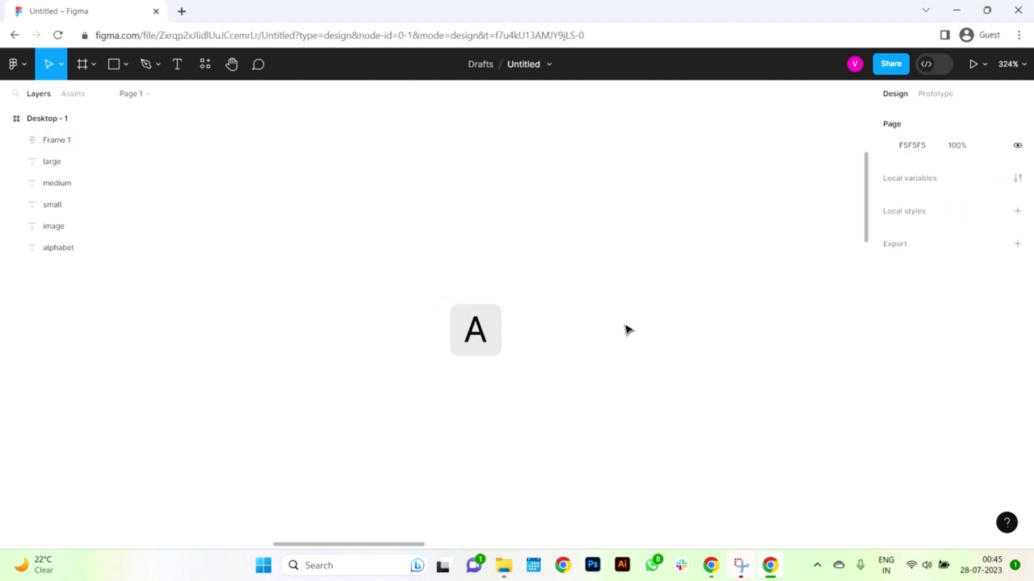
Move the letter A frame under the "small" label, in line with the "alphabet" row.
left_click(477, 347)
scroll(544, 332, "down", 3)
left_click(538, 334)
left_click_drag(517, 334, 426, 249)
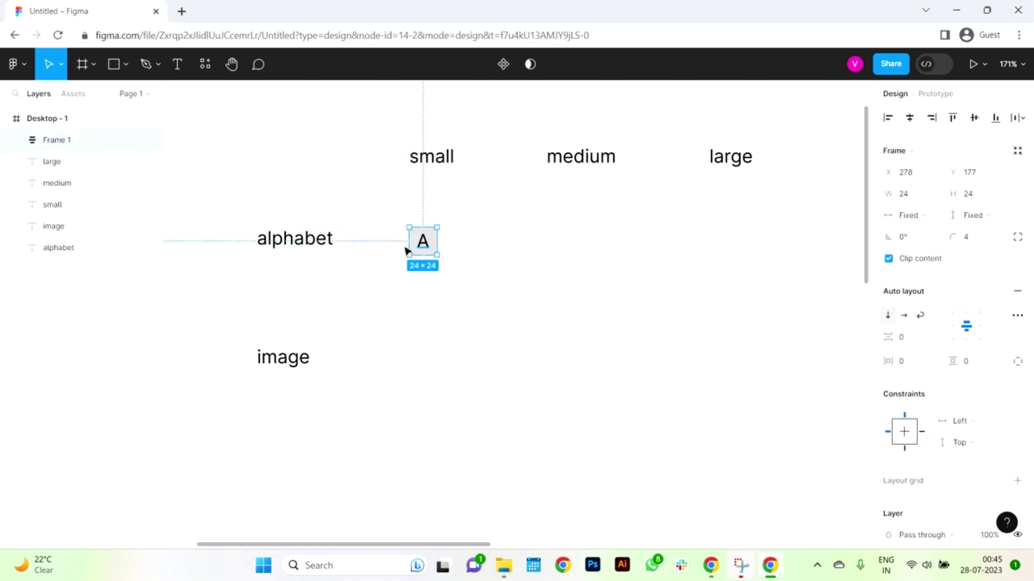
Fill the letter frame with purple 7900D9 and change the letter A's colour to white FFFFFF.
scroll(379, 256, "up", 5)
scroll(949, 438, "down", 5)
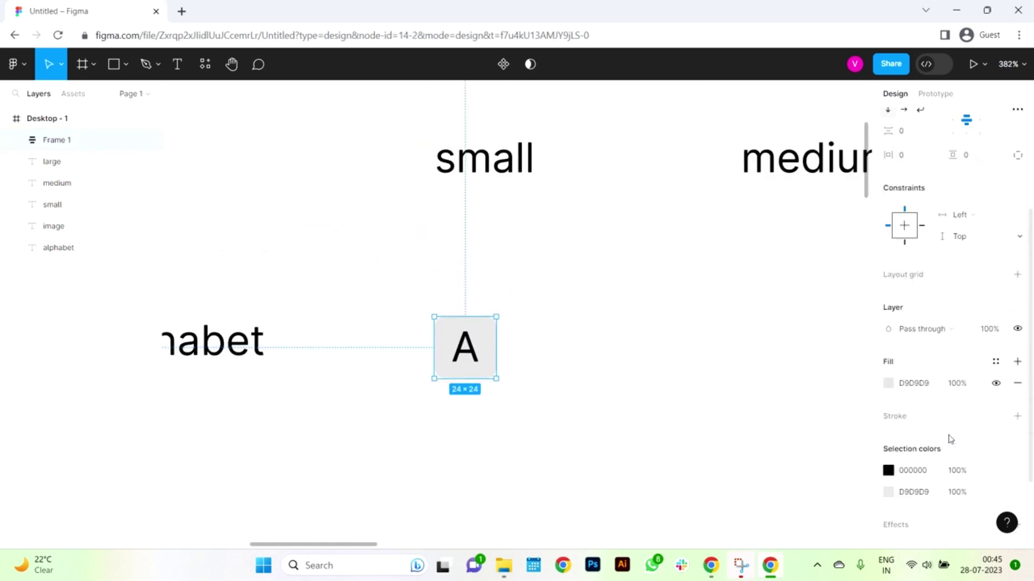
left_click(888, 325)
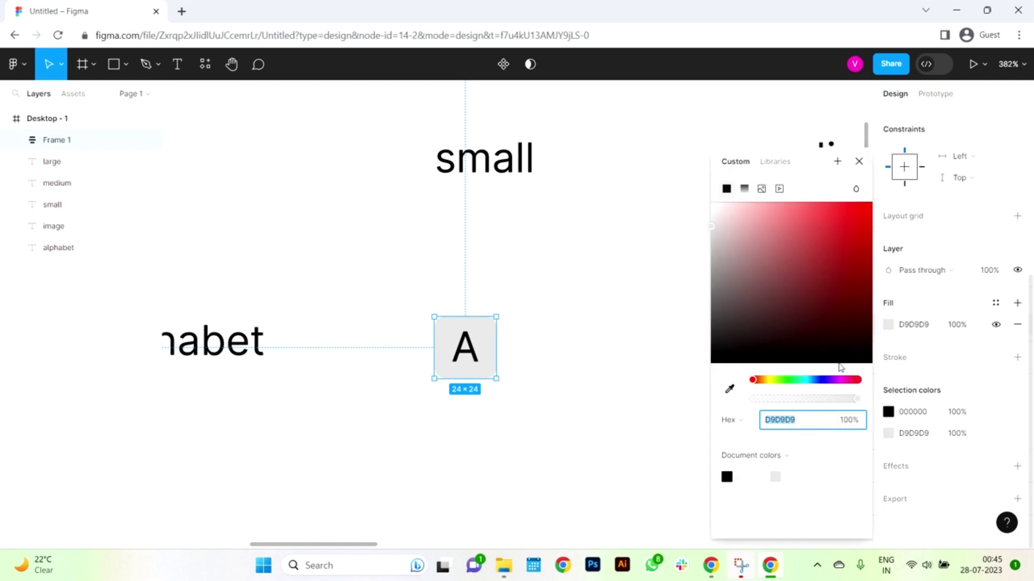
left_click_drag(799, 382, 832, 381)
left_click_drag(852, 237, 875, 227)
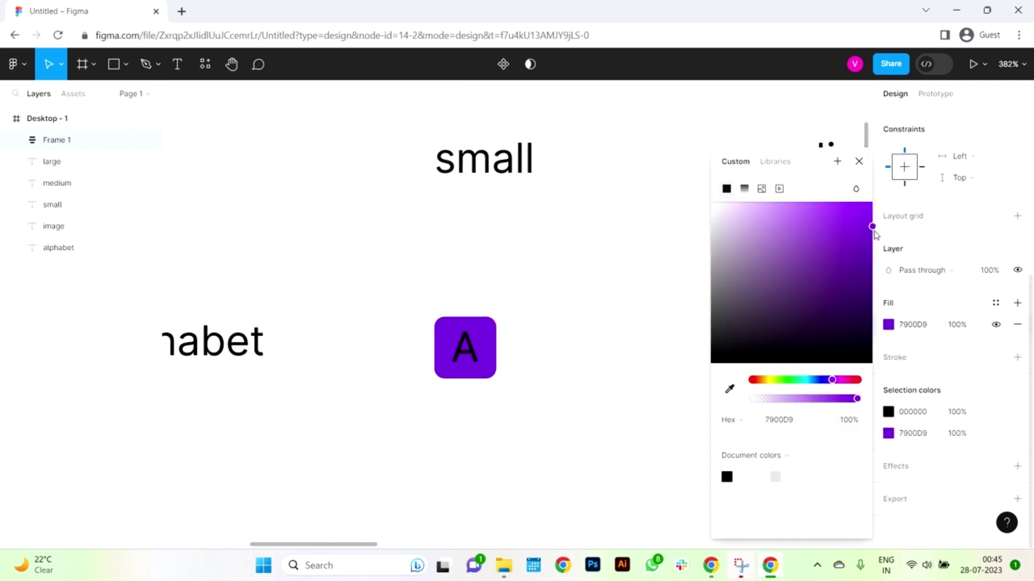
left_click(887, 412)
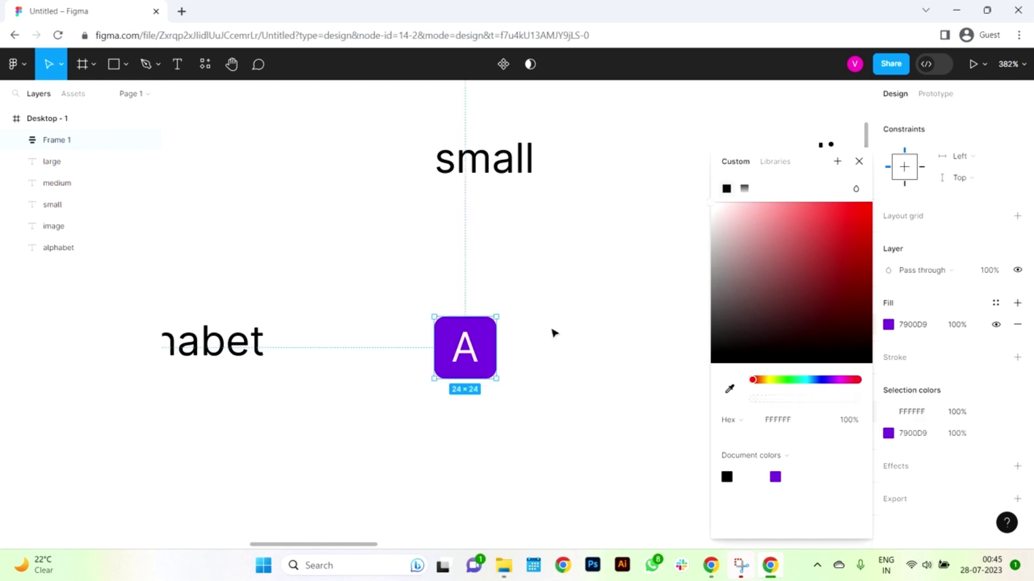
Duplicate the small letter A icon under the "medium" label and set the copy's width and height to 32.
left_click(554, 342)
scroll(554, 355, "down", 5)
scroll(576, 358, "up", 3)
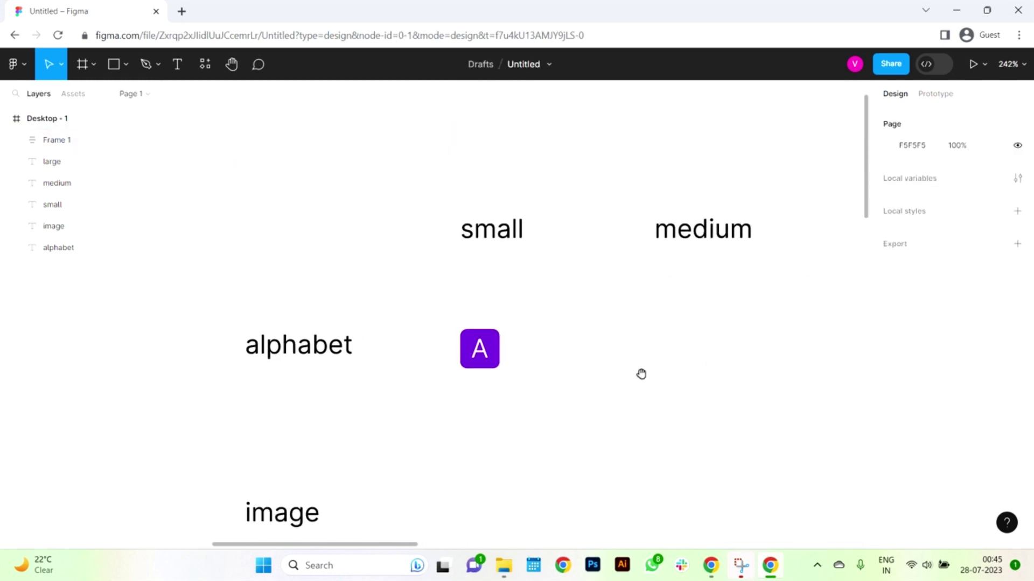
scroll(538, 371, "right", 3)
left_click(403, 361)
left_click_drag(399, 362, 593, 363)
left_click(924, 198)
type("32")
key("Tab")
type("32")
key("Return")
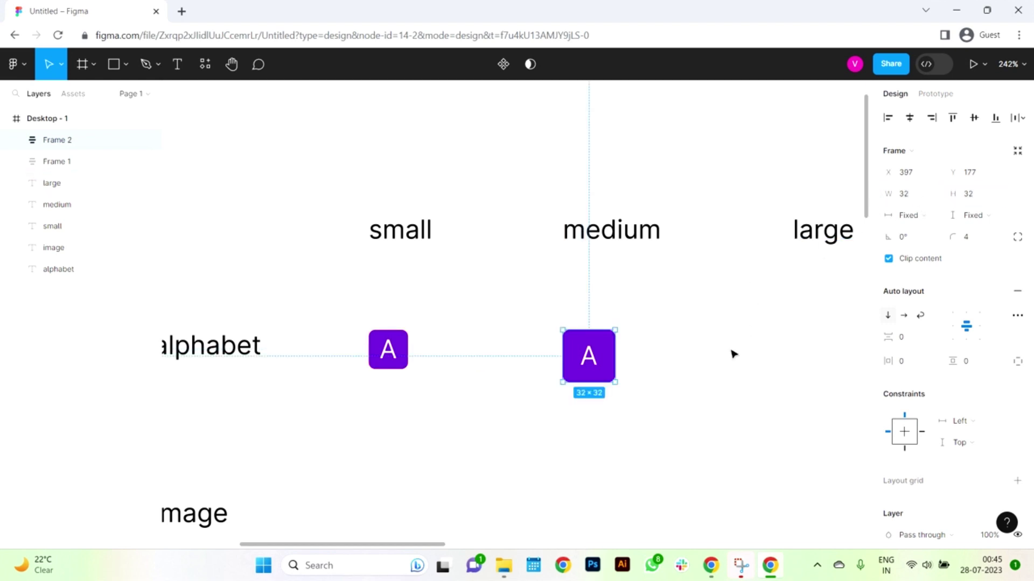
left_click(733, 354)
Duplicate the medium letter icon under the "large" label and set the copy's width and height to 48.
scroll(704, 376, "right", 3)
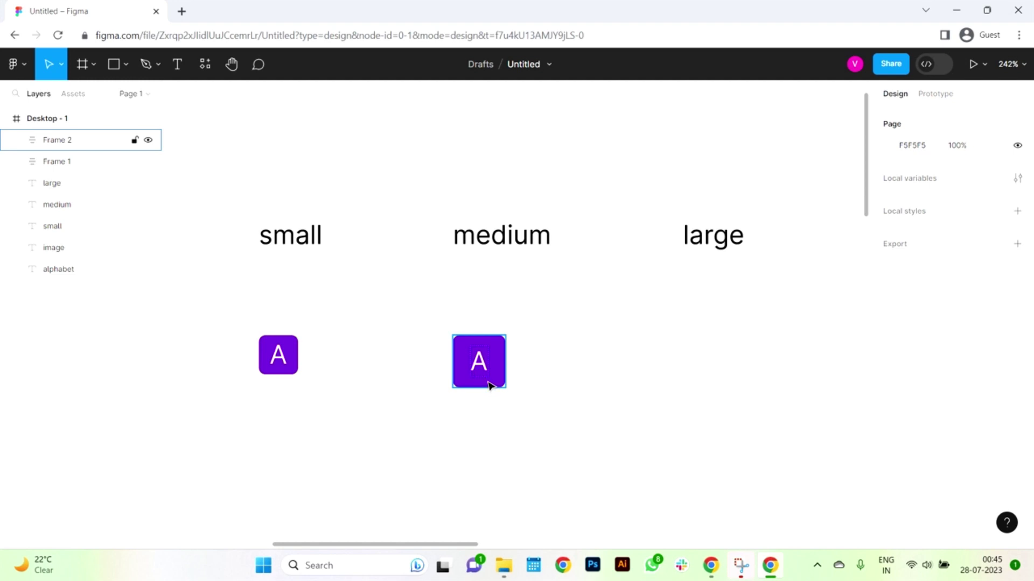
left_click_drag(490, 385, 721, 358)
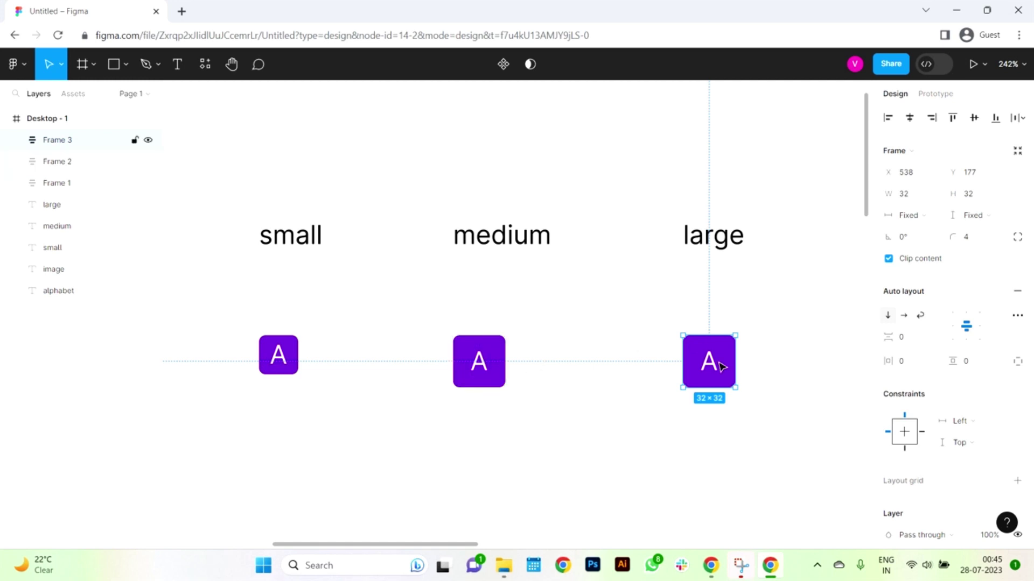
left_click(919, 195)
type("48")
key("Tab")
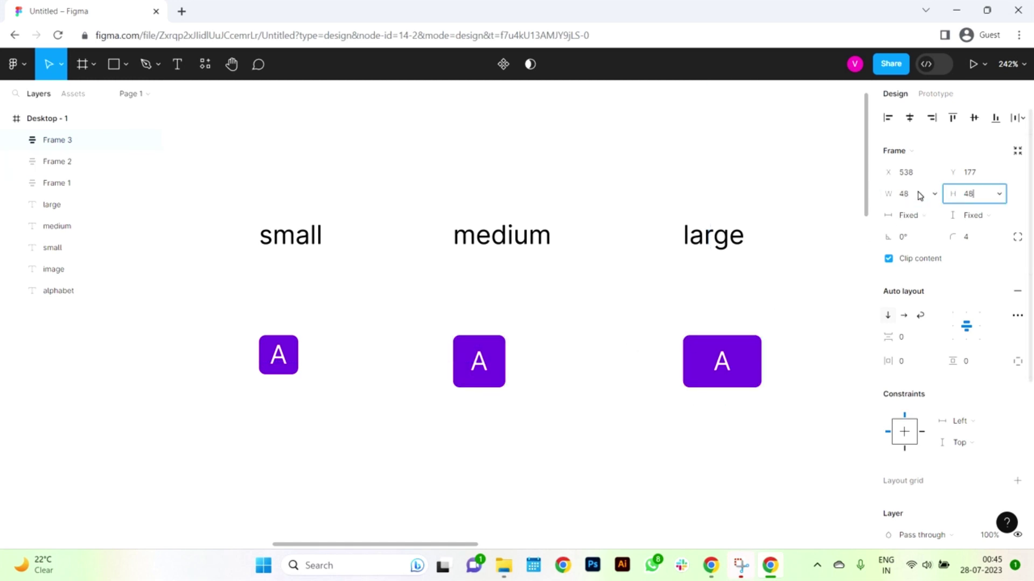
type("48")
key("Return")
left_click(810, 294)
Review the alphabet row's three sizes and examine the small letter icon up close.
left_click_drag(807, 295, 293, 363)
left_click(433, 446)
left_click_drag(433, 446, 542, 429)
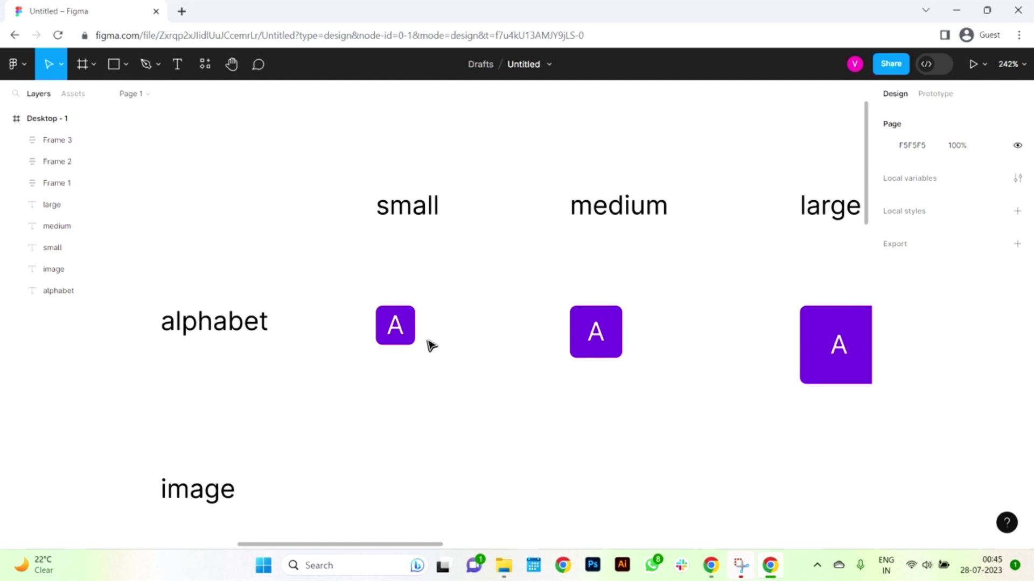
scroll(431, 344, "up", 5)
left_click_drag(539, 346, 643, 376)
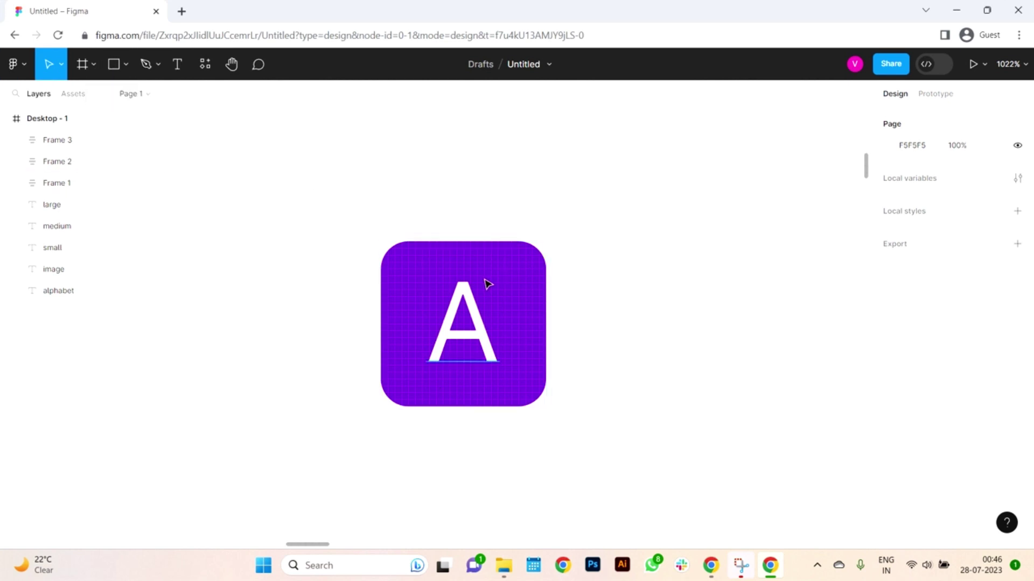
scroll(487, 284, "down", 5)
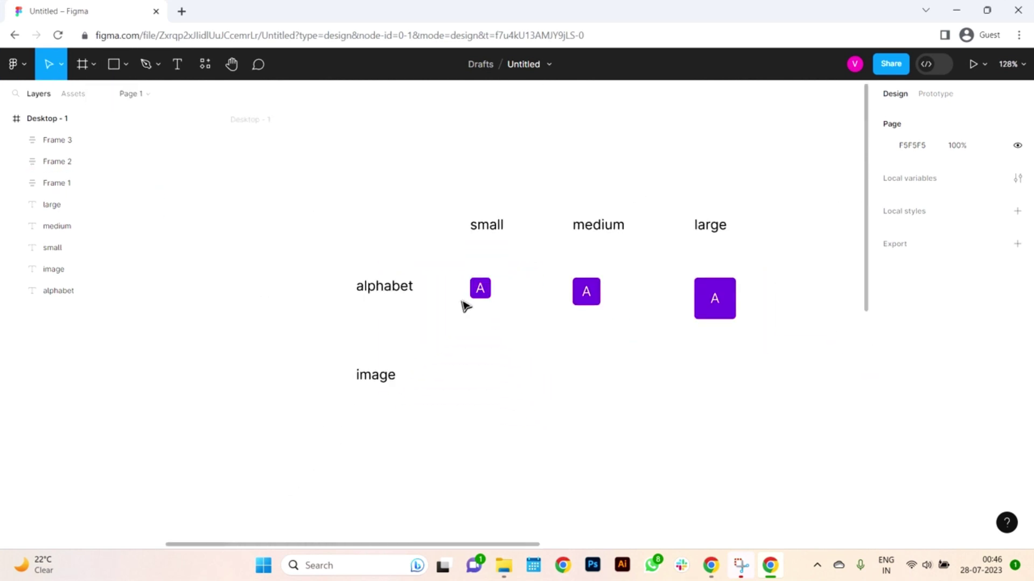
scroll(504, 293, "up", 5)
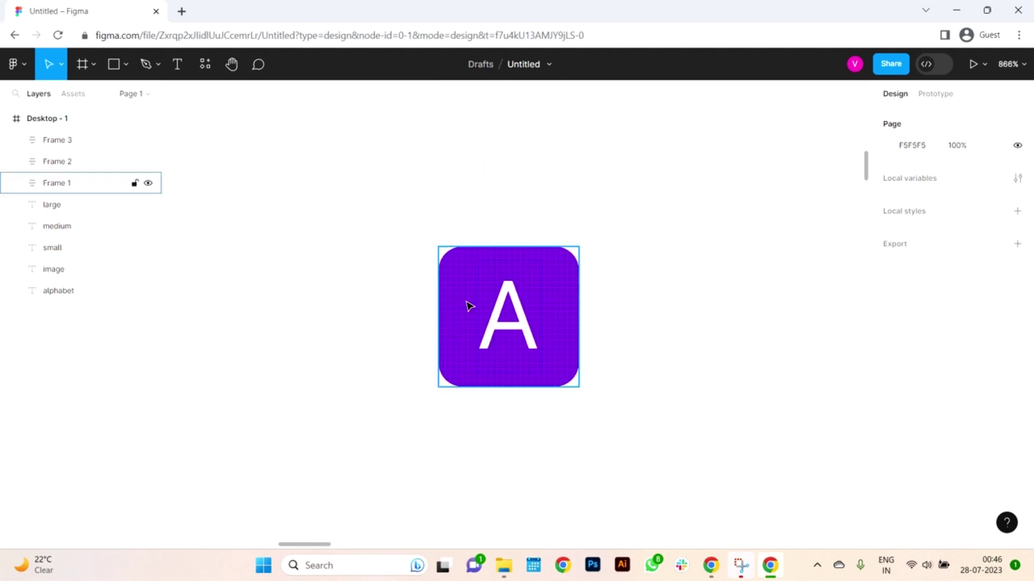
scroll(666, 314, "right", 3)
left_click(115, 69)
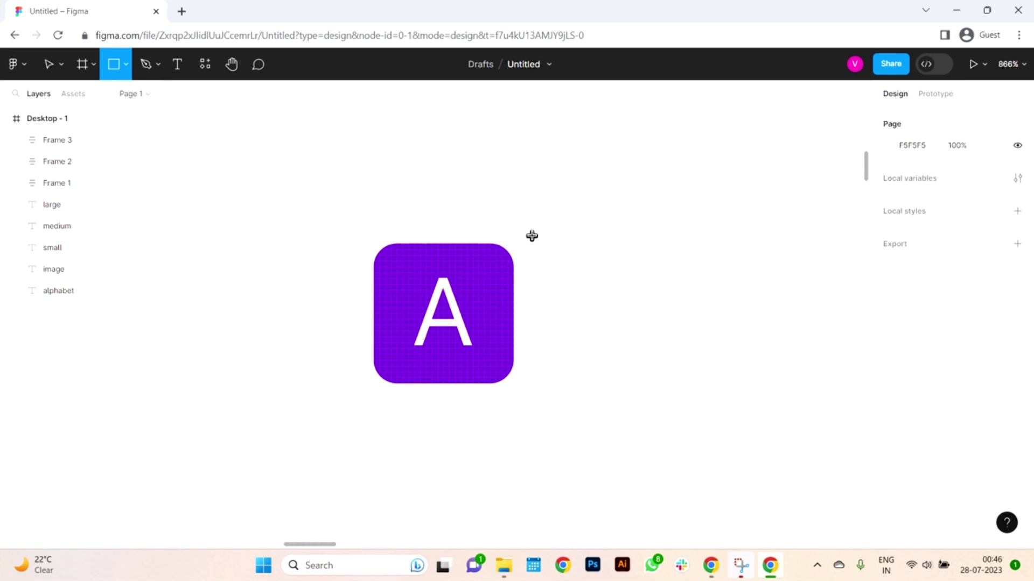
left_click_drag(531, 236, 770, 471)
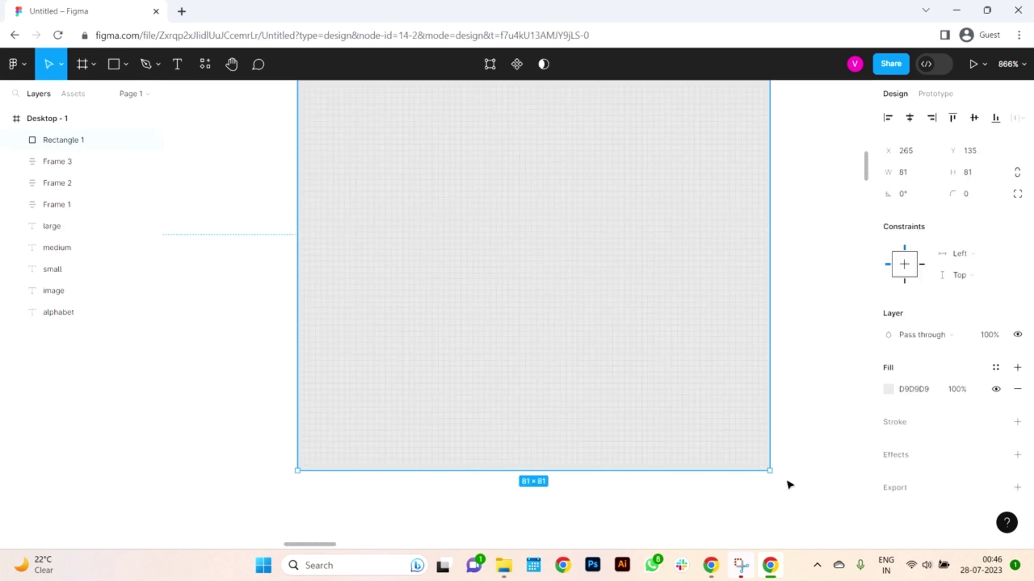
key("Delete")
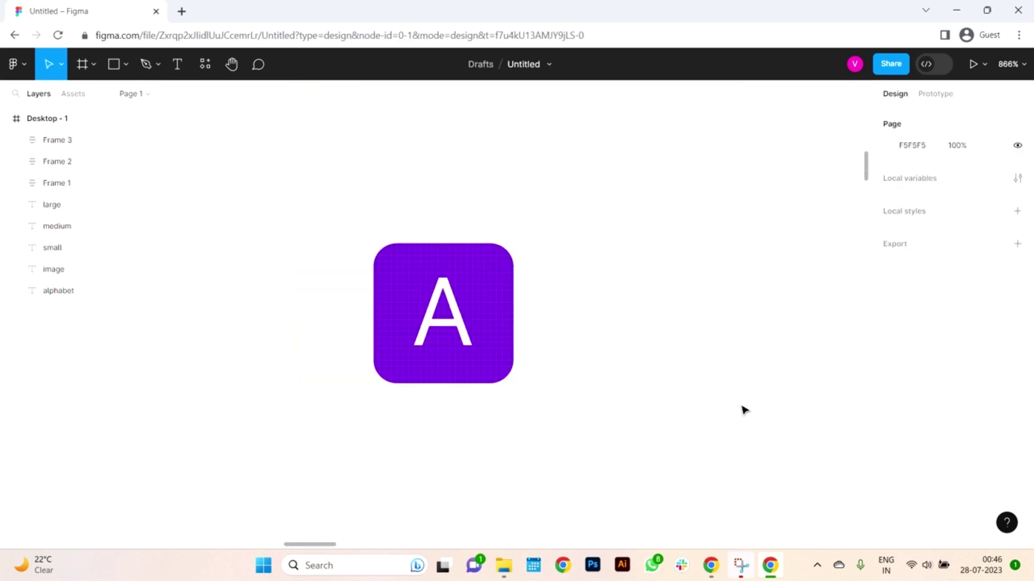
Draw a rectangle, fit it around the small letter icon at about 29 × 31, and send it behind the icon.
left_click(113, 65)
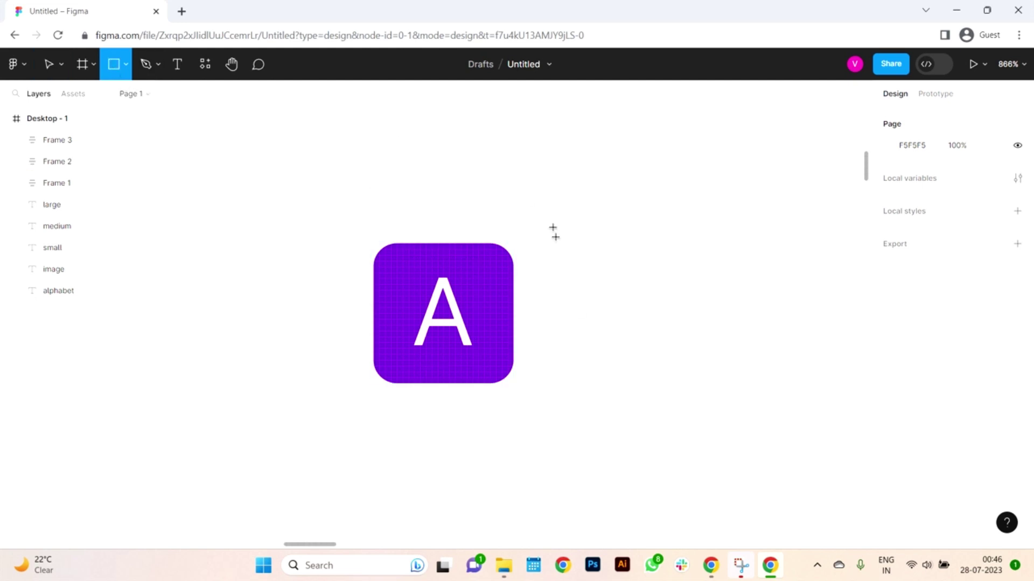
left_click_drag(361, 232, 334, 366)
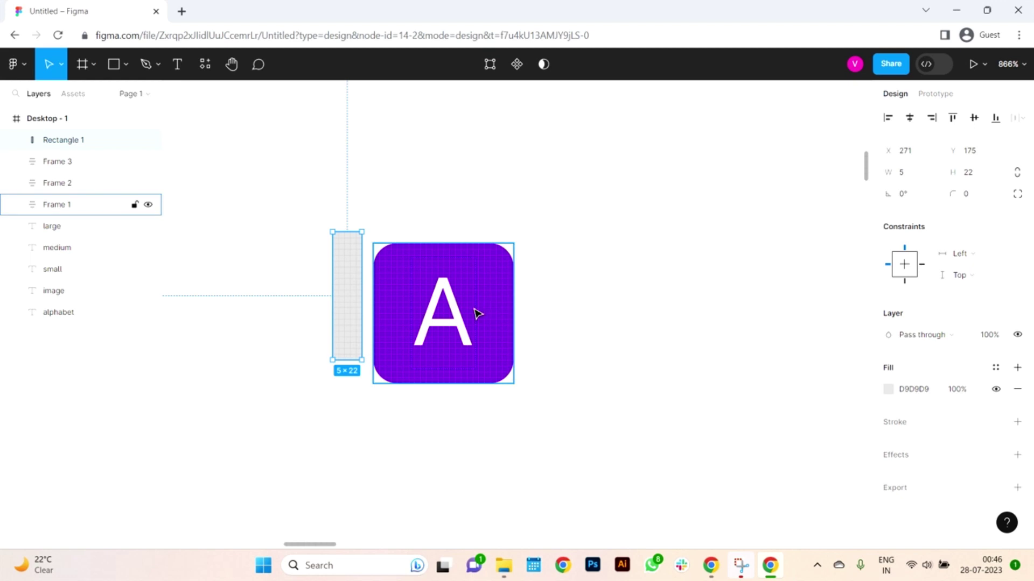
left_click_drag(349, 274, 376, 267)
left_click_drag(386, 355, 525, 407)
key("[")
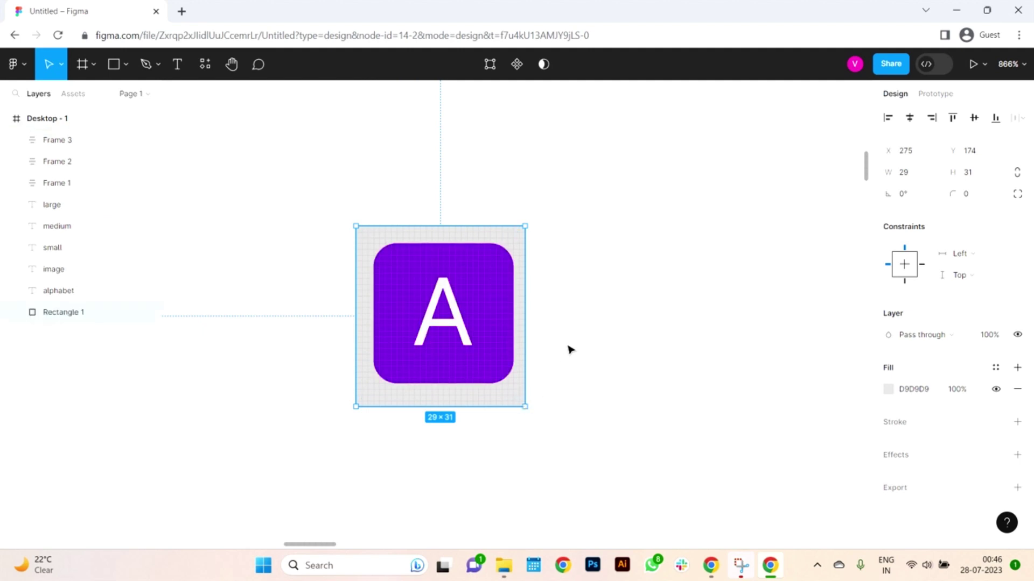
left_click(535, 323)
Trim the backing rectangle to 28 × 28 so its margin around the small letter icon is even on all sides.
scroll(535, 323, "up", 5)
left_click_drag(547, 327, 660, 324)
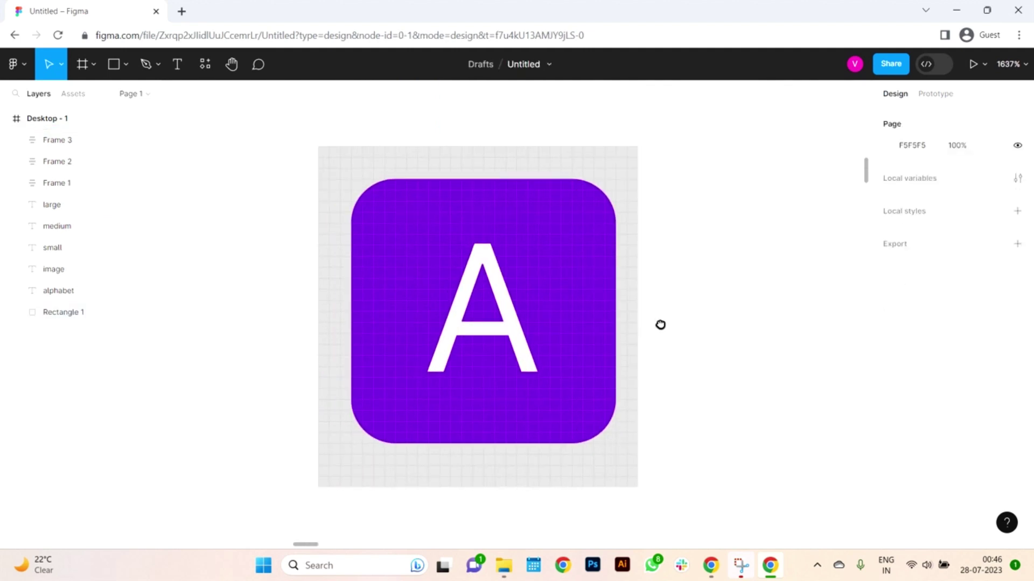
left_click(323, 308)
left_click_drag(318, 309, 329, 314)
left_click_drag(424, 486, 425, 467)
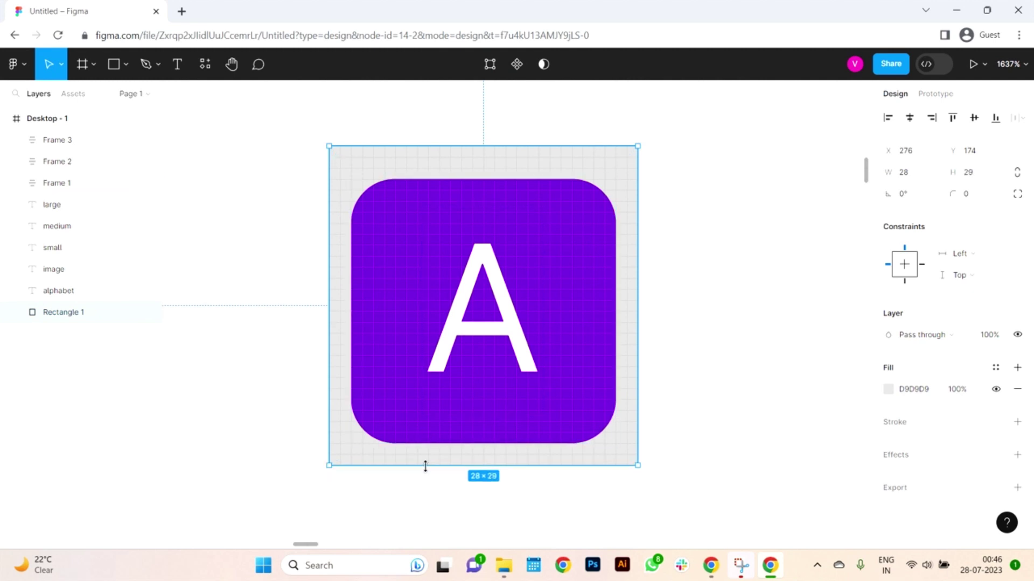
left_click_drag(466, 146, 467, 156)
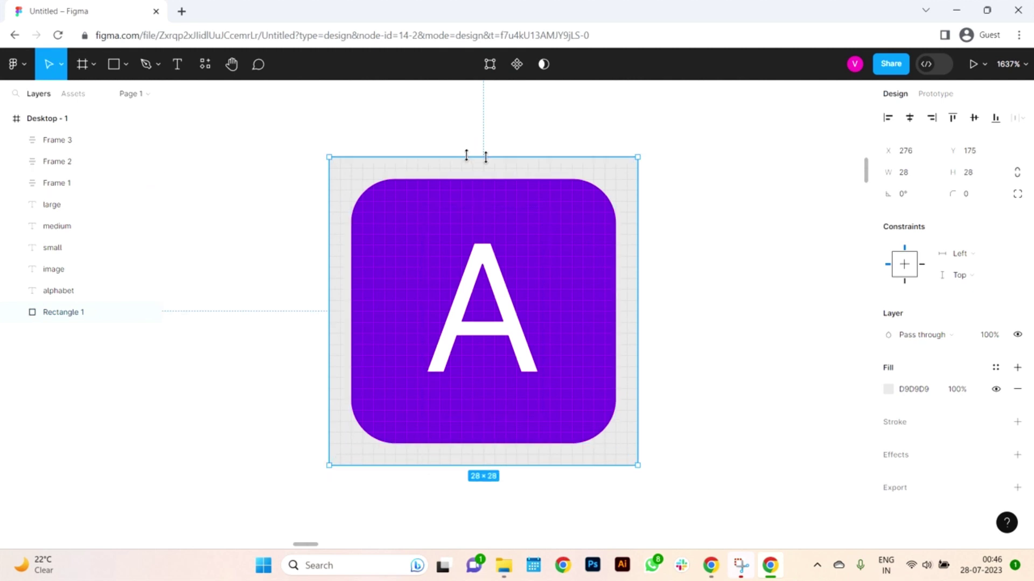
left_click(711, 220)
Set the backing rectangle's corner radius to 4.
scroll(684, 233, "down", 3)
scroll(660, 219, "up", 3)
left_click(632, 189)
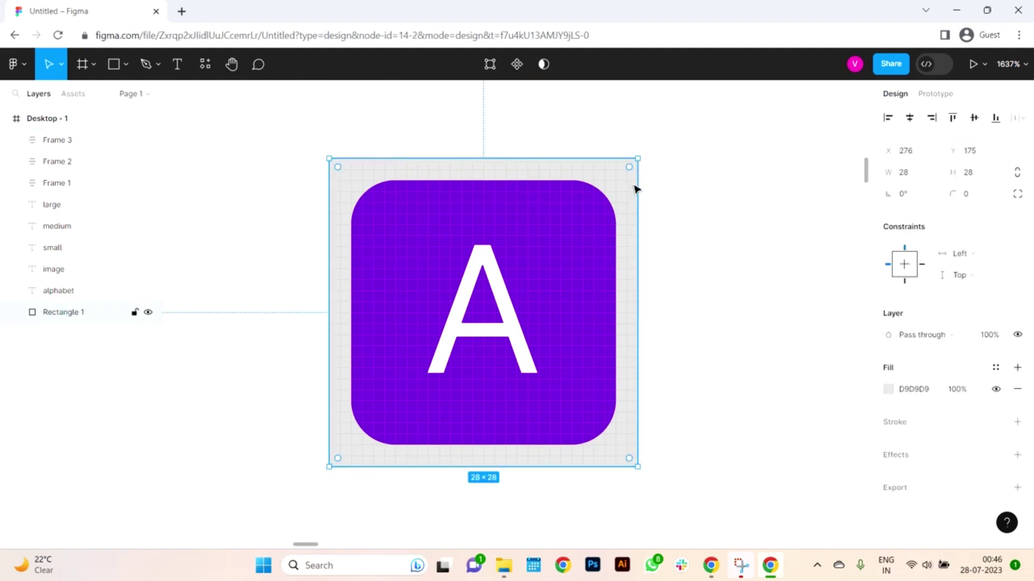
left_click(972, 198)
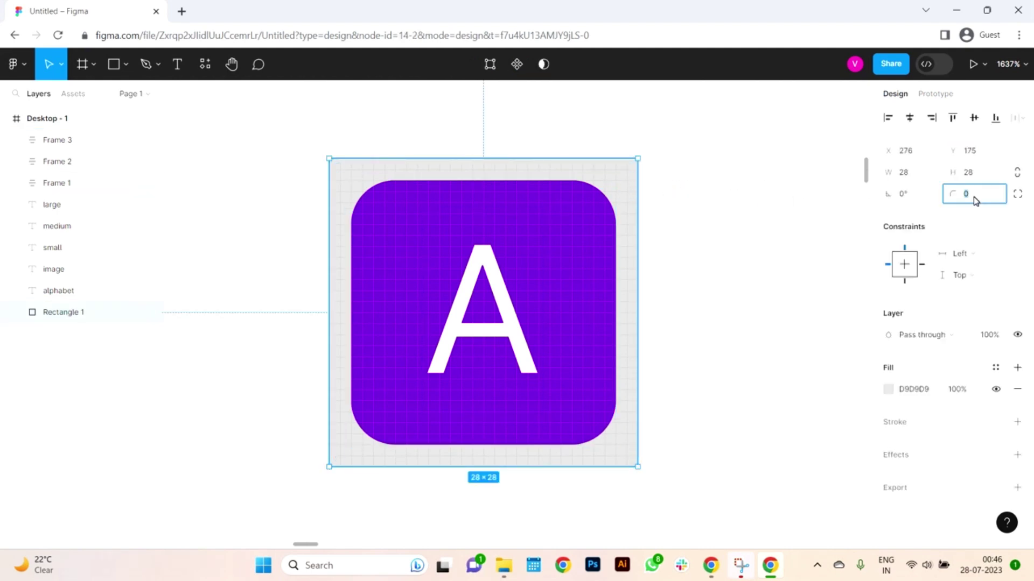
type("4")
key("Return")
left_click(681, 265)
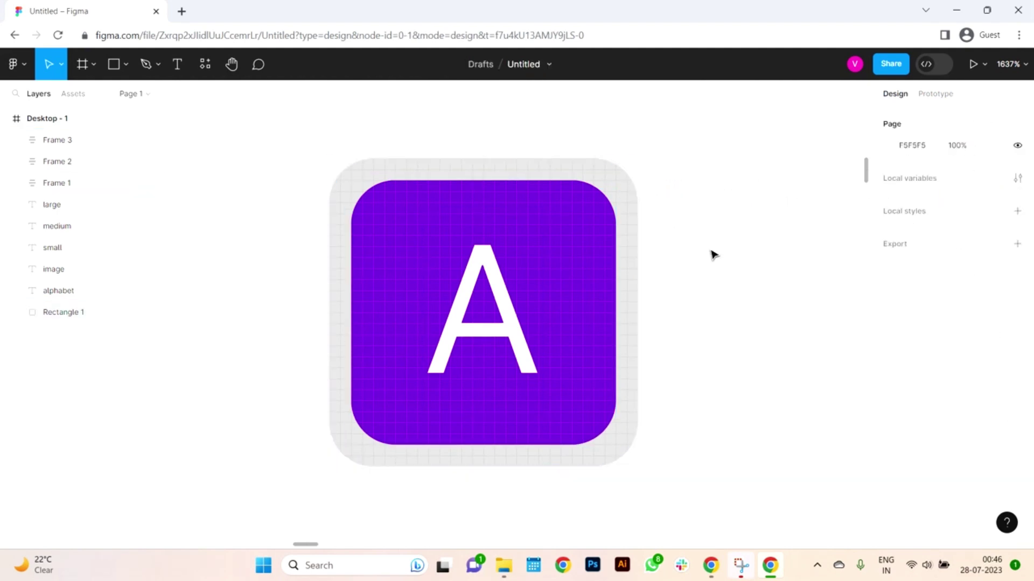
Set the corner radius of the rectangle behind the small letter icon to 5.
left_click(623, 189)
left_click(966, 197)
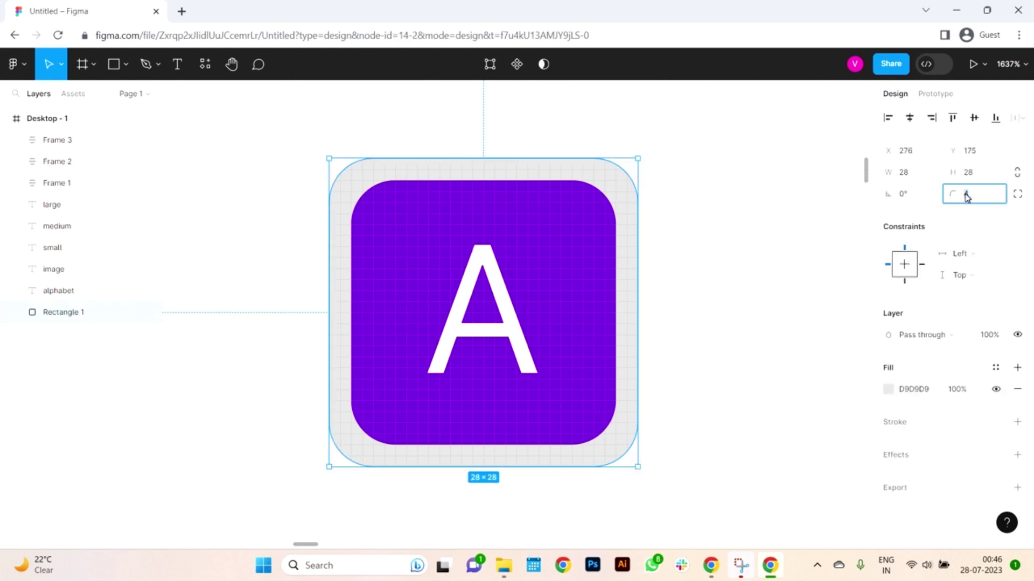
type("8")
key("Return")
left_click(759, 301)
scroll(669, 323, "down", 8)
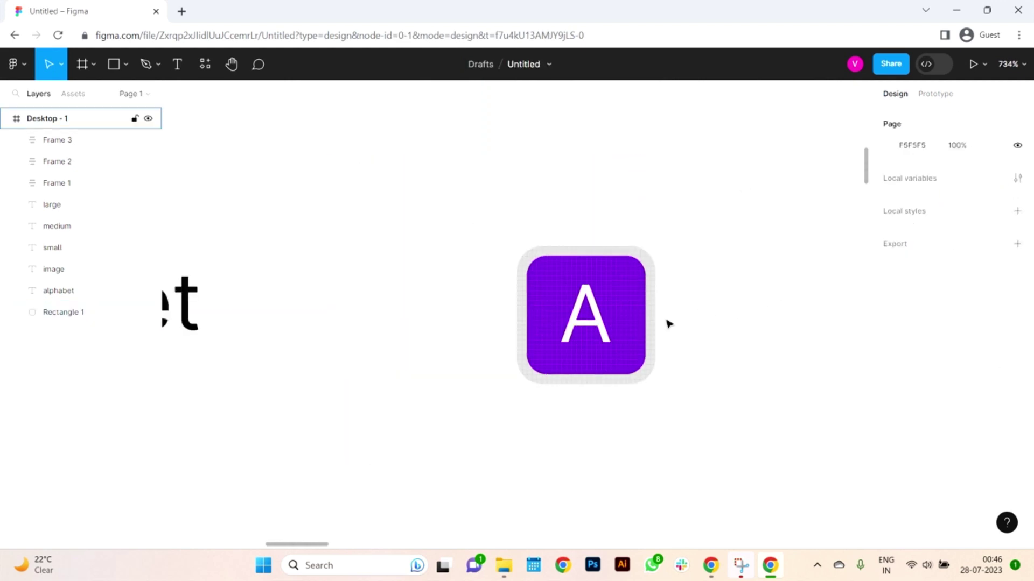
Sample the icon's purple for the backing rectangle's fill and lighten it to the pale tint E0B8FF.
scroll(705, 334, "up", 6)
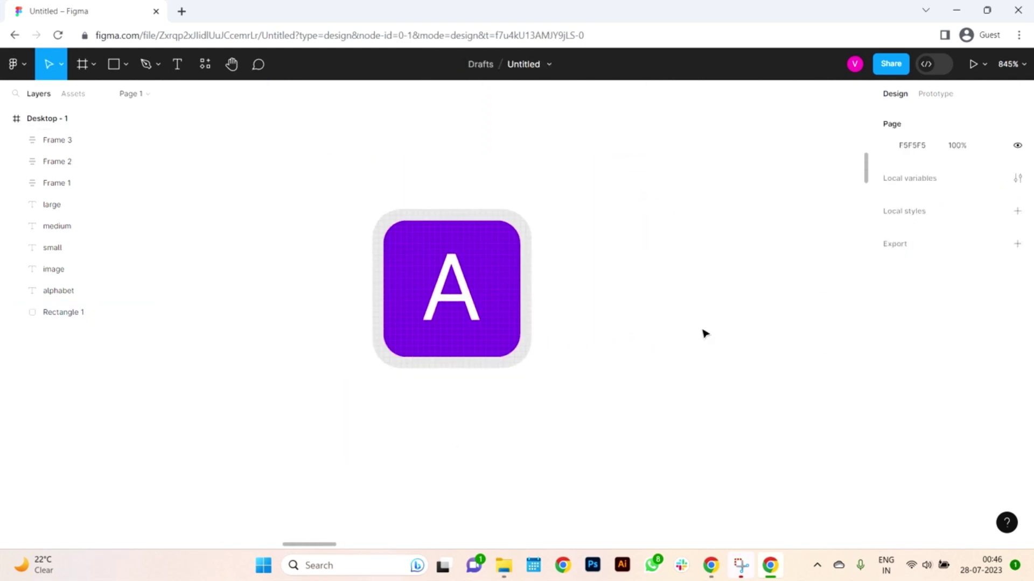
scroll(539, 282, "up", 3)
left_click(522, 259)
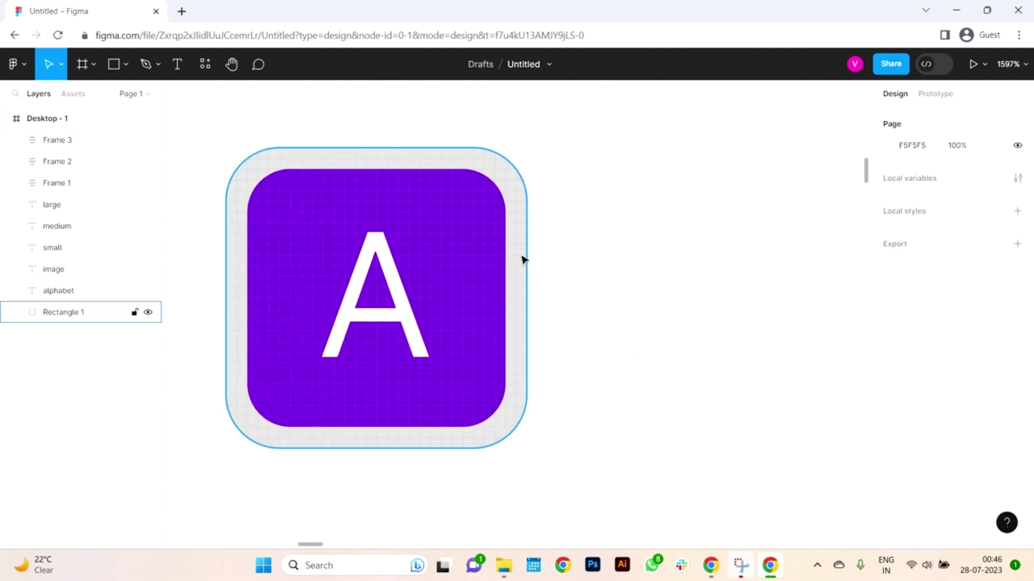
scroll(524, 260, "down", 3)
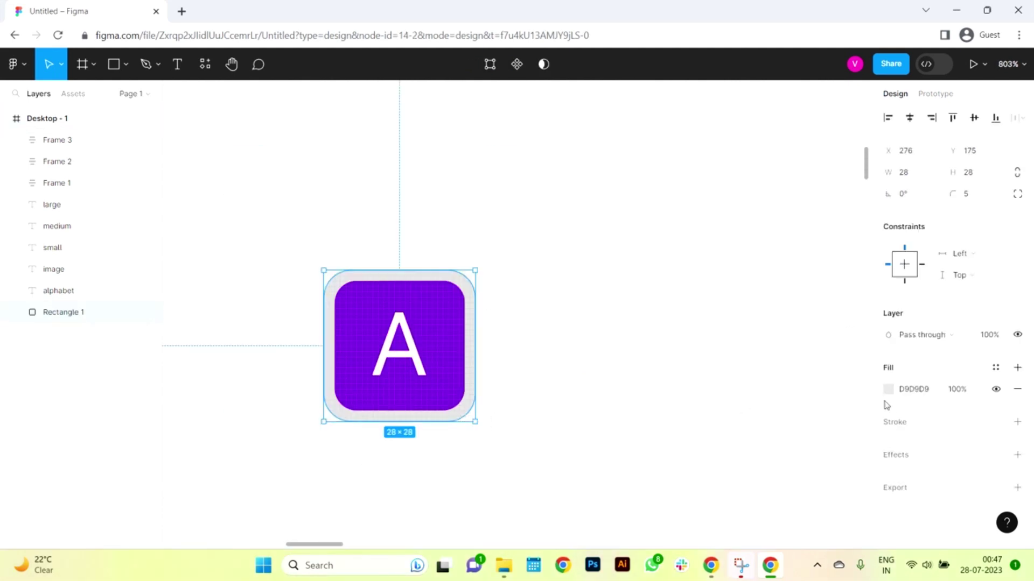
left_click(888, 391)
left_click(730, 389)
left_click(461, 306)
left_click(764, 203)
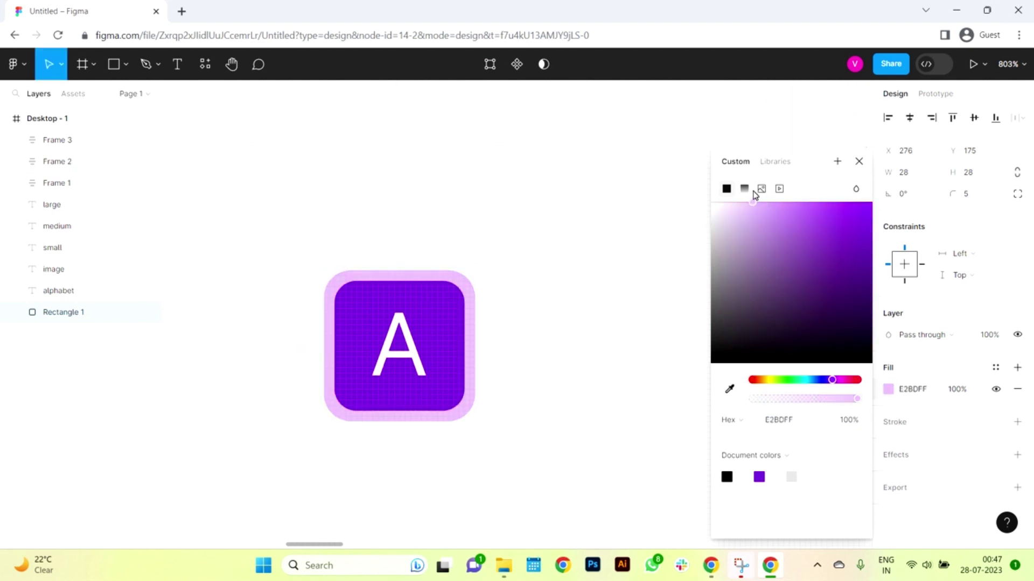
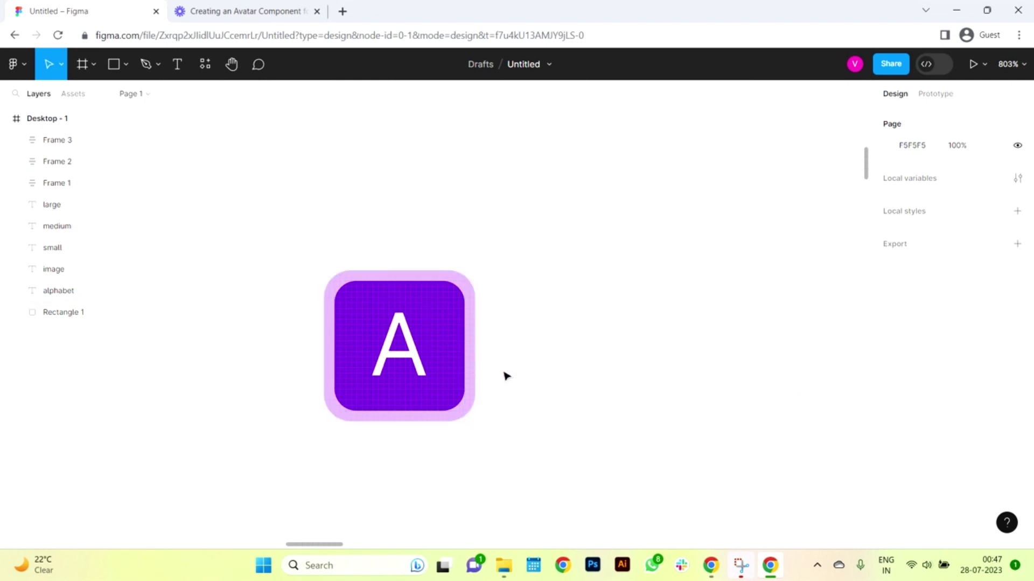
Move the pale purple rectangle out beside the small letter icon and place a copy beside the medium icon.
left_click(425, 284)
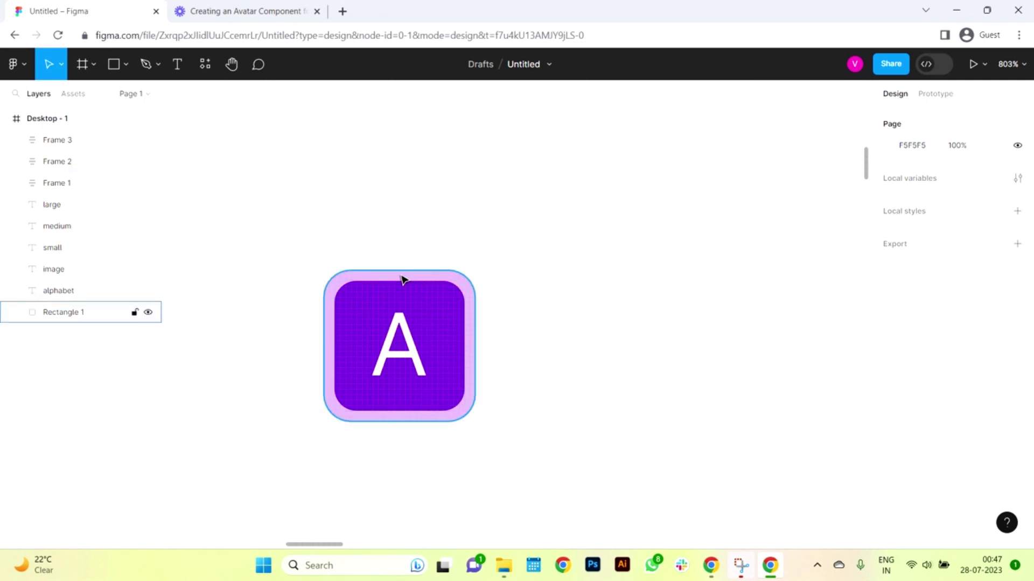
left_click_drag(401, 282, 571, 285)
left_click(716, 381)
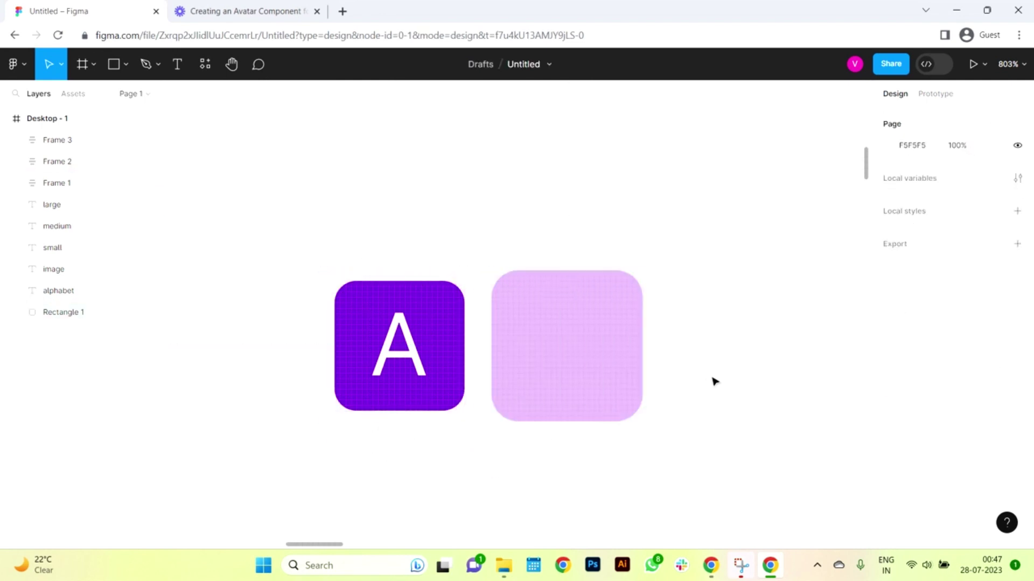
scroll(669, 393, "down", 6)
left_click_drag(399, 372, 660, 383)
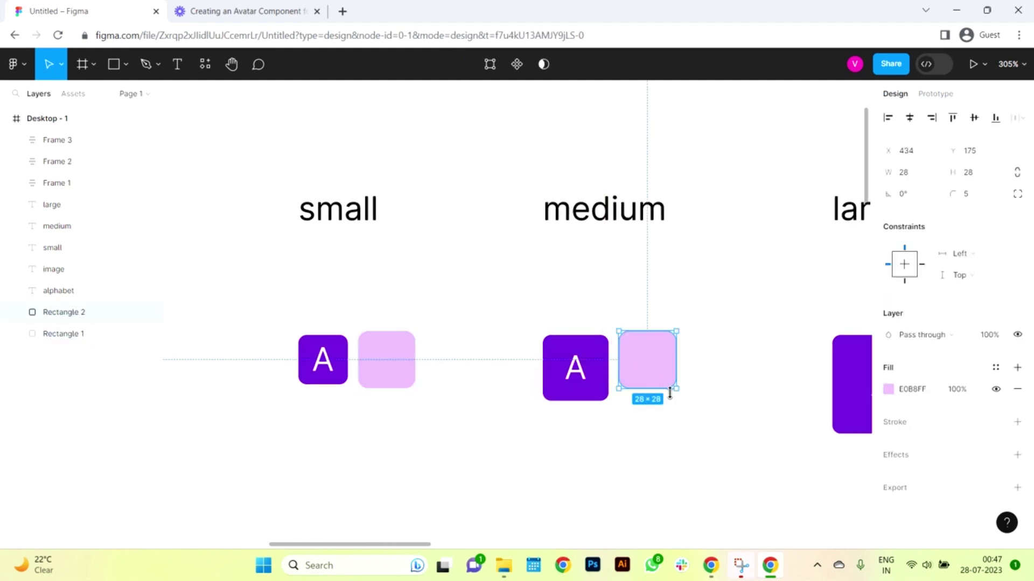
Set the width and height of the pale purple rectangle beside the medium icon to 36.
scroll(670, 397, "up", 5)
left_click(514, 329)
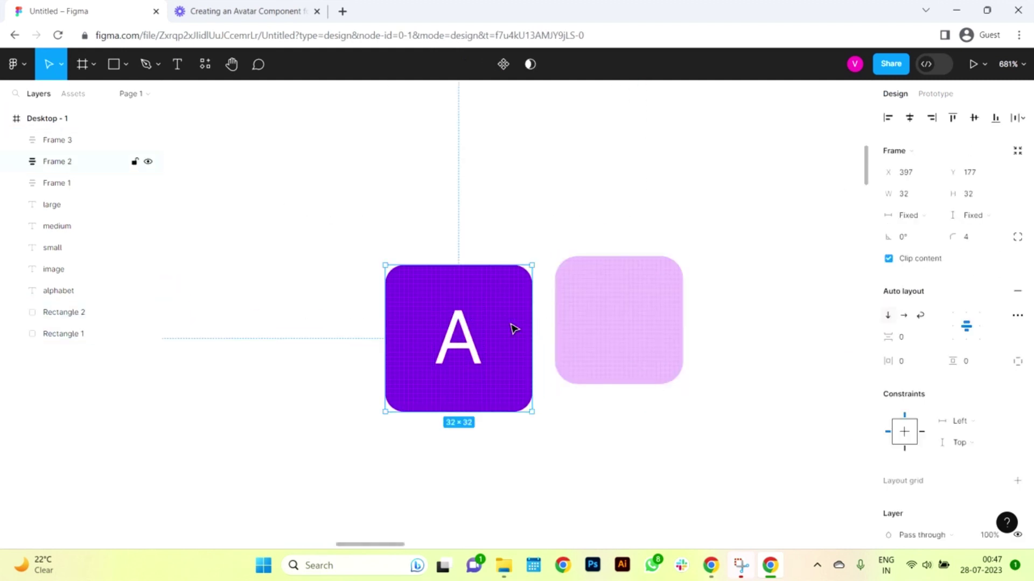
left_click(623, 326)
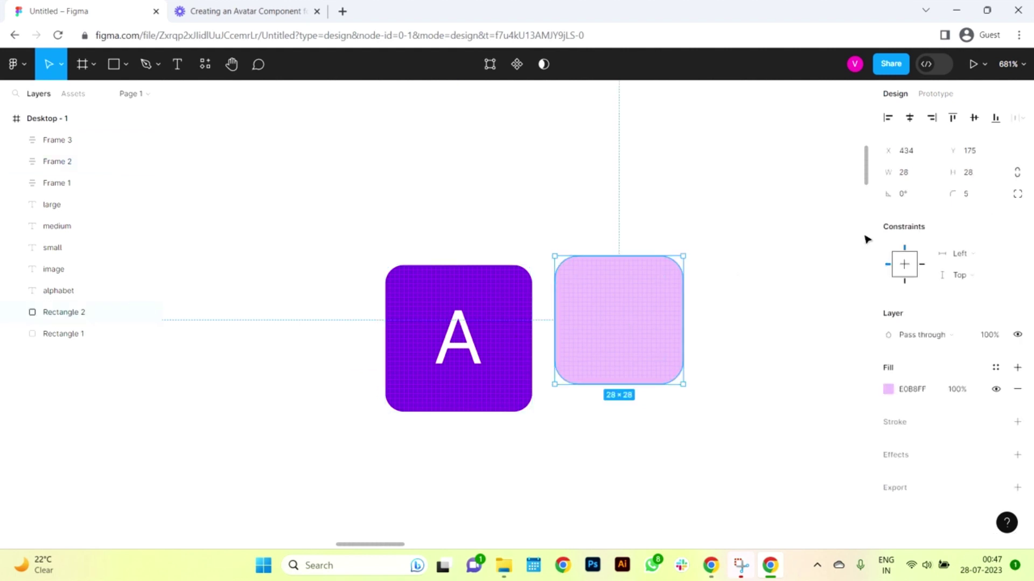
left_click(927, 177)
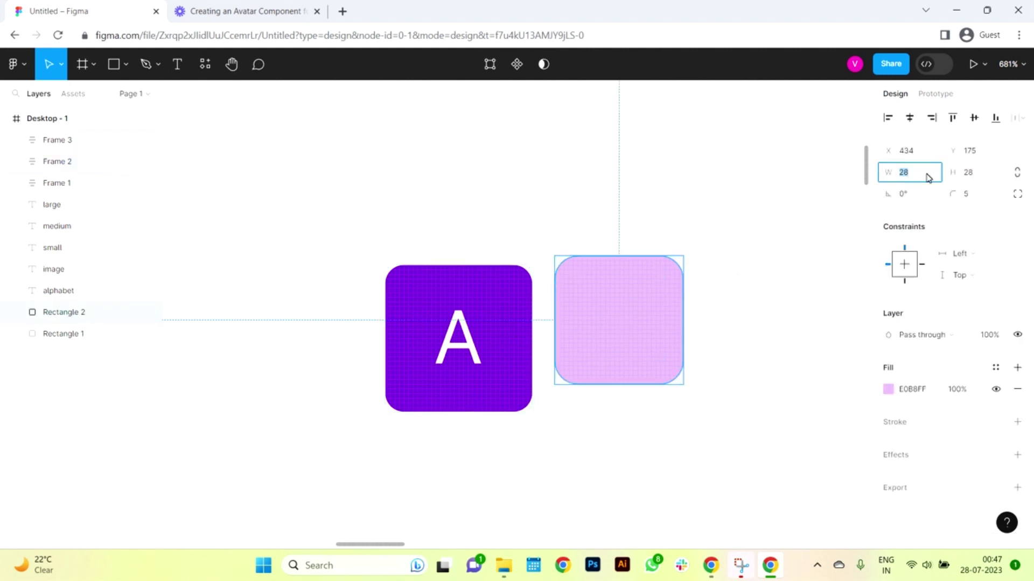
type("36")
key("Tab")
type("36")
key("Return")
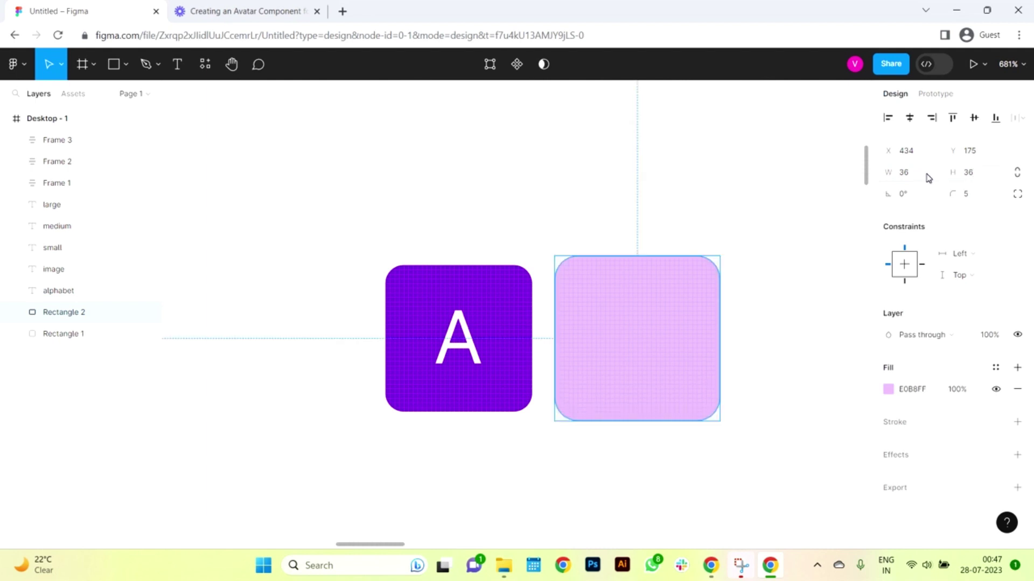
Align the top of the pale purple rectangle beside the medium icon with the icon's top edge at Y 177.
left_click(773, 318)
left_click_drag(773, 318, 596, 339)
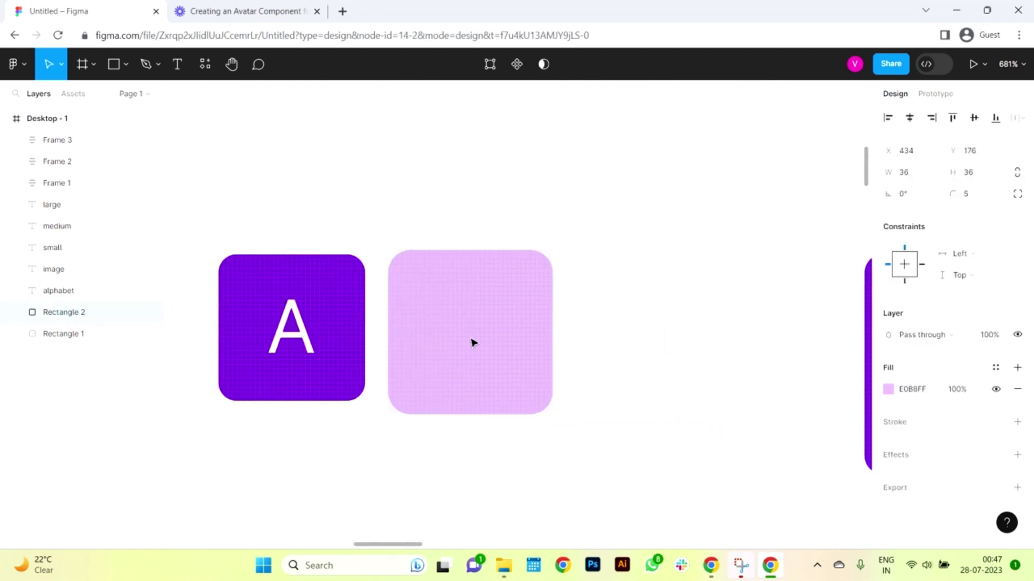
left_click_drag(472, 342, 470, 348)
Place a copy of the medium pale purple rectangle beside the large letter icon, level with its top edge.
scroll(463, 345, "right", 3)
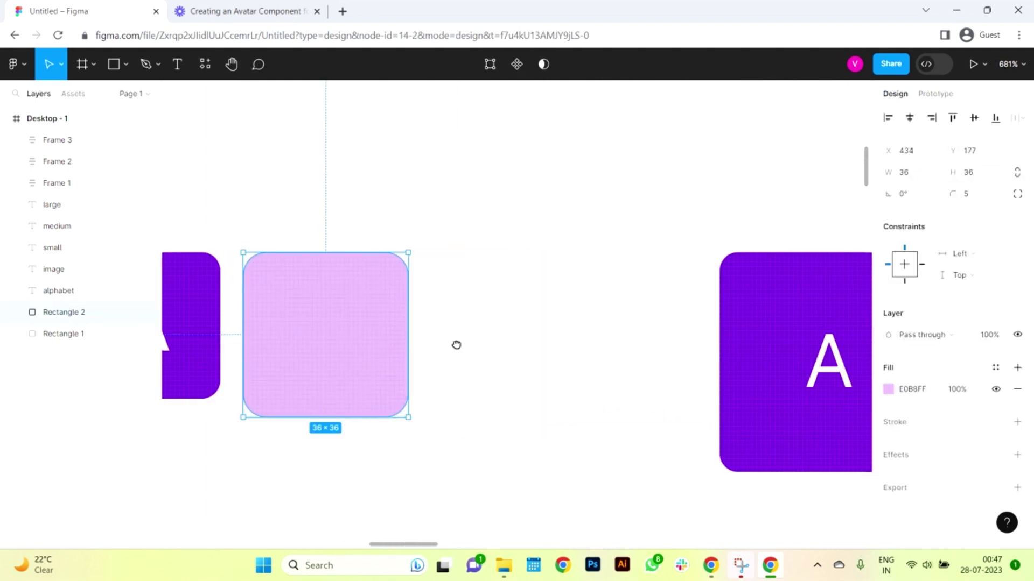
scroll(440, 375, "down", 2)
left_click_drag(388, 364, 711, 365)
scroll(790, 369, "up", 3)
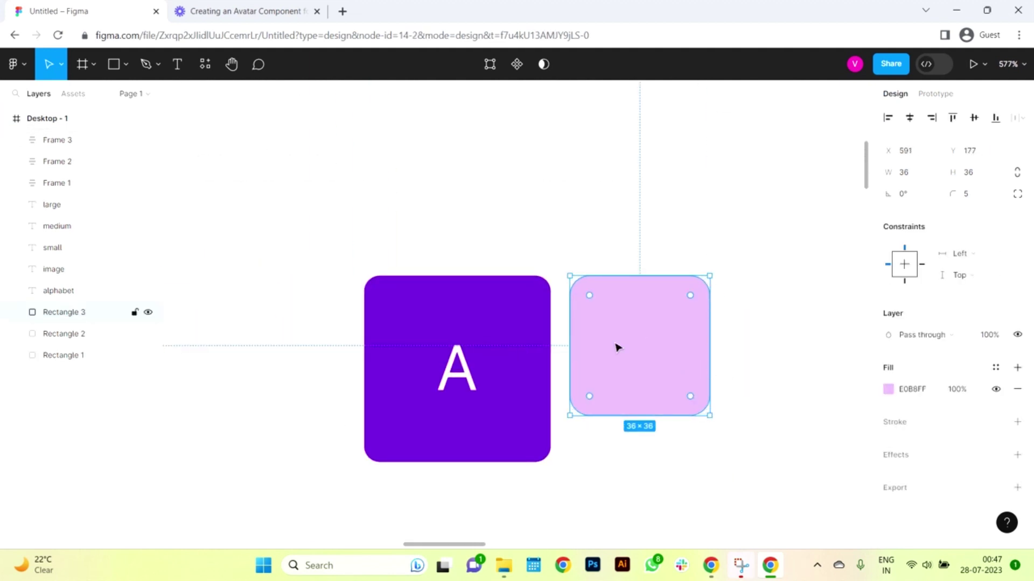
Set the width and height of the pale purple rectangle beside the large icon to 52.
left_click(531, 351)
left_click(645, 349)
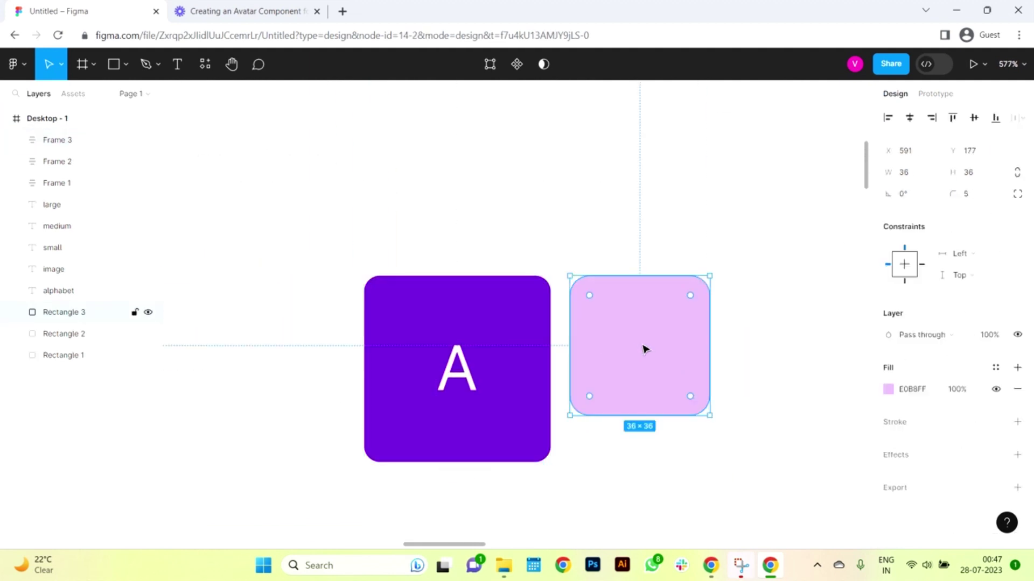
left_click(918, 177)
type("52")
key("Tab")
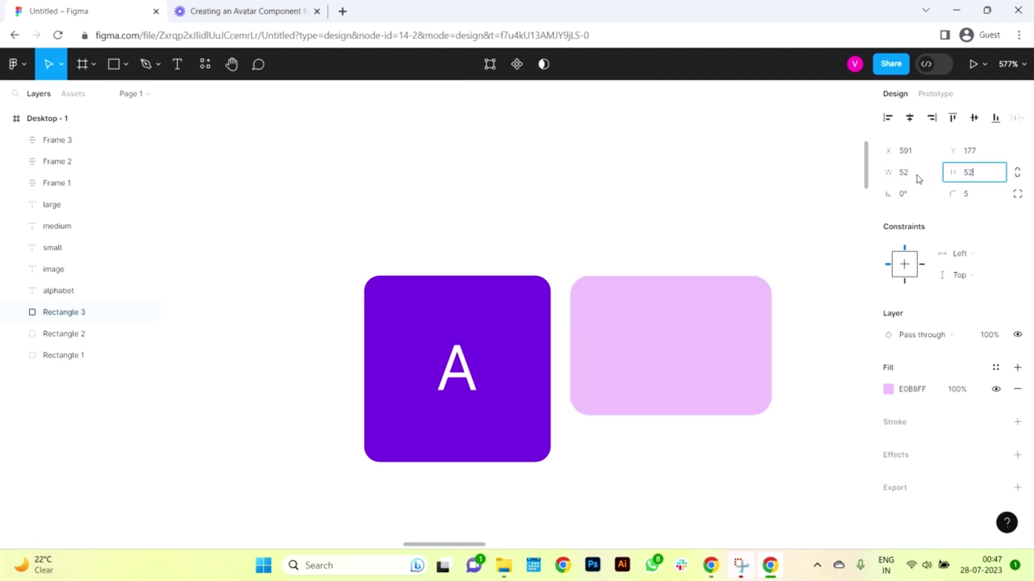
type("52")
key("Return")
left_click(812, 312)
scroll(814, 326, "down", 1)
scroll(807, 322, "down", 3)
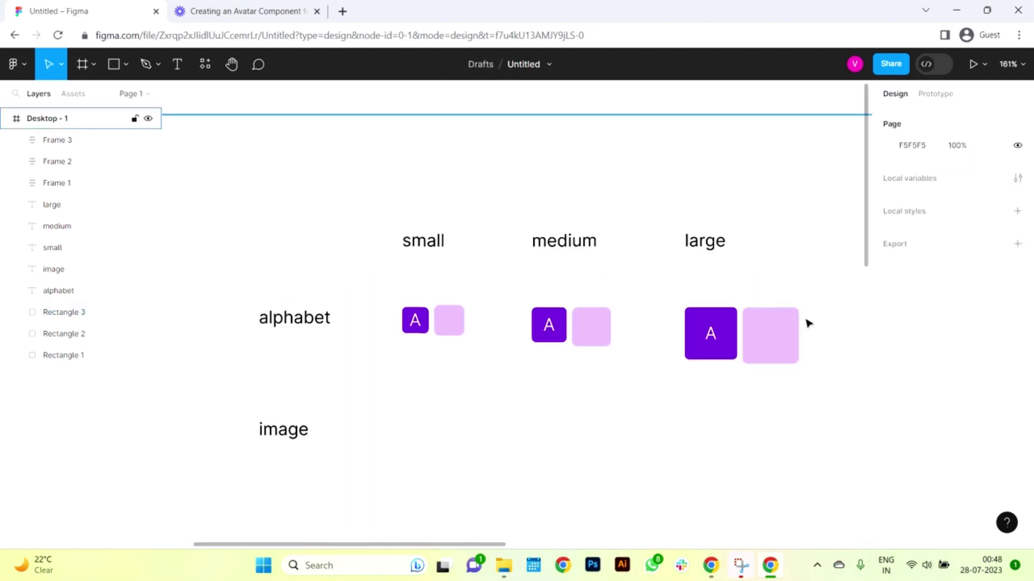
Align the top of the small icon's pale purple rectangle with the icon's top edge at Y 177.
scroll(427, 339, "up", 5)
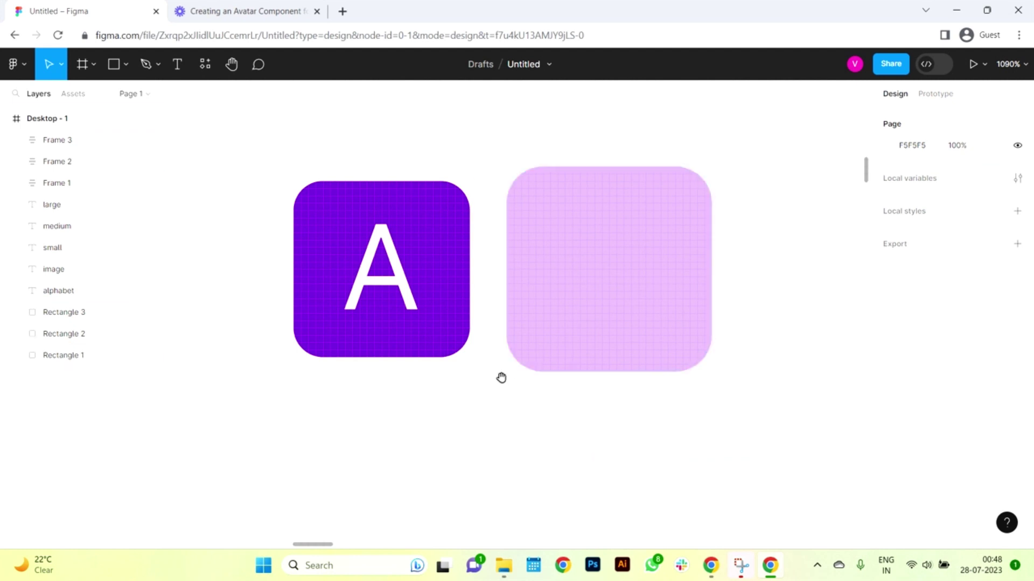
left_click_drag(501, 377, 547, 450)
left_click(616, 360)
left_click_drag(616, 361, 612, 365)
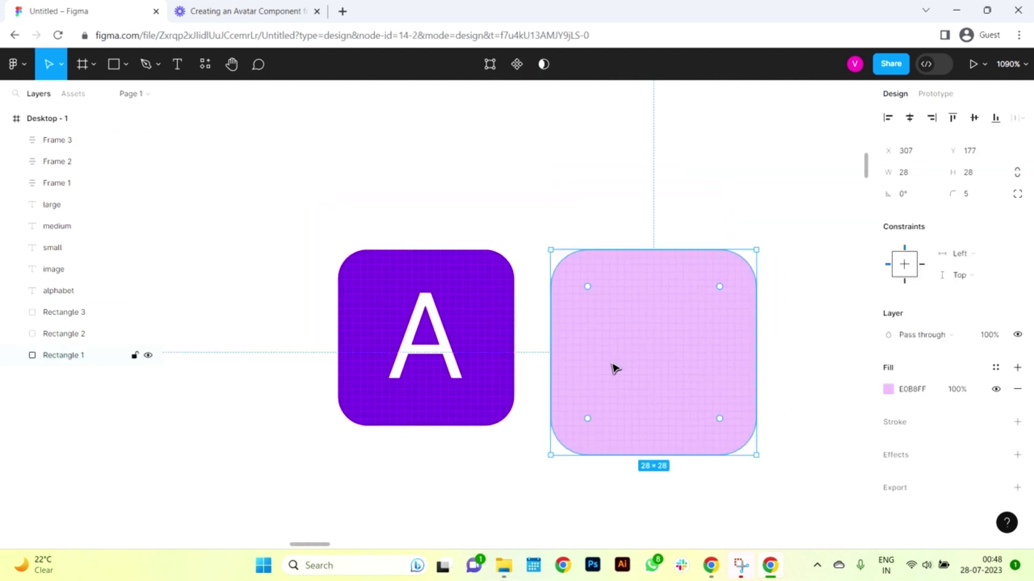
Wrap the small letter icon and its pale purple rectangle together in an auto layout frame.
left_click(508, 429)
left_click(476, 379)
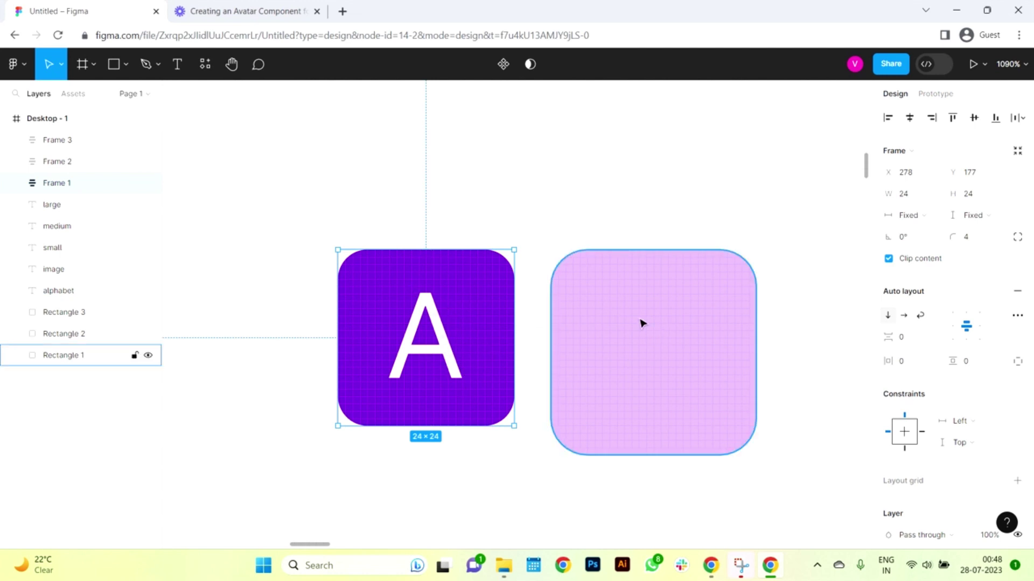
left_click(626, 353, "shift")
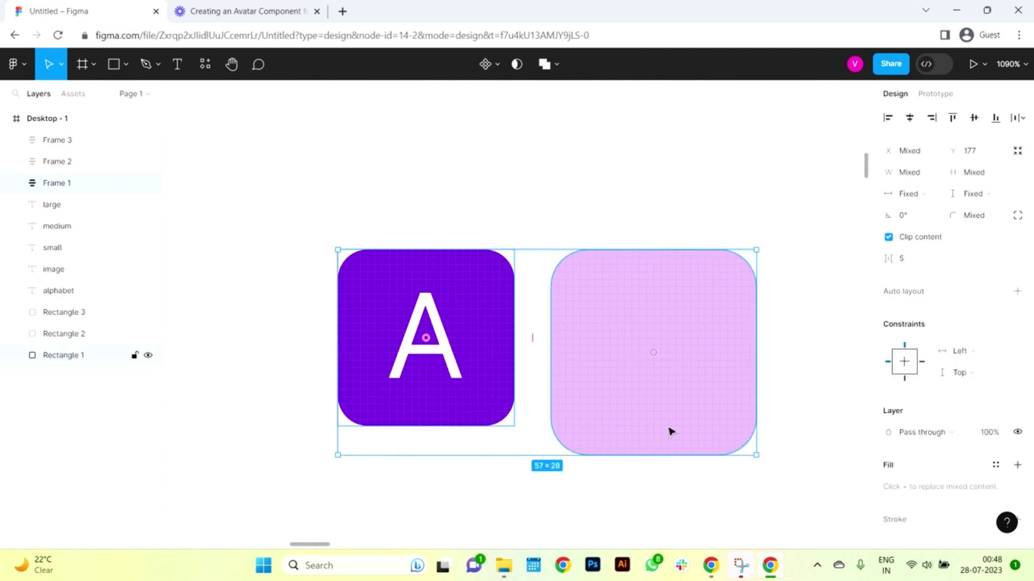
left_click(644, 477)
left_click_drag(671, 496, 419, 314)
key("shift+a")
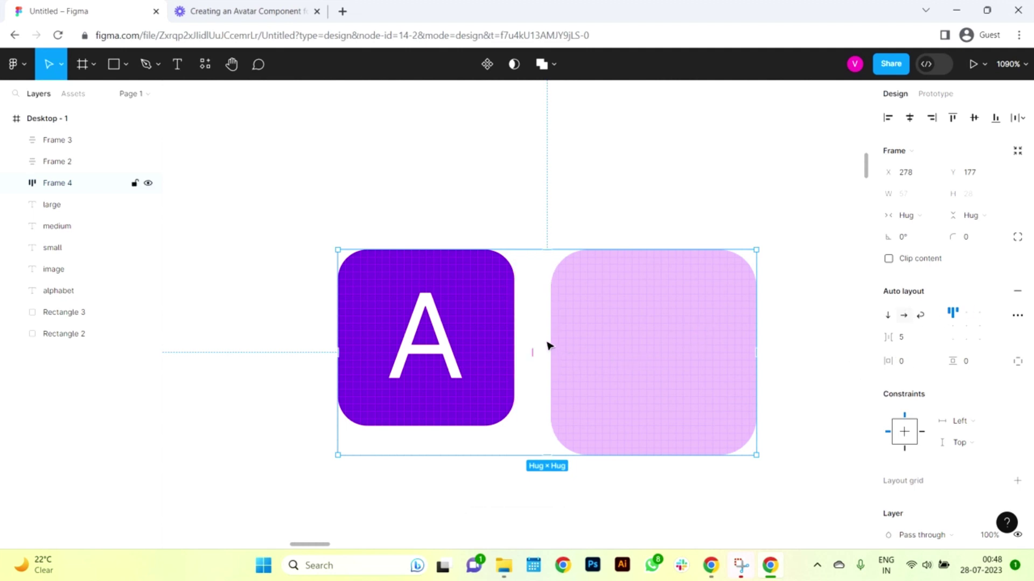
Give the small pale purple rectangle absolute position and center it horizontally and vertically in its auto layout frame.
double_click(602, 314)
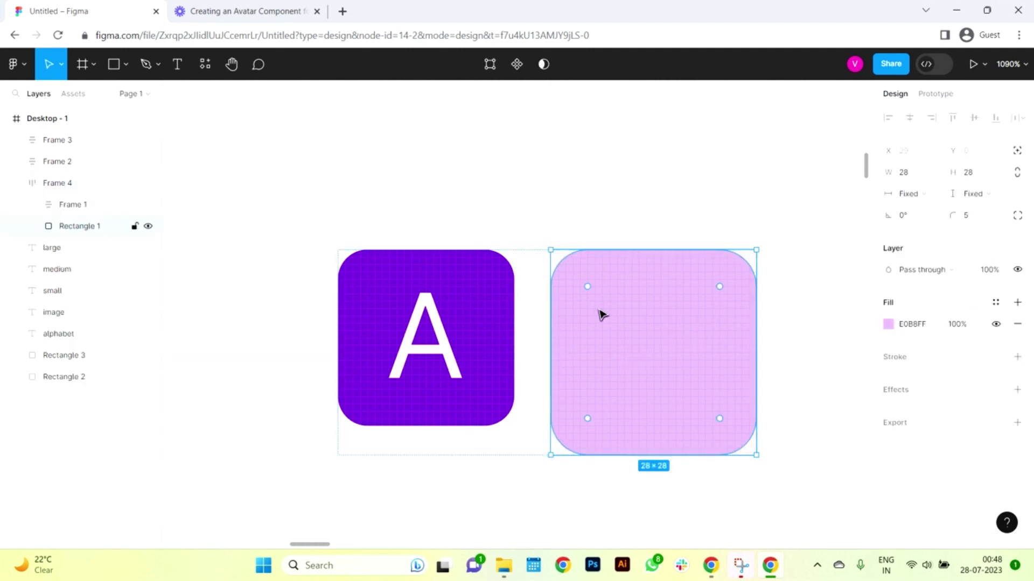
left_click(1017, 153)
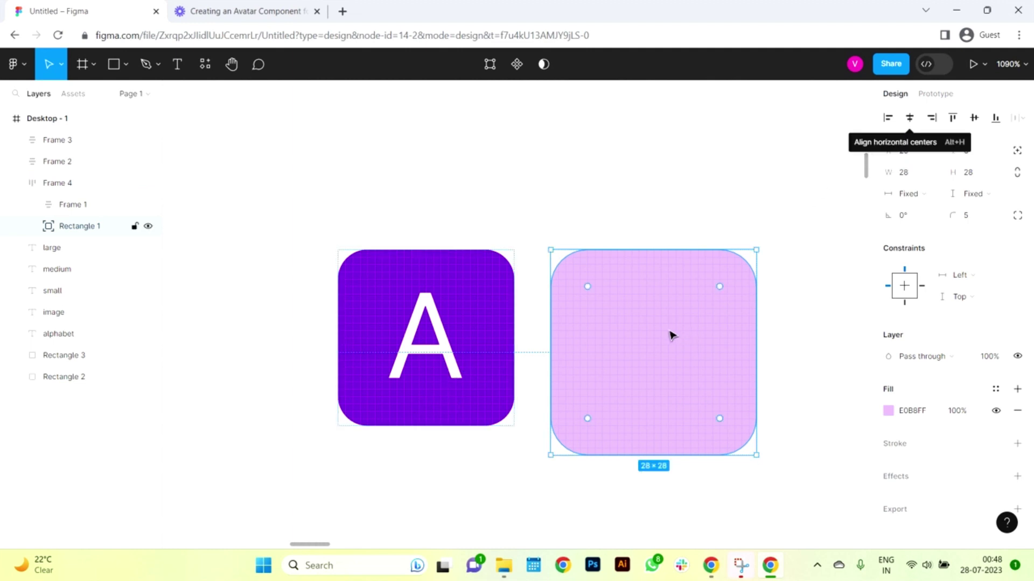
left_click(910, 119)
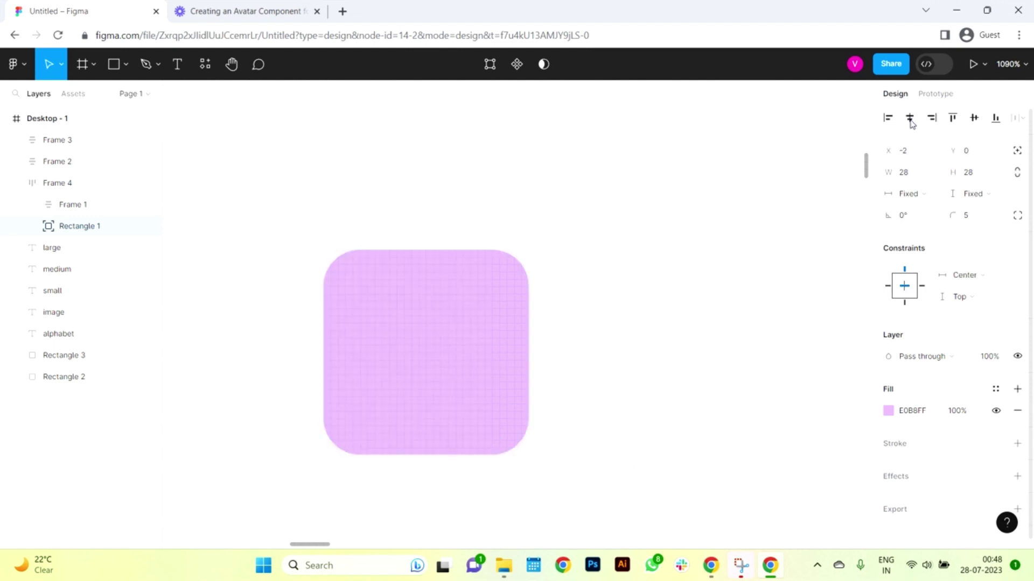
left_click(973, 121)
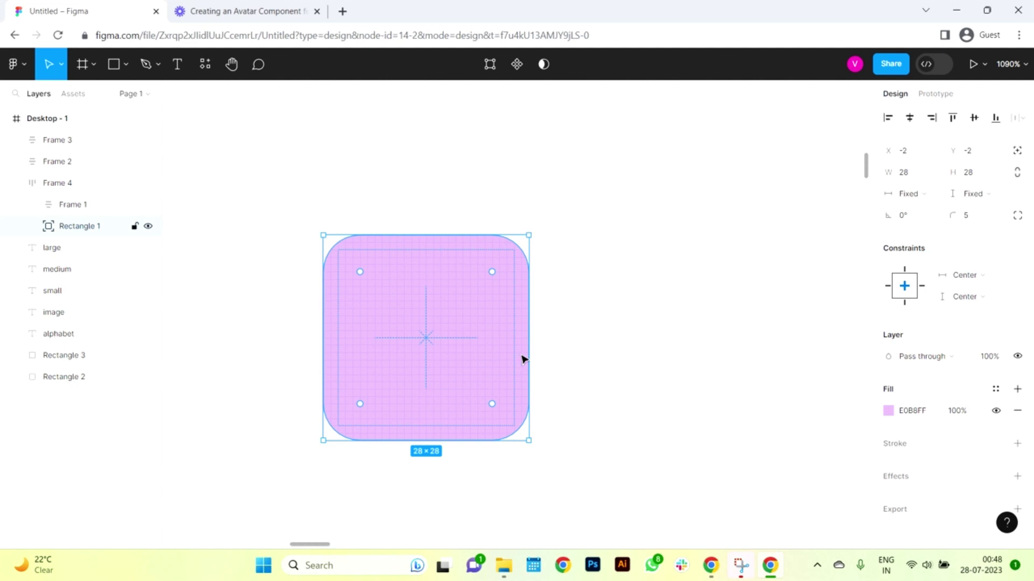
Send the small pale purple rectangle to the back, behind the letter icon.
right_click(521, 359)
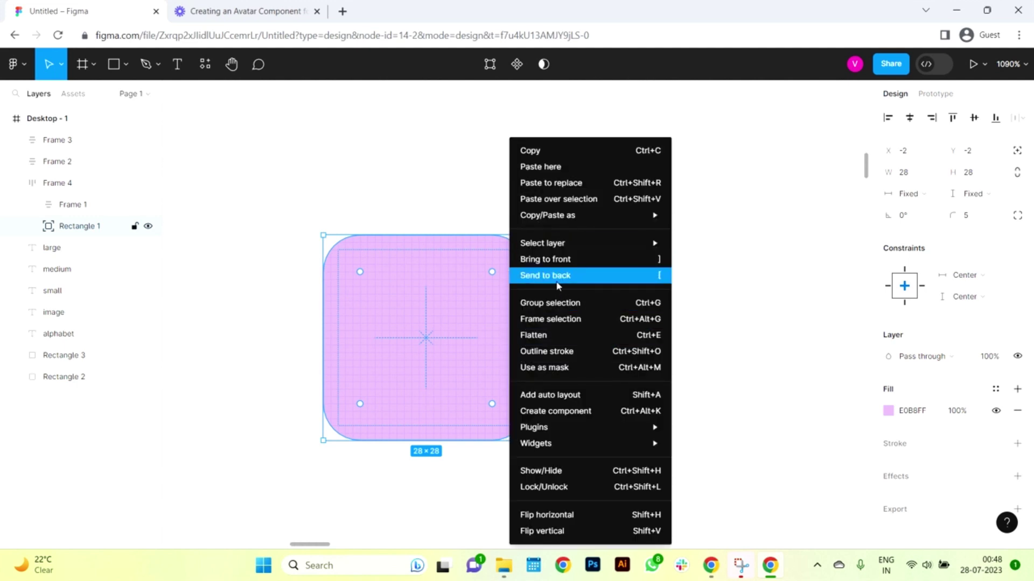
left_click(577, 281)
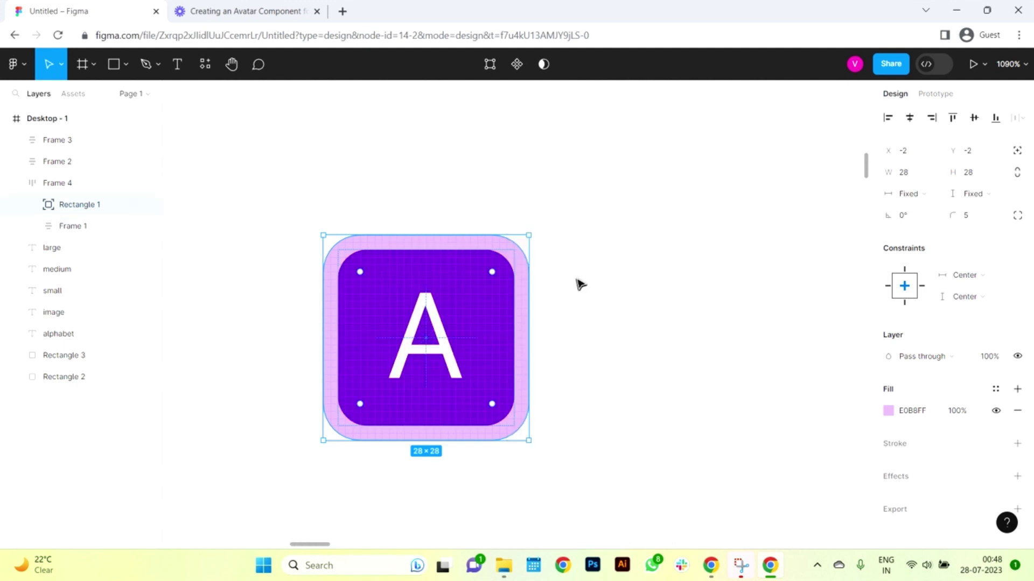
left_click(584, 351)
scroll(561, 422, "down", 5)
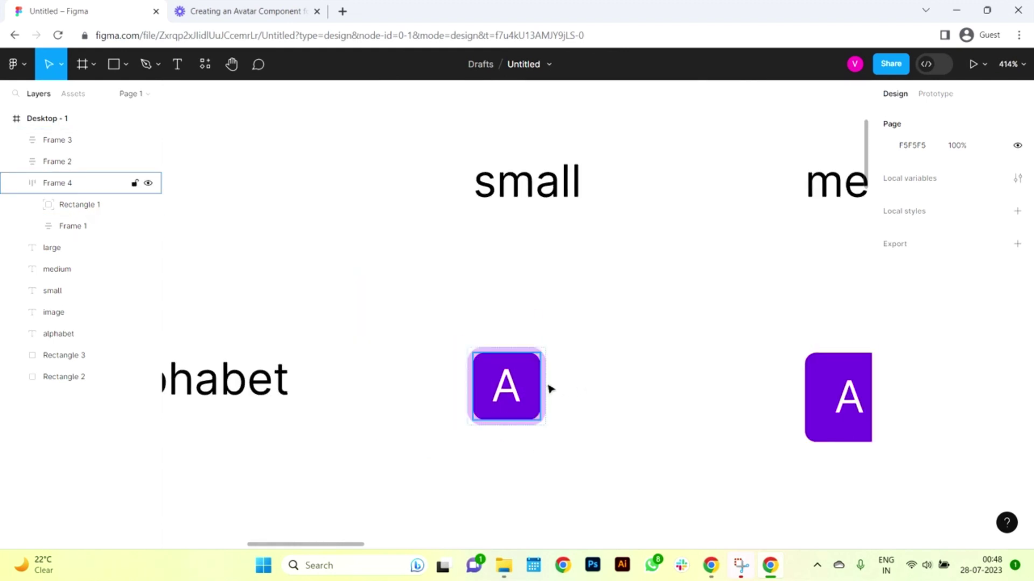
scroll(550, 389, "up", 10)
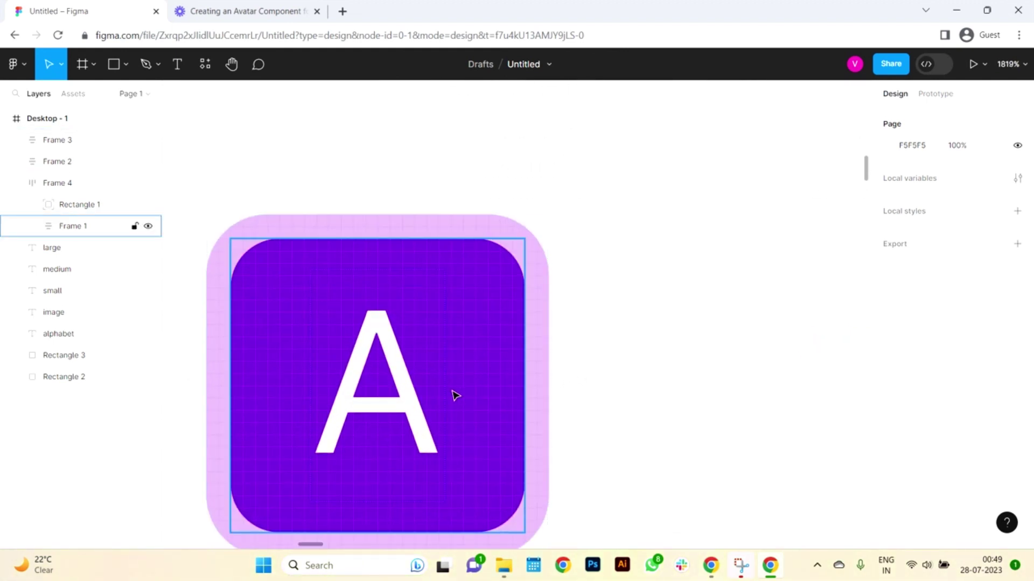
Wrap the medium letter icon and its pale purple rectangle together in an auto layout frame.
scroll(463, 409, "down", 10)
scroll(485, 453, "up", 5)
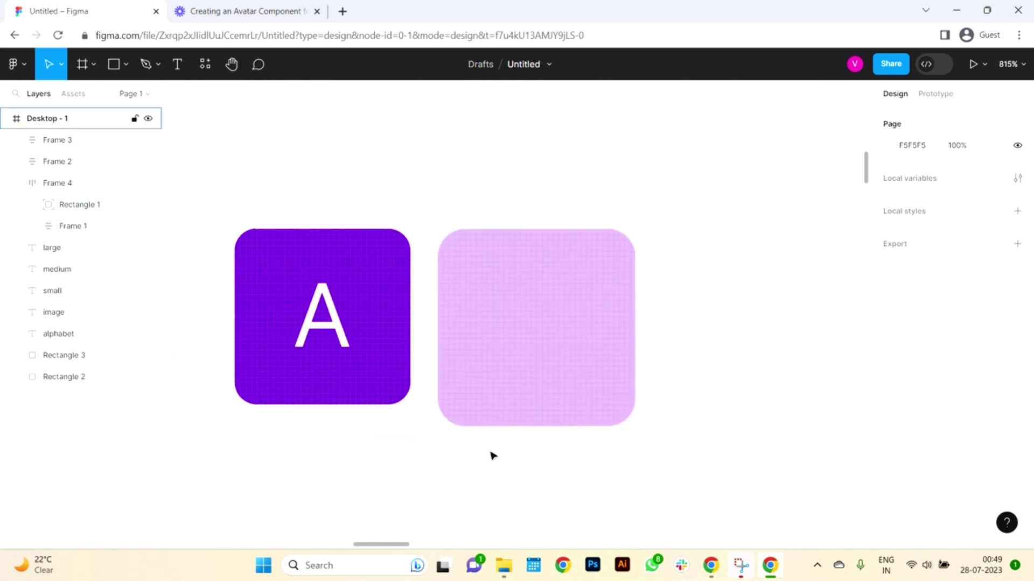
left_click_drag(531, 459, 293, 300)
key("shift+a")
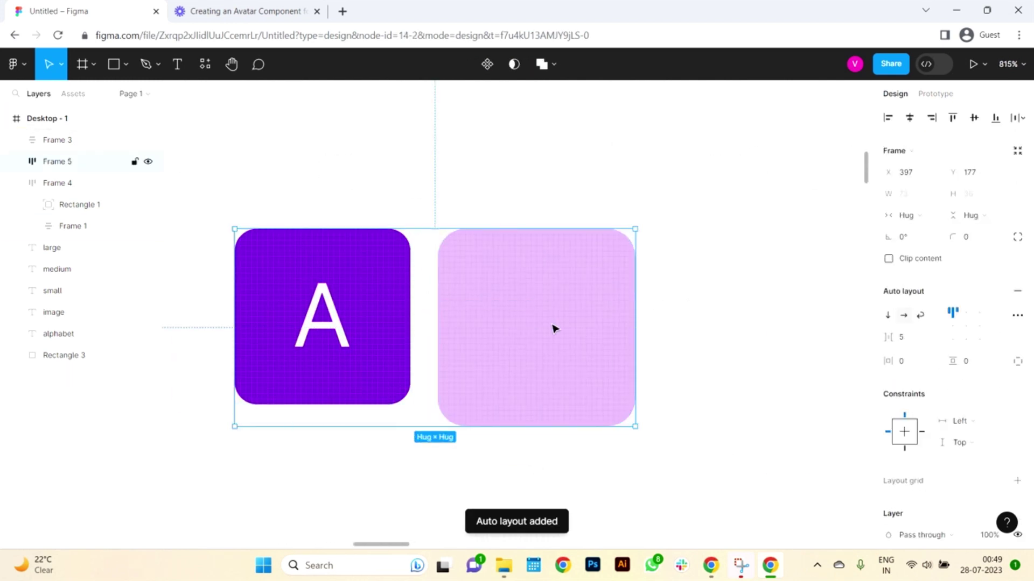
Give the medium pale purple rectangle absolute position, center it in its frame both ways and send it behind the icon.
left_click(554, 328)
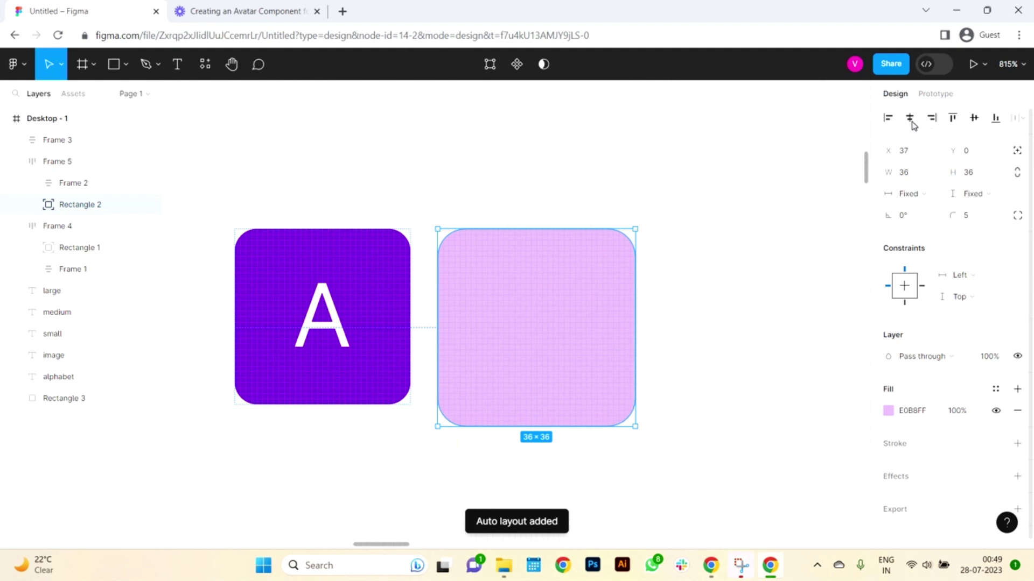
left_click(910, 119)
left_click(974, 118)
key("ctrl+[")
left_click(567, 353)
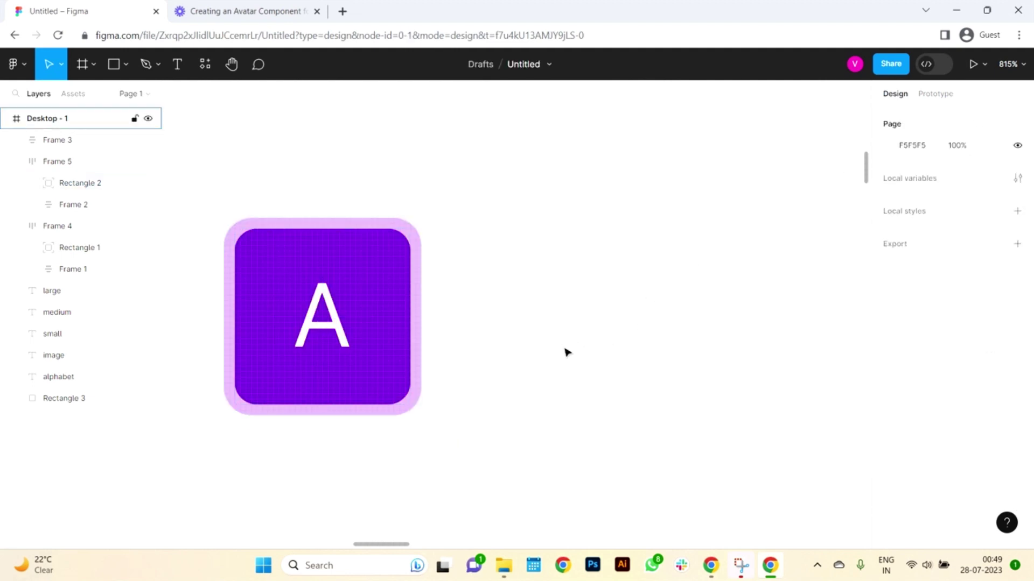
Wrap the large letter icon and its pale purple rectangle together in an auto layout frame.
scroll(567, 353, "down", 5)
scroll(376, 420, "right", 3)
left_click_drag(498, 452, 355, 330)
key("shift+a")
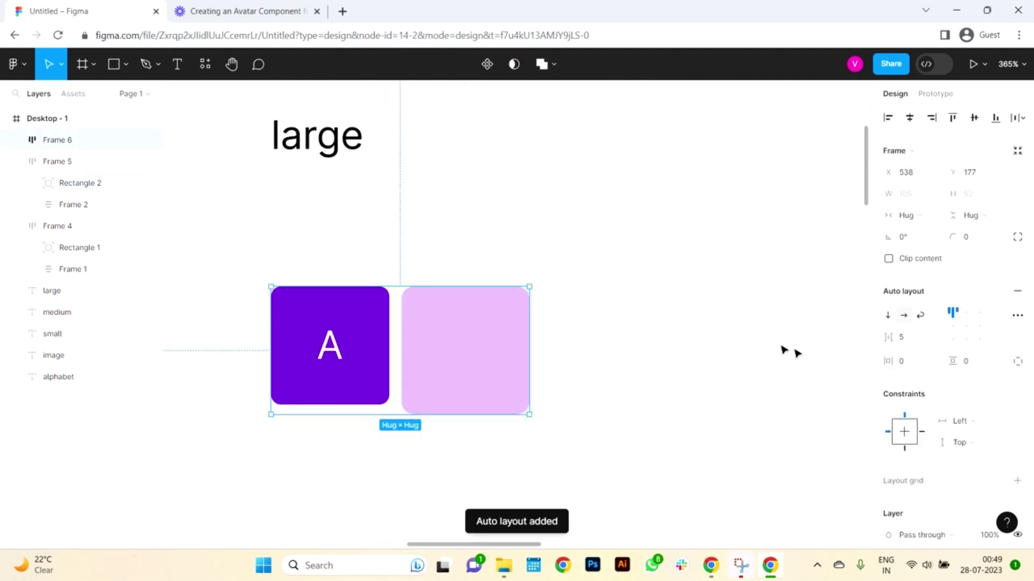
Give the large pale purple rectangle absolute position, center it in its frame both ways and send it behind the icon.
left_click(490, 383)
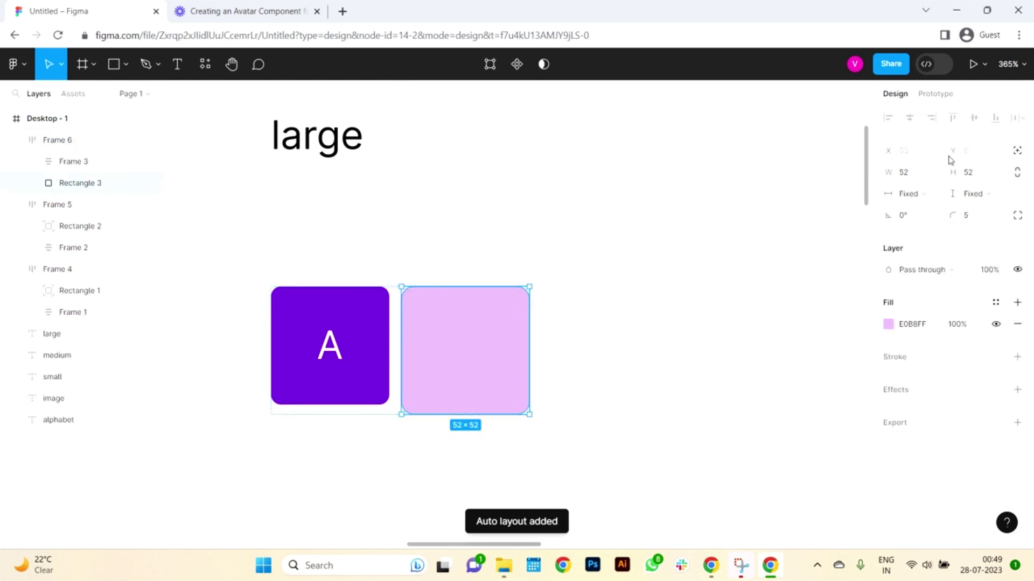
left_click(1017, 151)
left_click(974, 118)
left_click(909, 117)
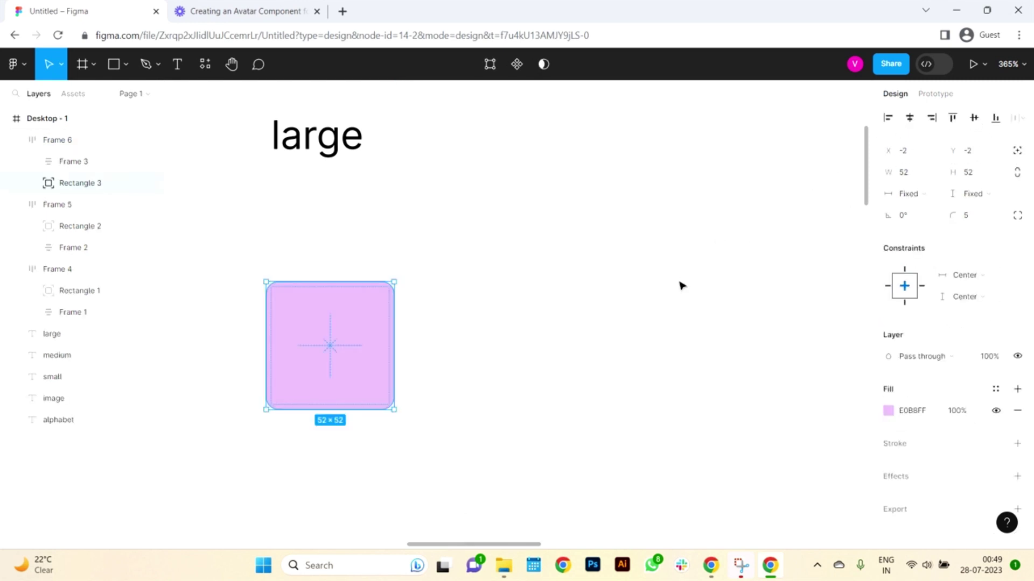
key("ctrl+bracketleft")
left_click(512, 376)
Add a text layer with a person's full name in the empty area below the small letter icon.
scroll(512, 382, "down", 10)
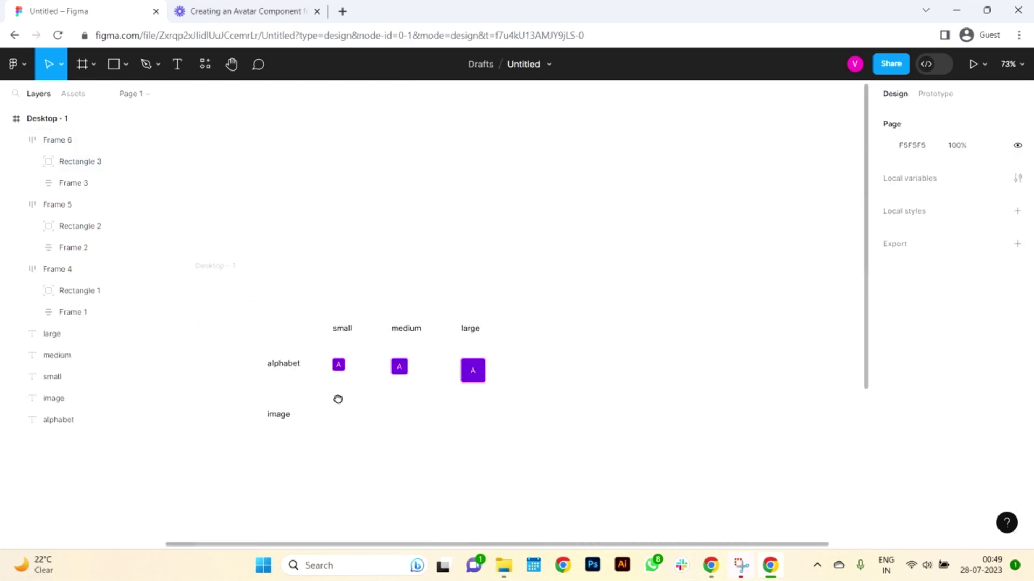
scroll(458, 403, "up", 8)
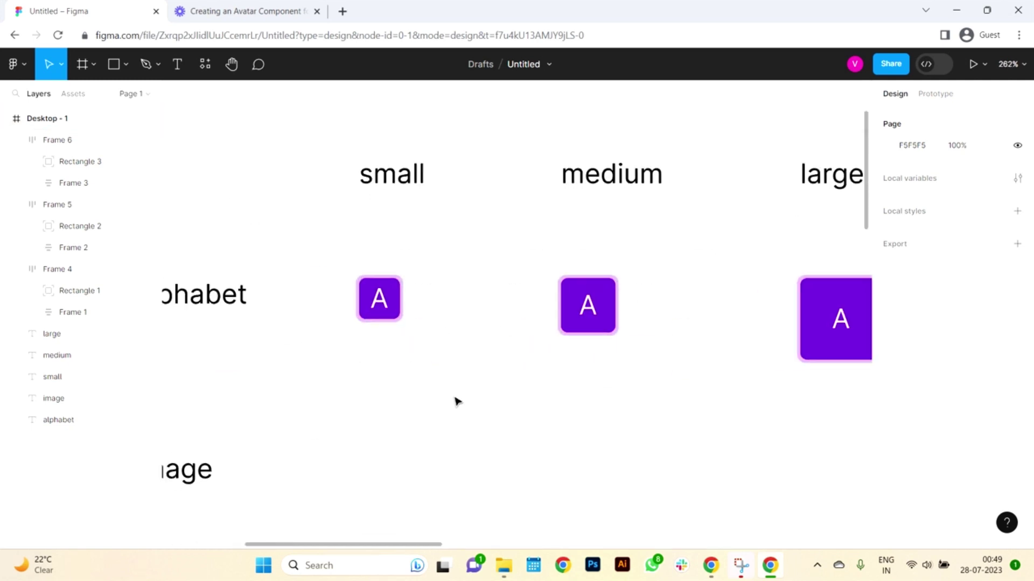
scroll(455, 398, "down", 3)
scroll(450, 395, "up", 5)
scroll(451, 410, "up", 2)
key("t")
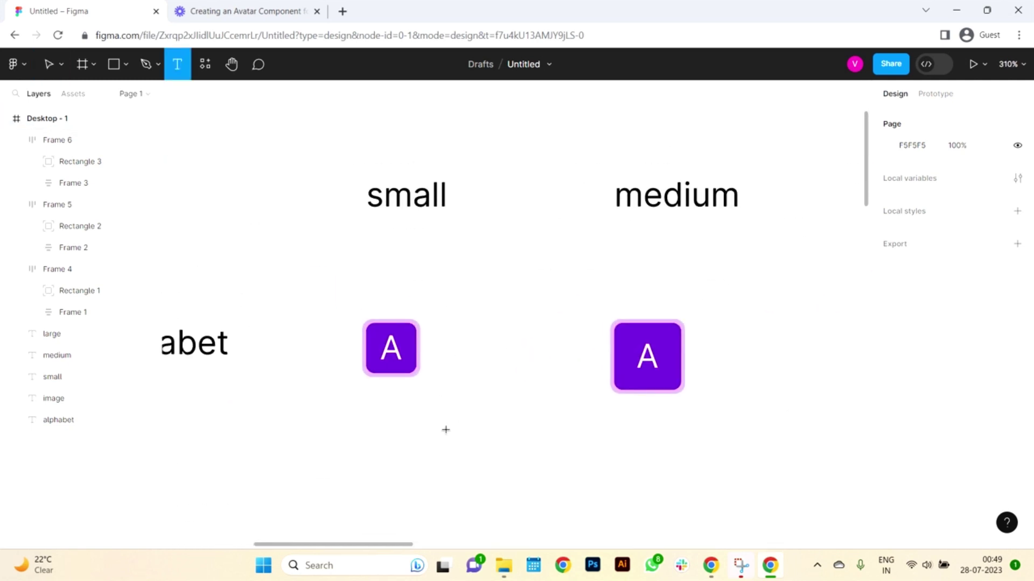
left_click_drag(431, 419, 479, 415)
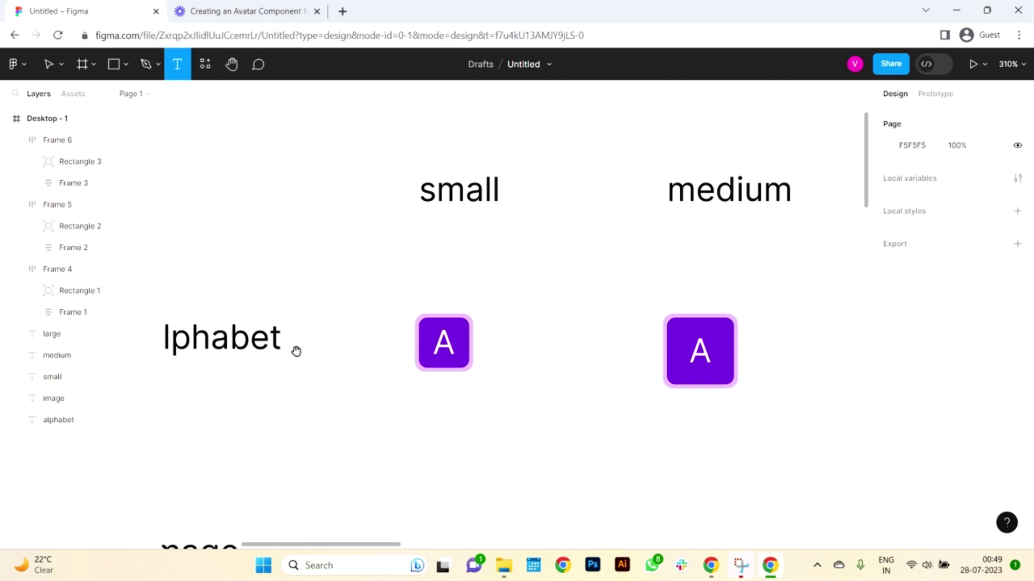
left_click_drag(299, 420, 385, 408)
left_click(552, 498)
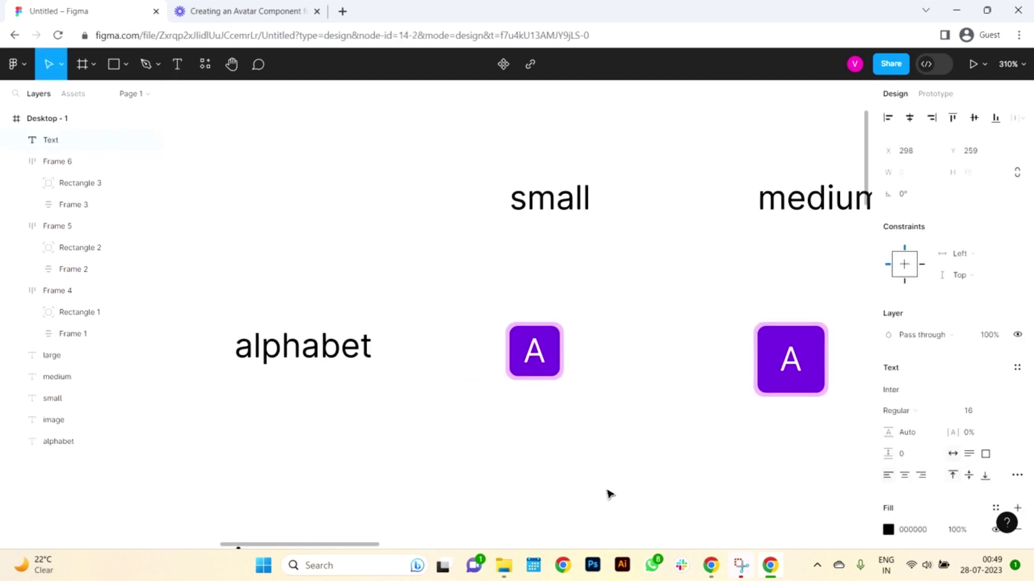
type("James anderspn")
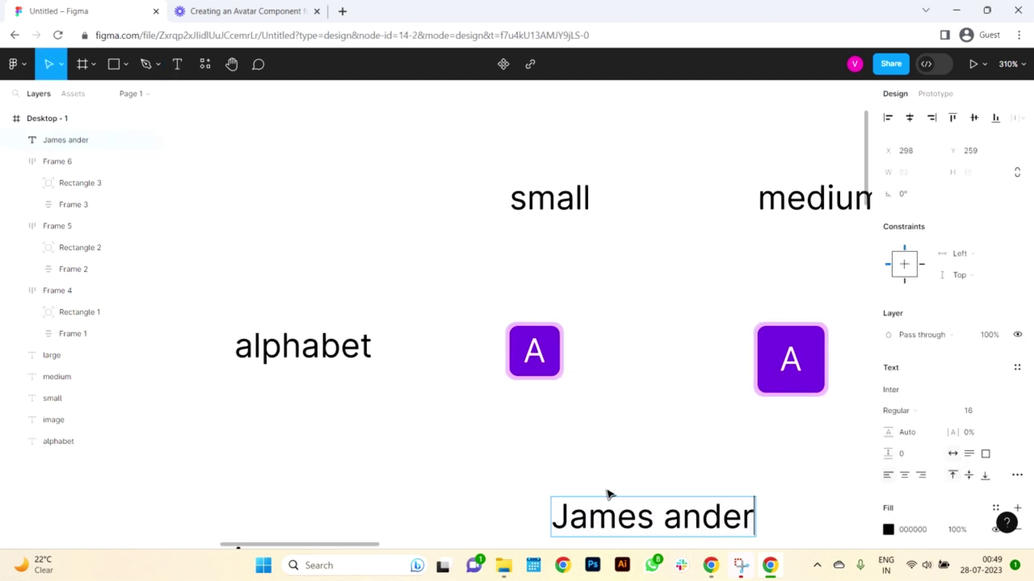
key("BackSpace")
key("BackSpace")
type("on")
left_click(654, 462)
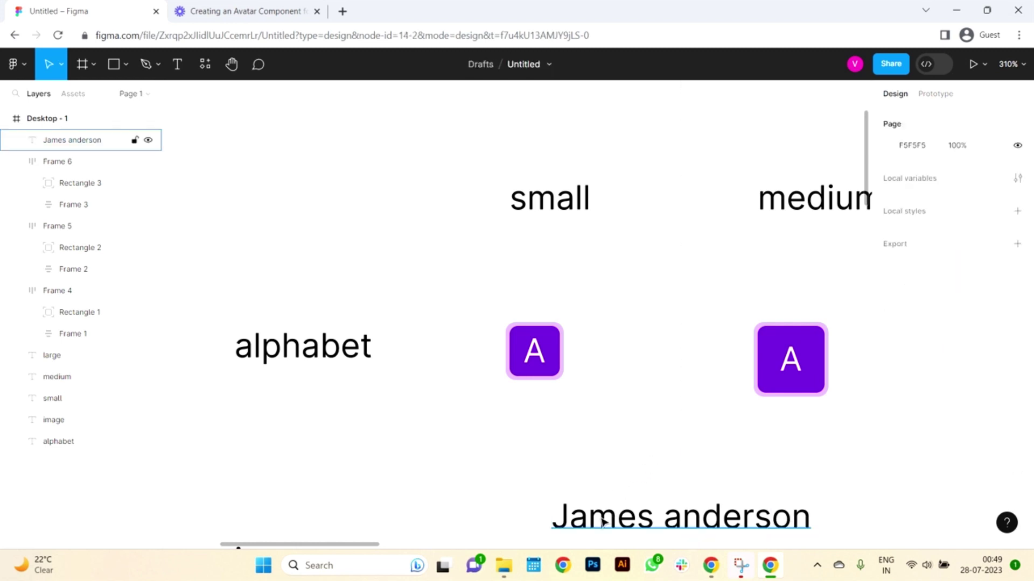
Move the name text beside the small letter icon and shift the medium icon's frame rightward to X 447, clear of the name.
left_click_drag(605, 523, 621, 358)
scroll(309, 392, "right", 5)
left_click(415, 387)
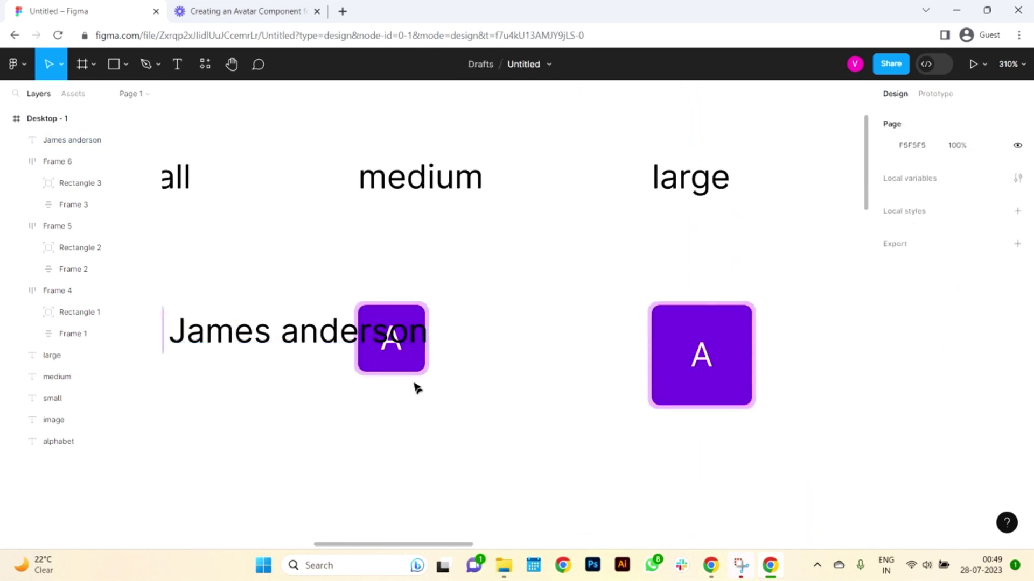
left_click(514, 381)
left_click_drag(426, 393, 511, 366)
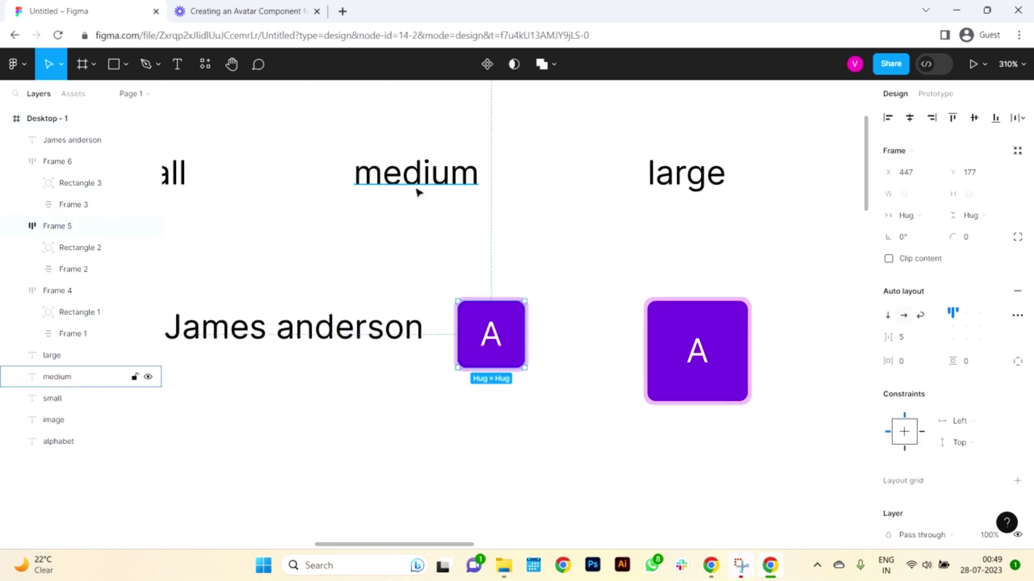
Move the "medium" label rightward so it lines up above the medium letter icon.
left_click_drag(418, 192, 508, 199)
left_click(502, 250)
left_click_drag(503, 249, 520, 349)
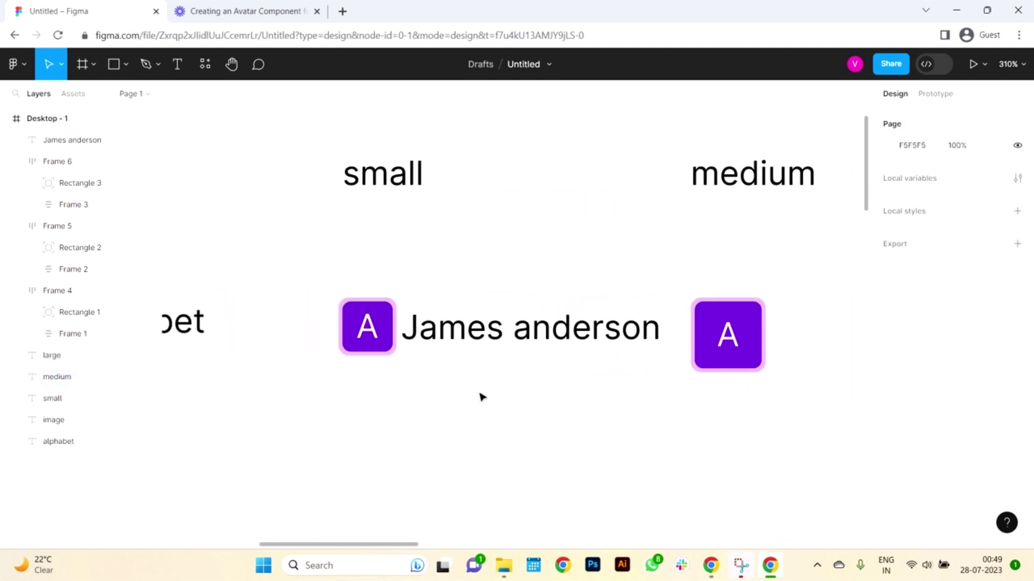
Wrap the small letter icon and the name text in an auto layout frame with an item spacing of 8.
left_click_drag(481, 397, 350, 300)
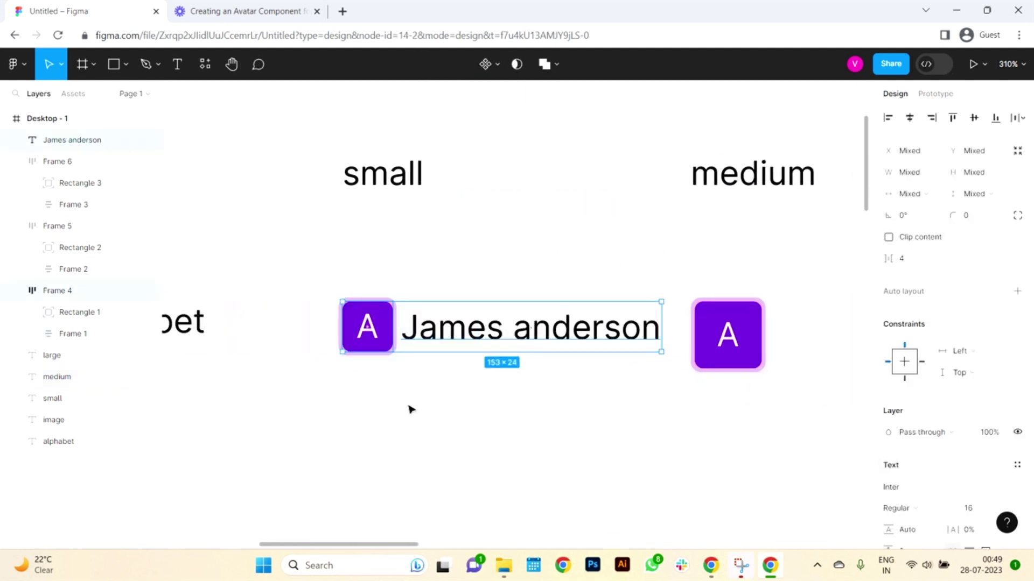
key("shift+a")
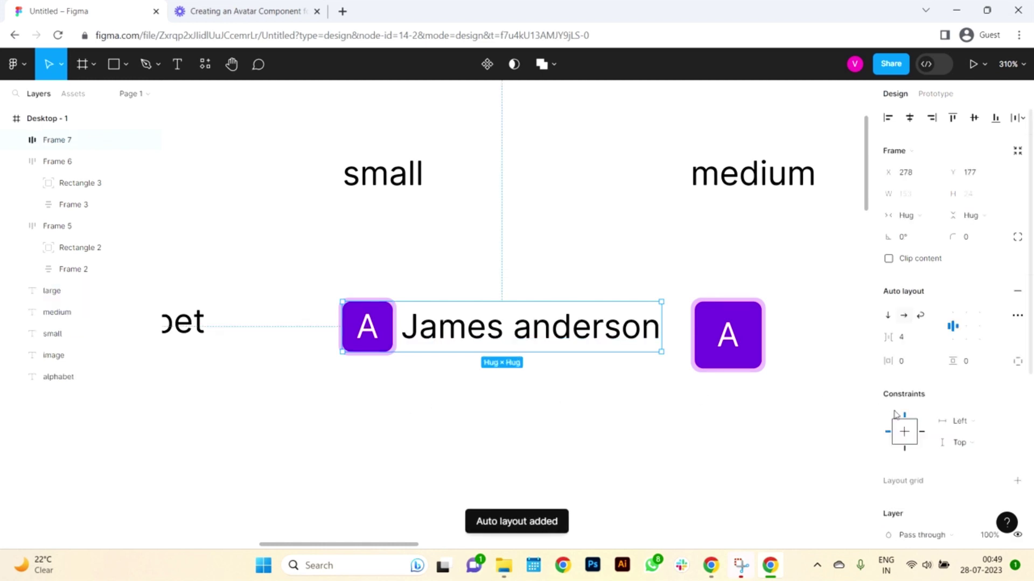
left_click(915, 342)
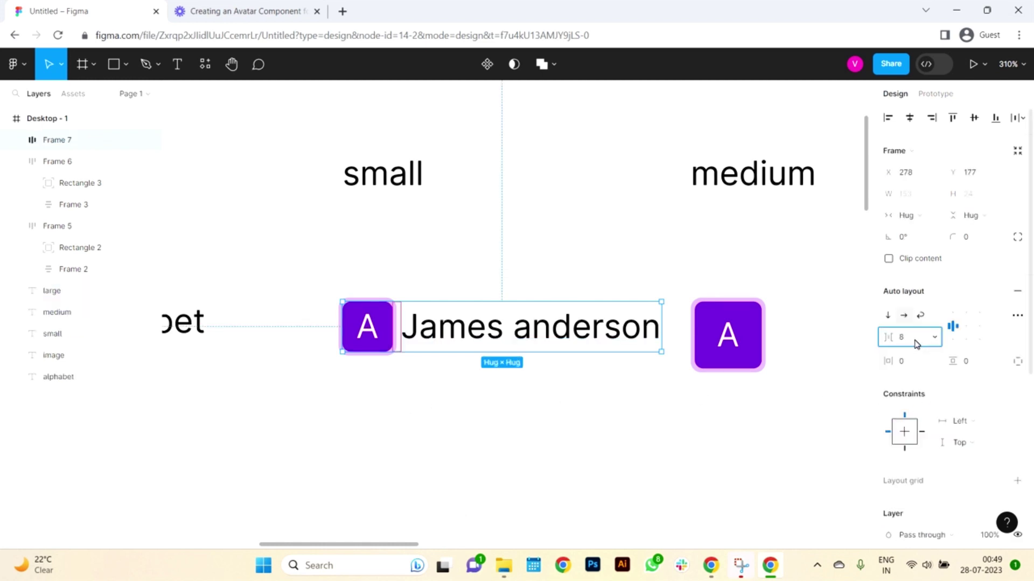
type("8")
key("Return")
left_click(535, 476)
Shift the medium and large labels and their letter icons rightward together, widening the gap after the name text.
scroll(536, 476, "down", 5)
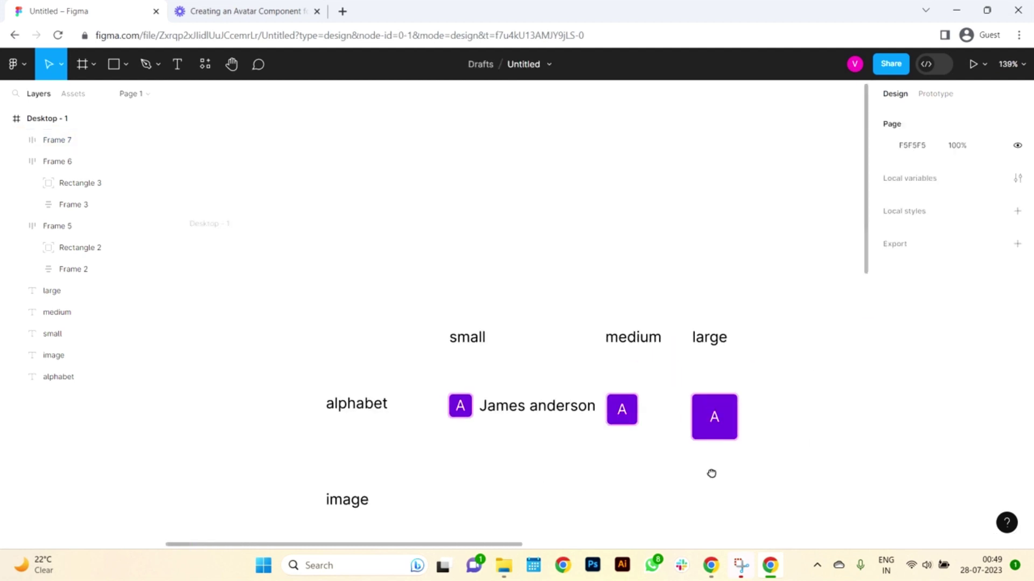
left_click_drag(711, 474, 619, 463)
left_click_drag(745, 490, 540, 357)
left_click_drag(536, 396, 562, 397)
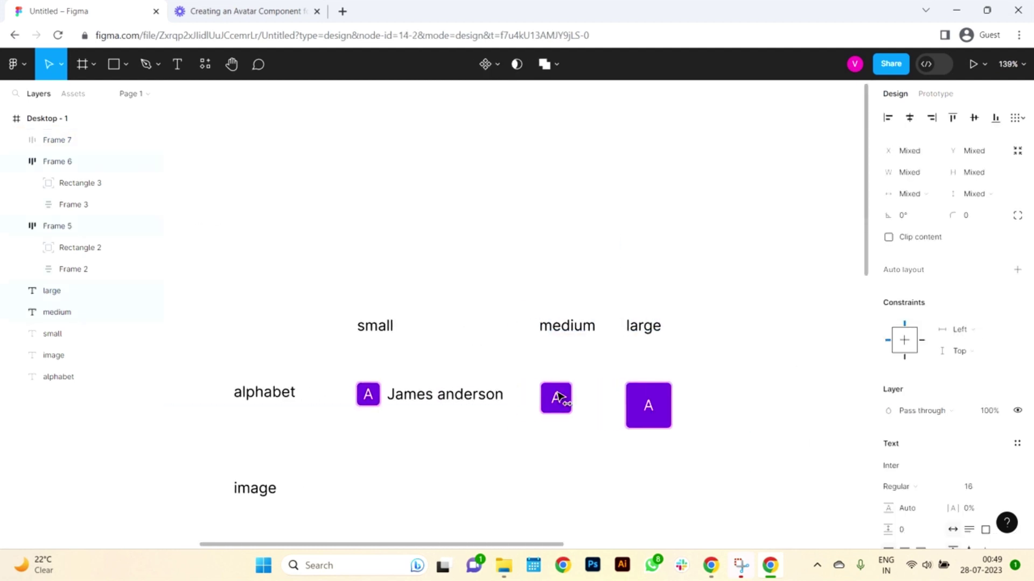
left_click(501, 443)
Duplicate the three alphabet-row avatars straight down beside the "image" label, at Y 280.
left_click_drag(363, 444, 773, 381)
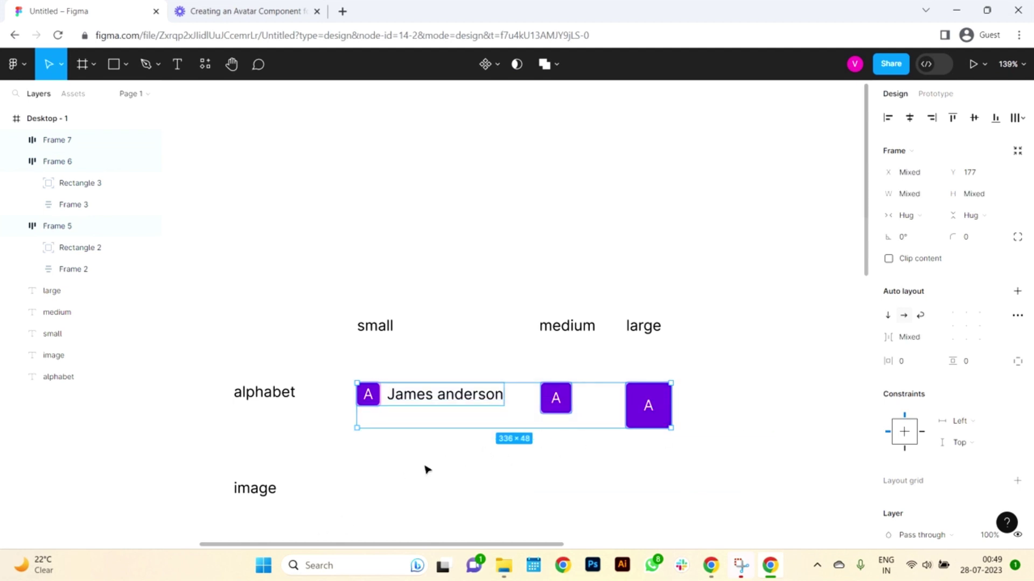
left_click_drag(567, 406, 538, 501)
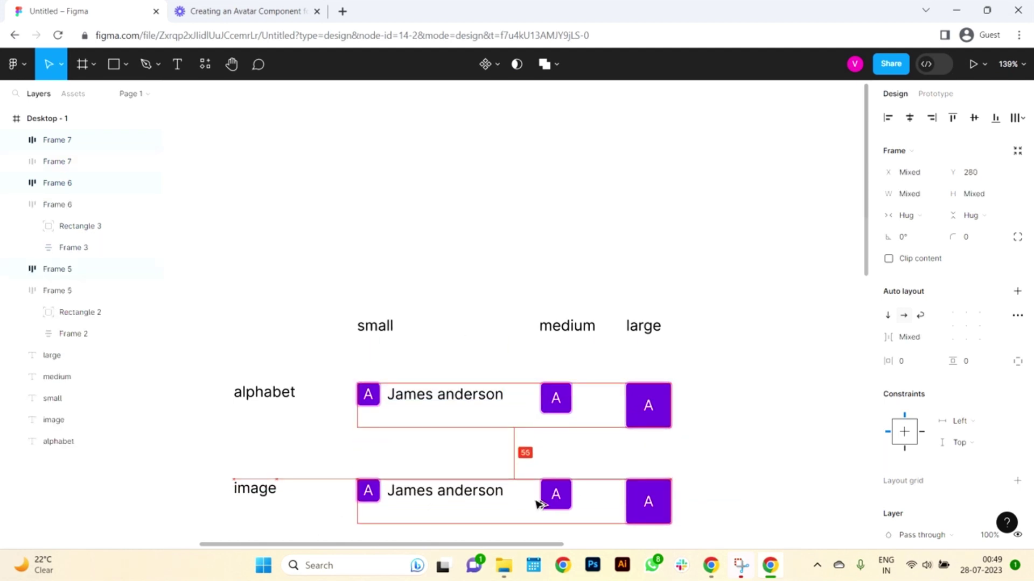
left_click(525, 451)
Delete the letter A from the small, medium and large icons in the image row.
scroll(482, 373, "up", 8)
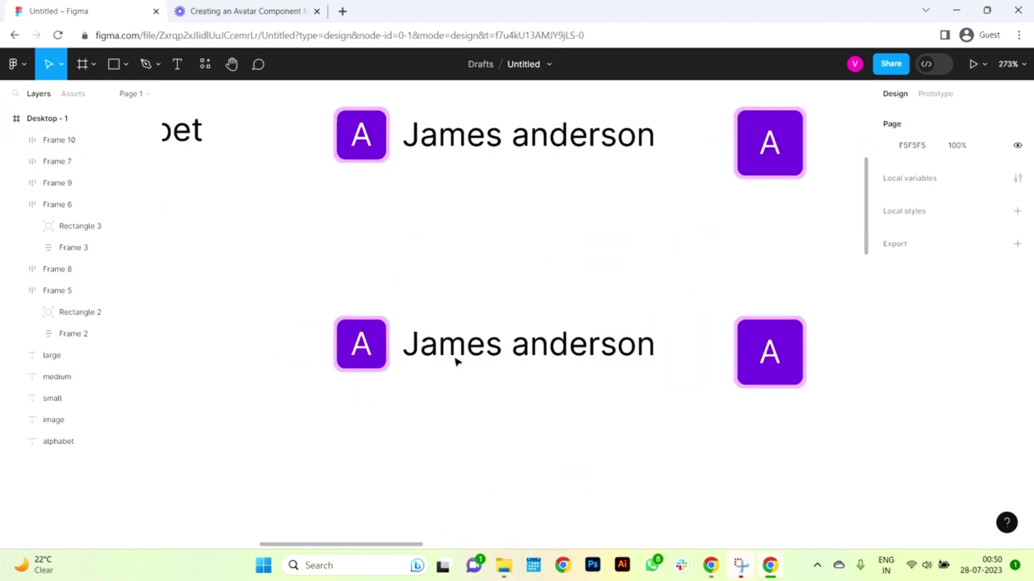
double_click(355, 347)
double_click(350, 348)
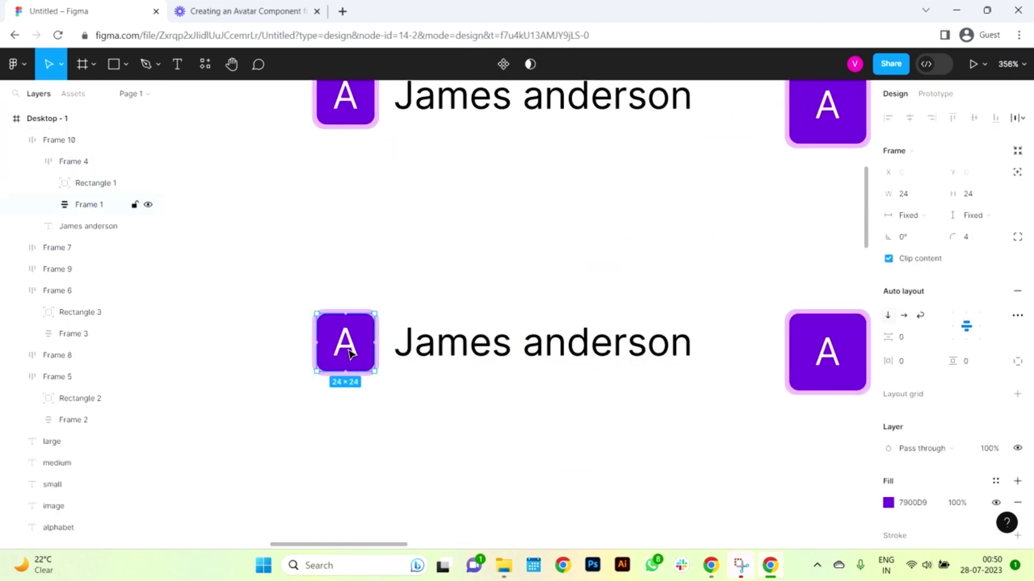
double_click(351, 353)
left_click_drag(351, 353, 832, 359)
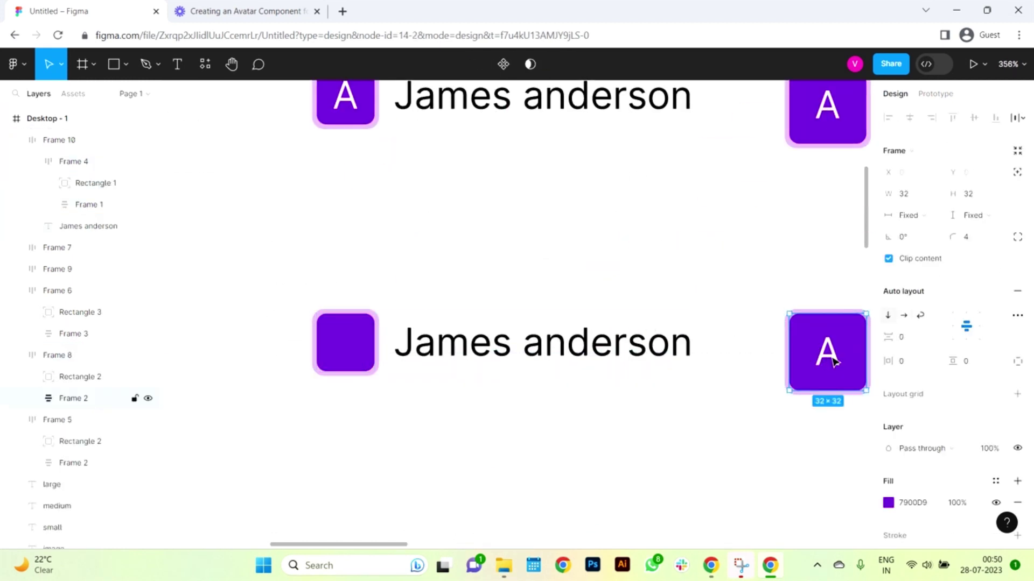
key("Delete")
scroll(713, 453, "right", 8)
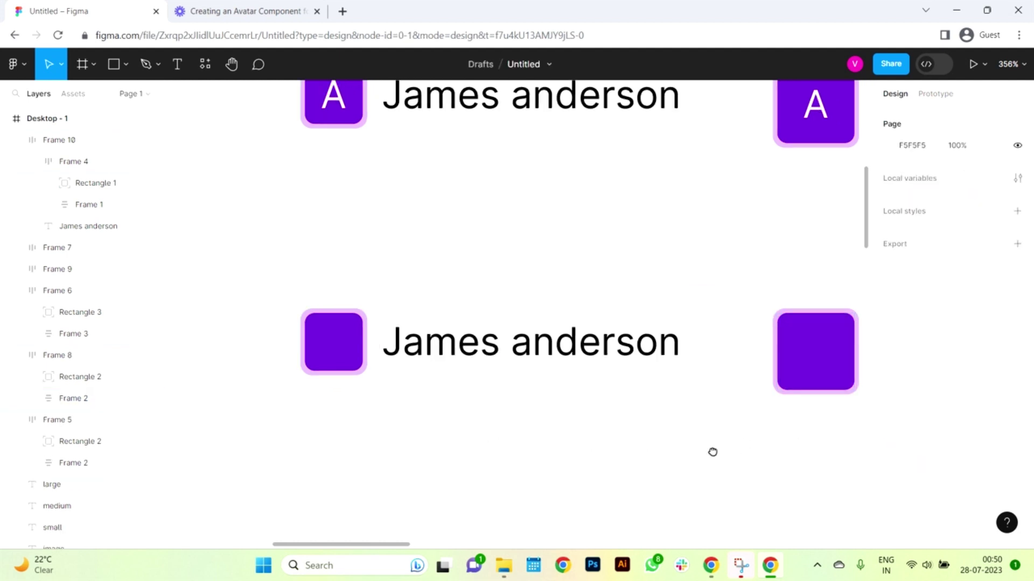
left_click(578, 377)
left_click(577, 371)
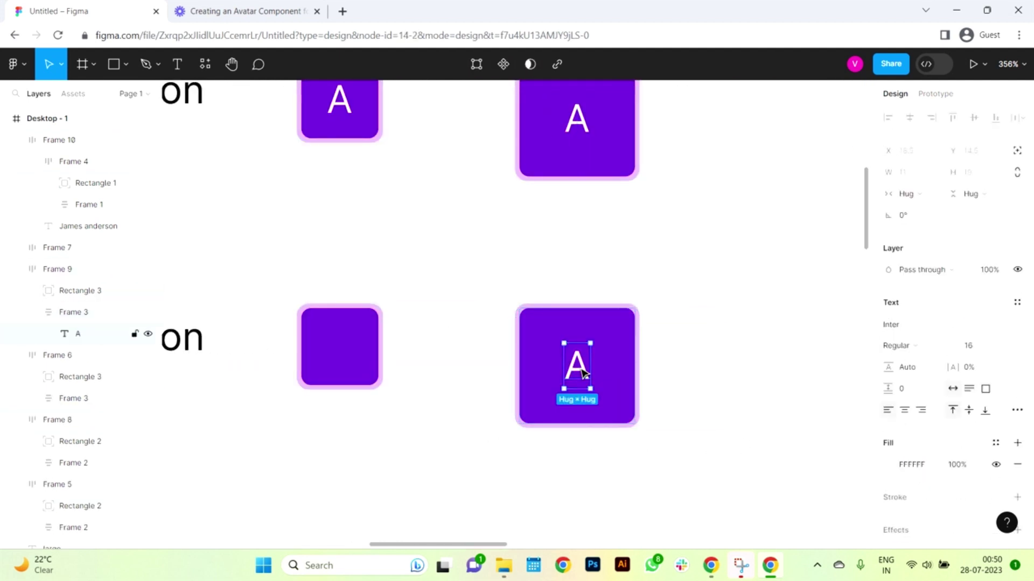
key("Delete")
left_click(596, 381)
Switch the fill of the medium and large image-row icons from solid colour to an image fill.
scroll(592, 377, "down", 3)
left_click(296, 415)
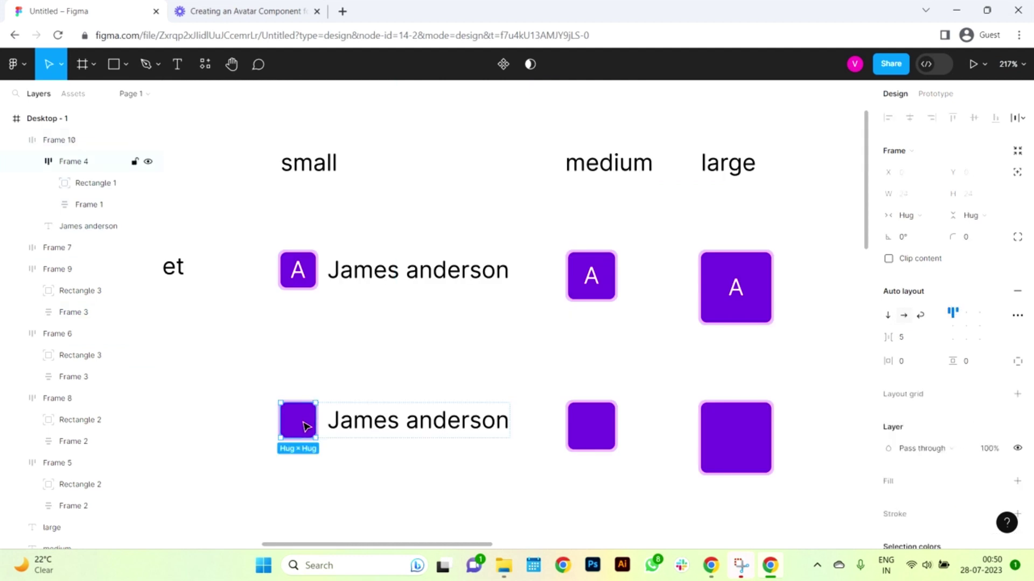
left_click(599, 431, "shift")
left_click(747, 436, "shift")
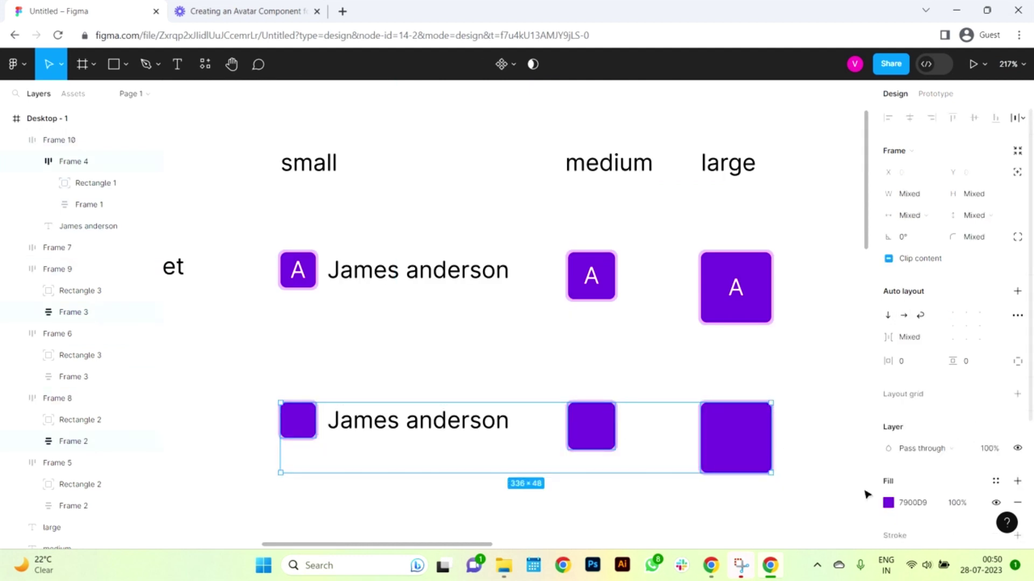
left_click(888, 502)
left_click(761, 188)
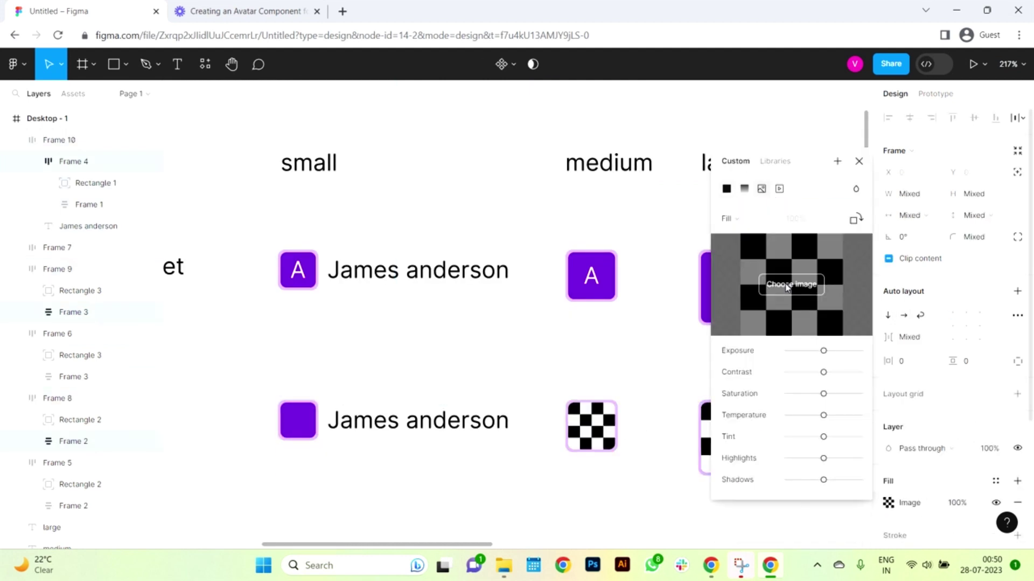
Fill the small image-row icon with the bearded man's portrait photo from the Downloads folder.
left_click(306, 428)
left_click(889, 503)
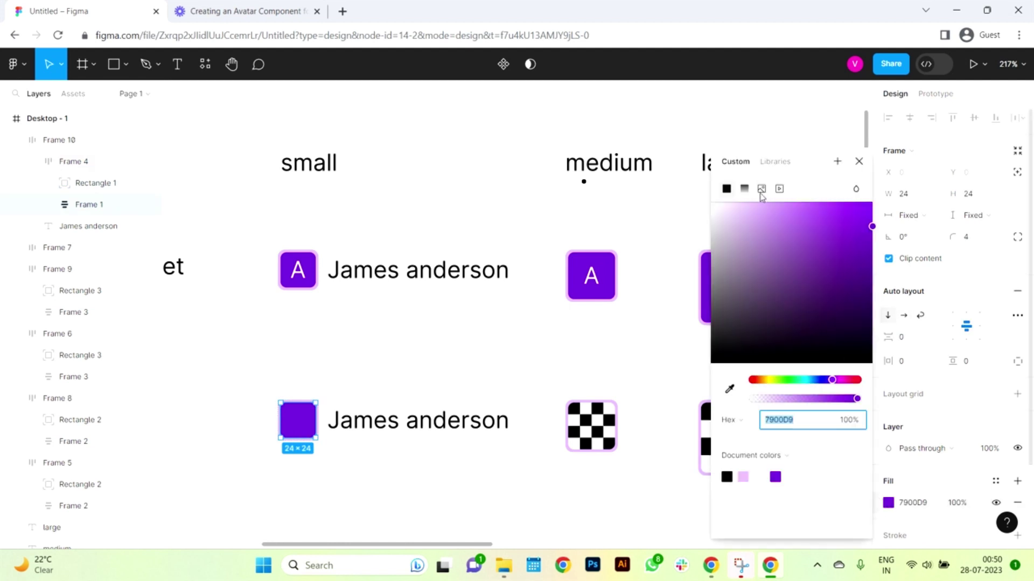
left_click(761, 190)
left_click(788, 283)
left_click(655, 221)
left_click(889, 382)
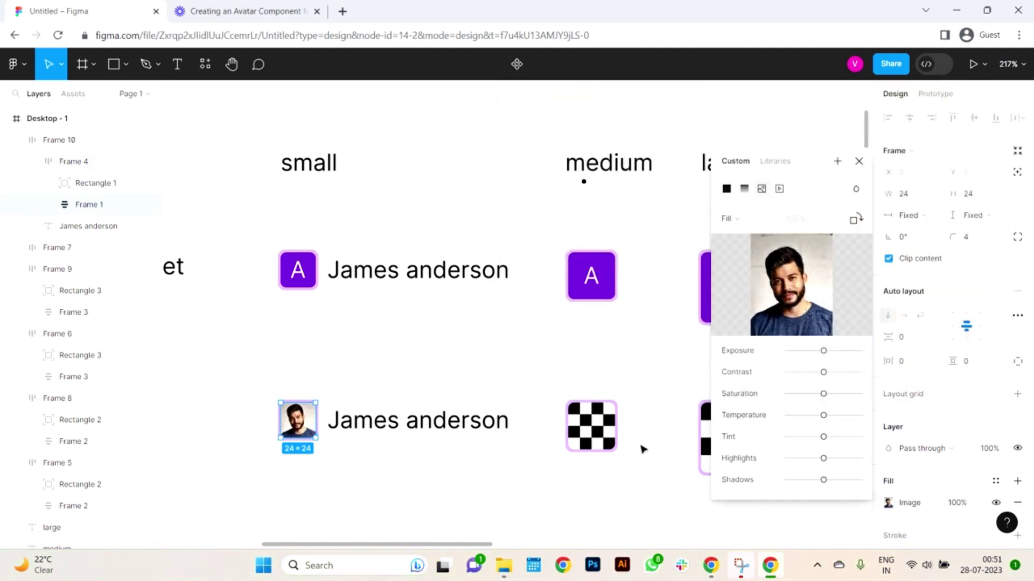
Replace the placeholder fill of the medium and large image-row icons with the bearded man's portrait photo from Downloads.
left_click(607, 436)
left_click(735, 436, "shift")
scroll(959, 323, "down", 2)
left_click(727, 436)
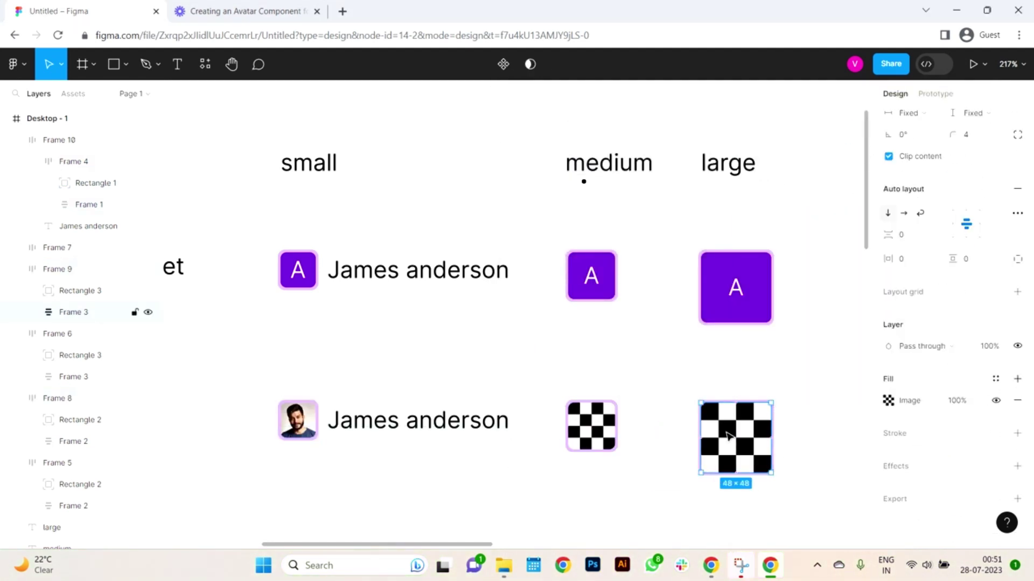
left_click(591, 425, "shift")
left_click(888, 400)
left_click(791, 323)
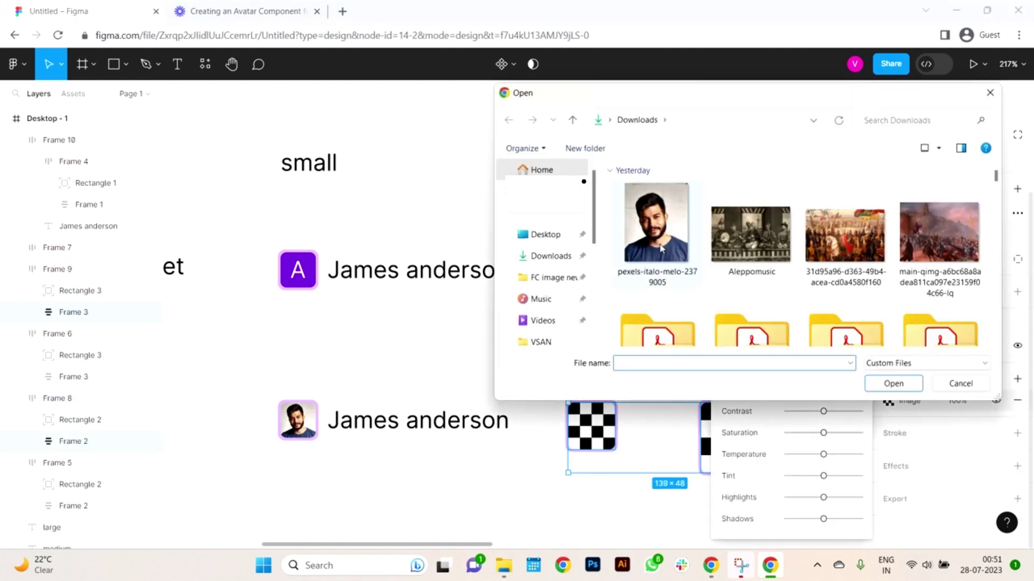
left_click(661, 248)
left_click(893, 384)
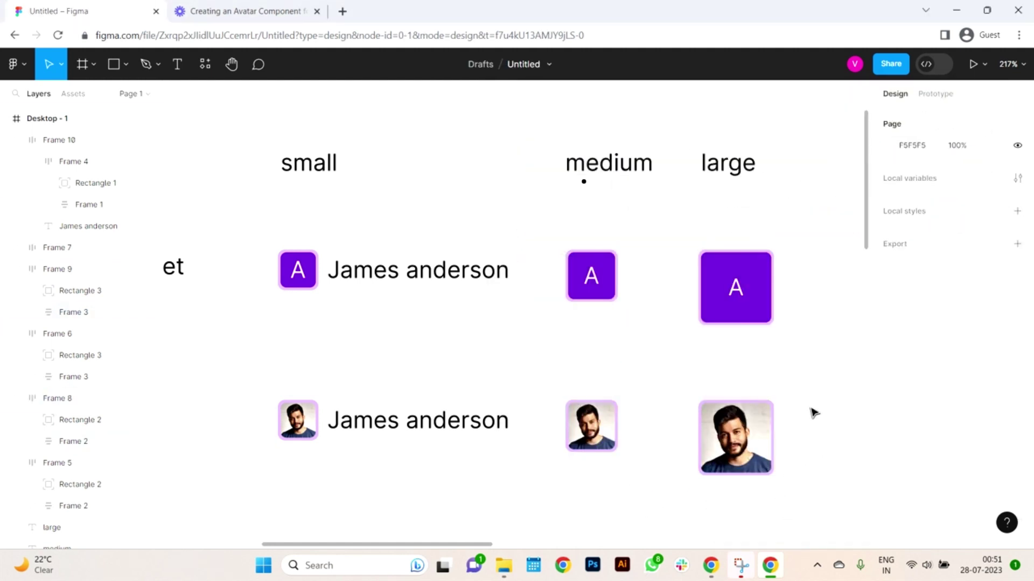
Turn all six avatars into individual components and combine them as variants of one component set.
scroll(813, 413, "down", 5)
scroll(809, 413, "up", 3)
scroll(798, 397, "right", 2)
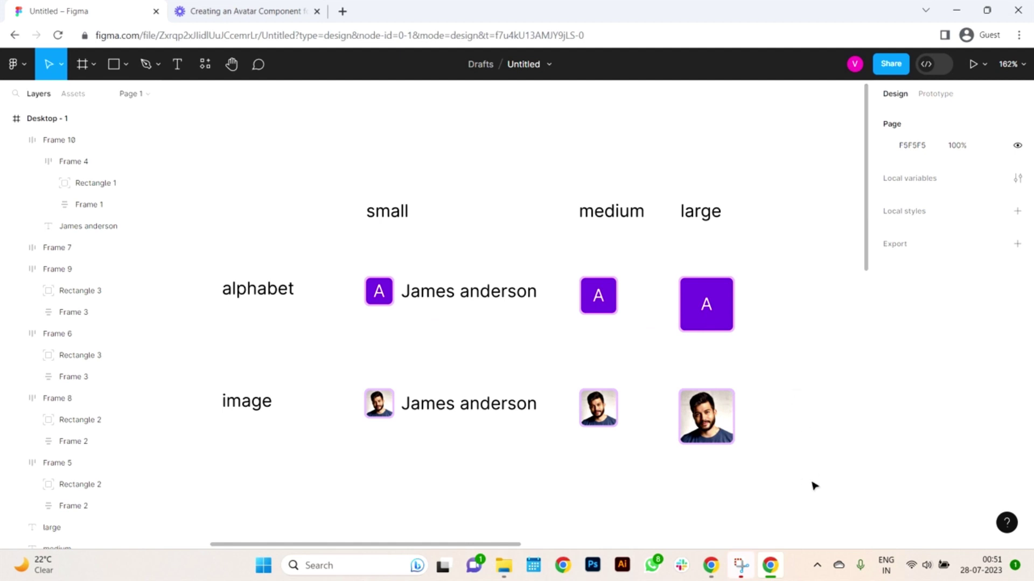
left_click_drag(807, 483, 362, 252)
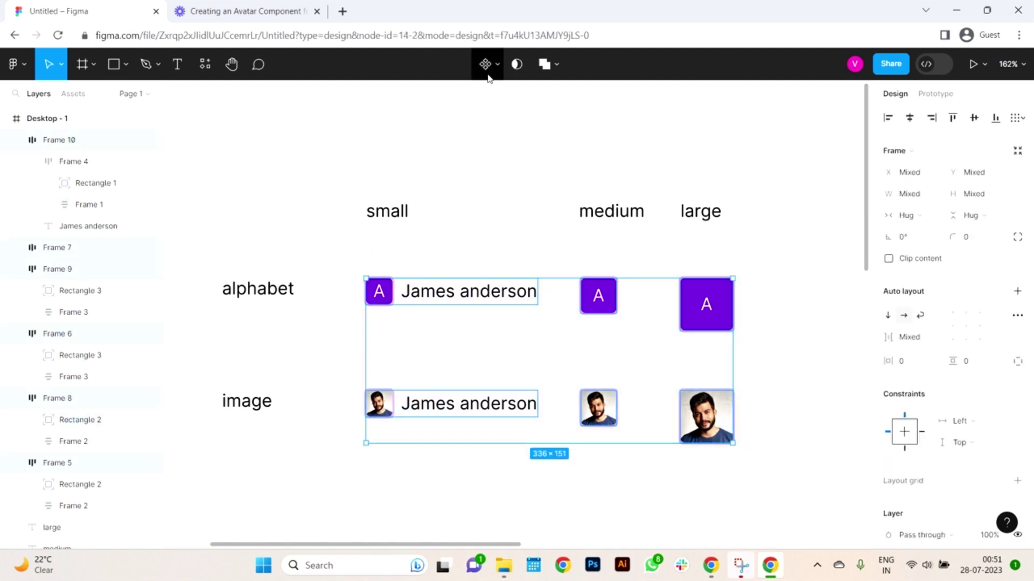
left_click(771, 392)
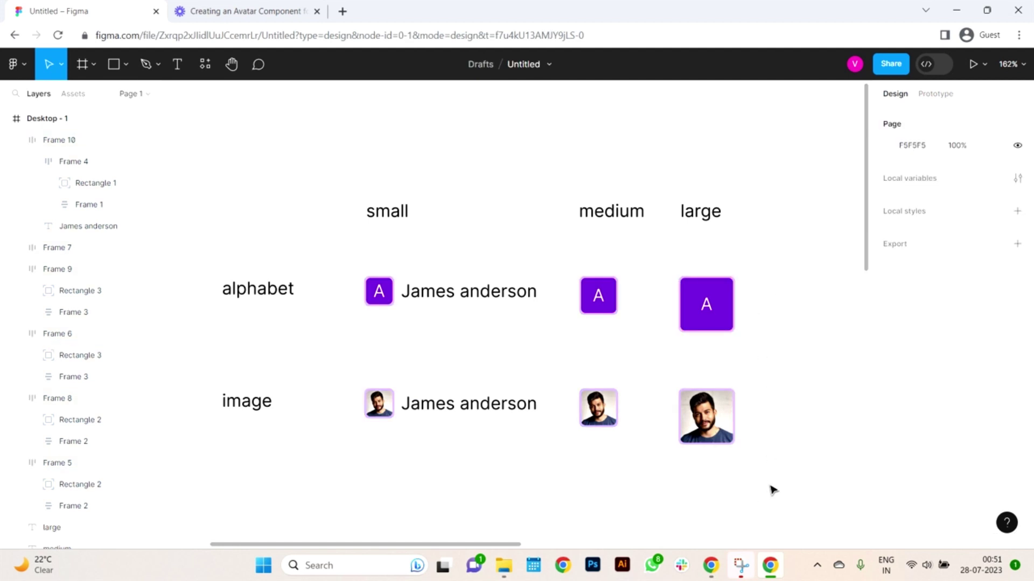
left_click_drag(772, 490, 360, 265)
left_click(497, 64)
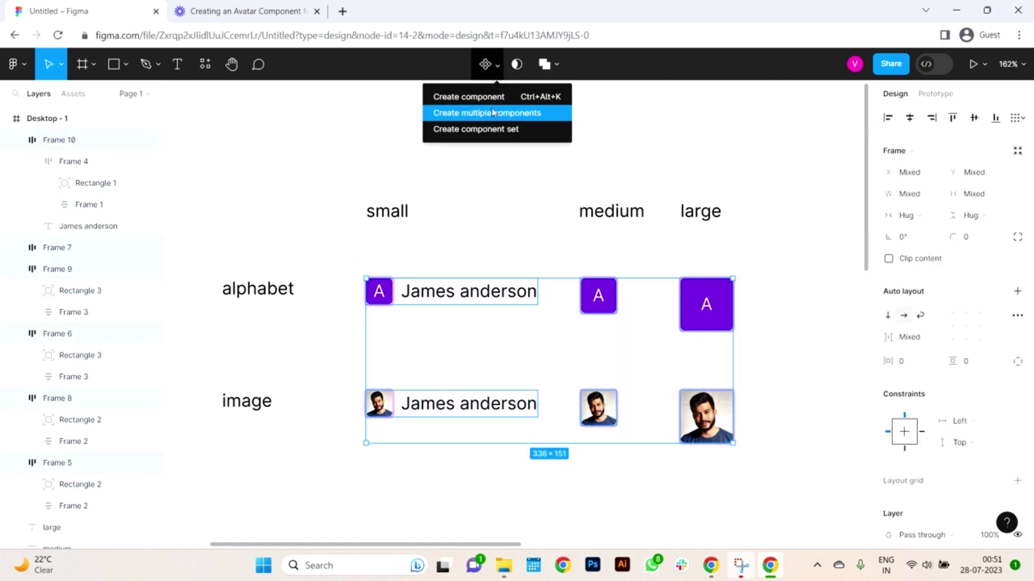
left_click(492, 113)
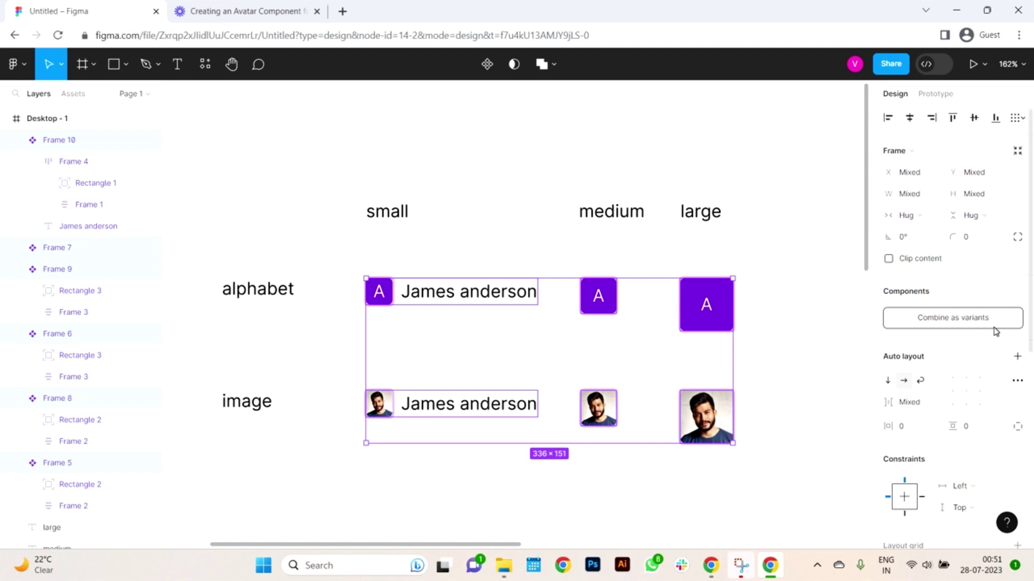
left_click(951, 325)
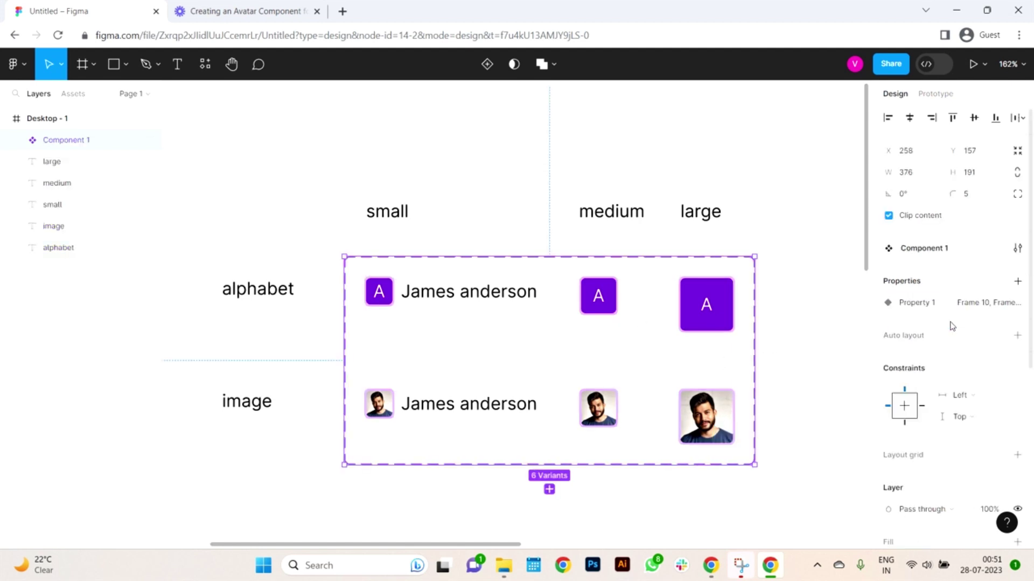
Rename the component set "avatar" and its variant property "type".
left_click(958, 252)
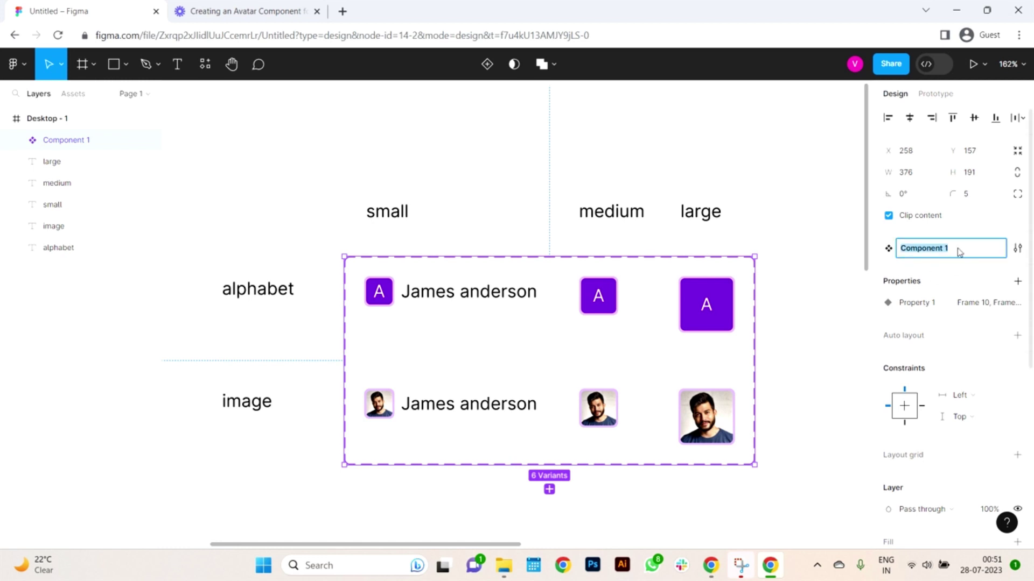
type("avatar")
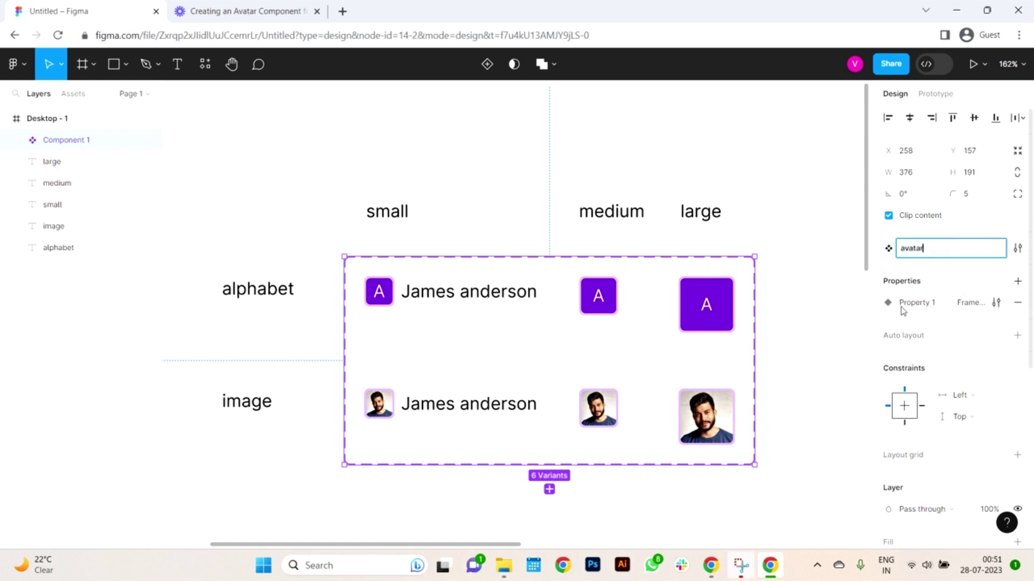
double_click(916, 303)
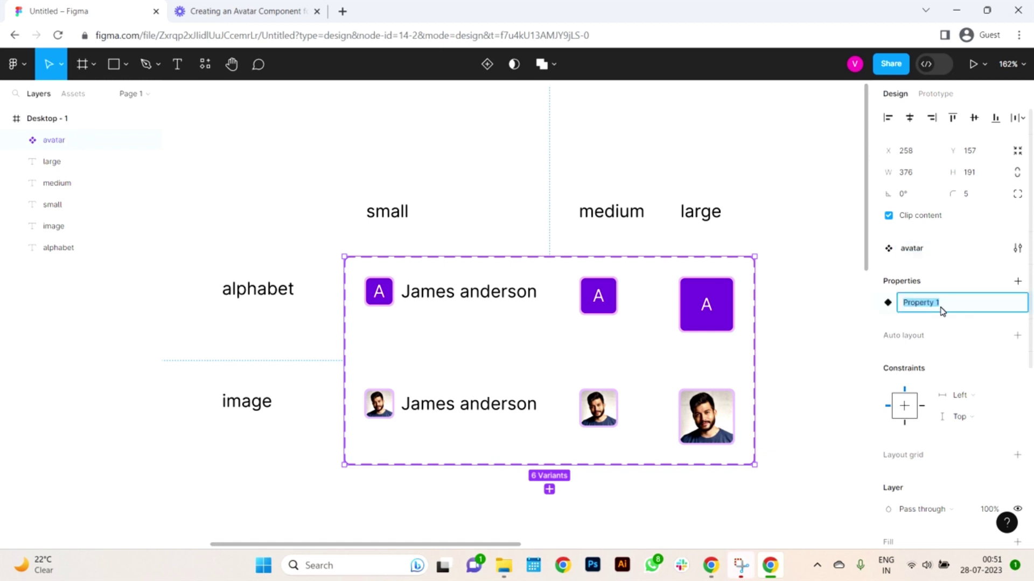
type("type")
Add a second variant property named "size" to the avatar component set, keeping the value Default.
left_click(1016, 285)
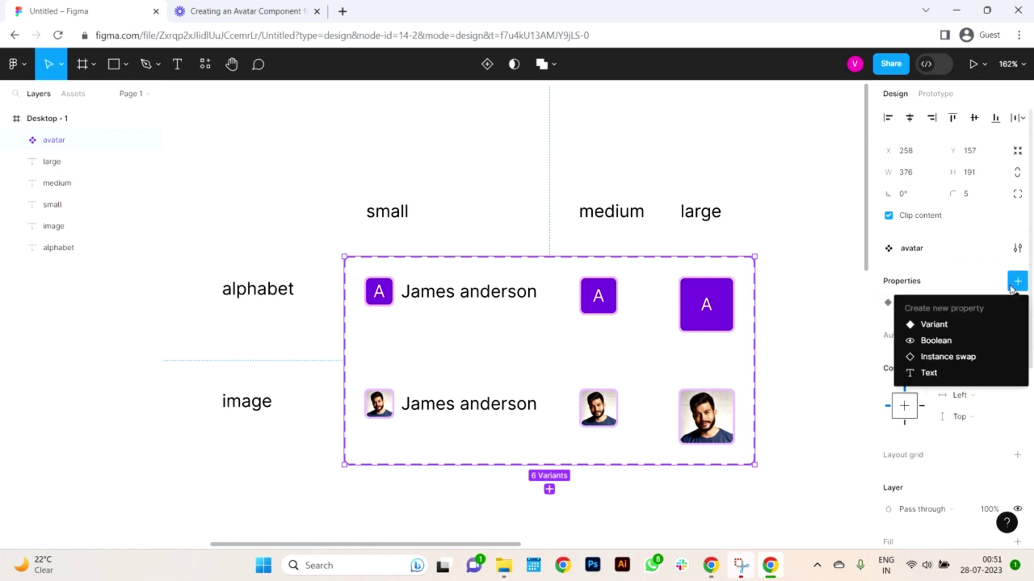
left_click(927, 325)
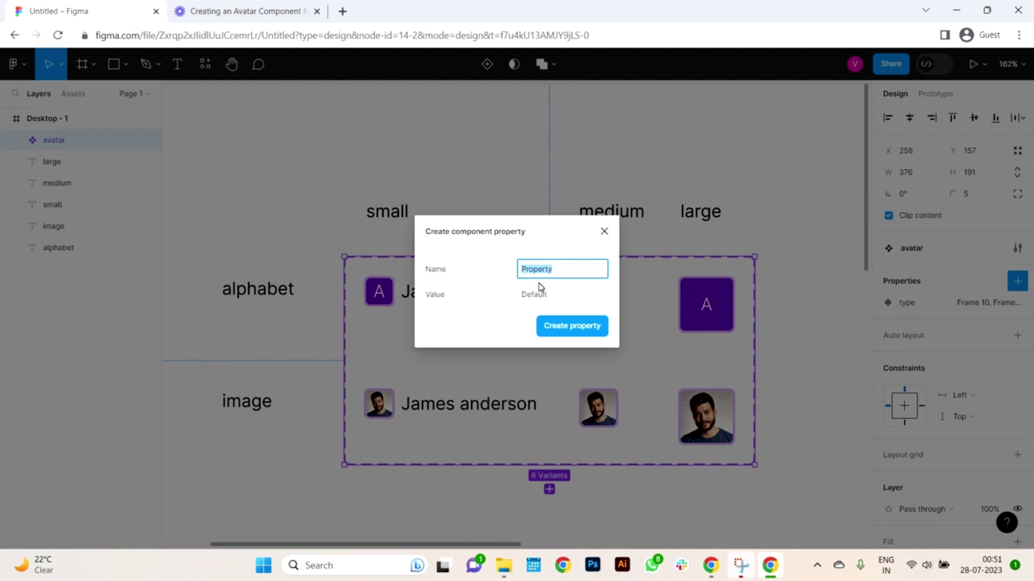
type("size")
key("Return")
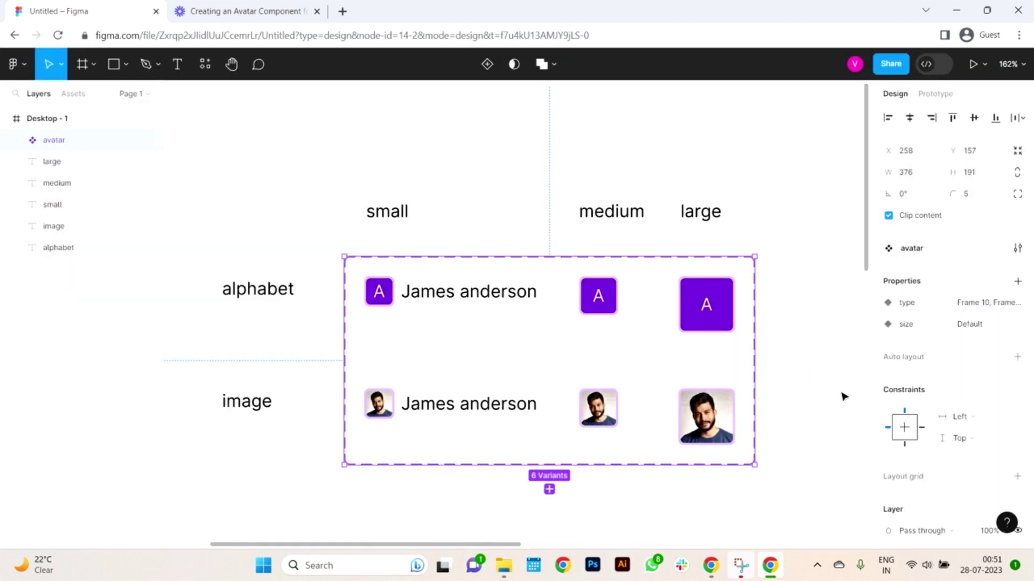
Set the type property of the three alphabet-row variants to "alphabet".
left_click(813, 351)
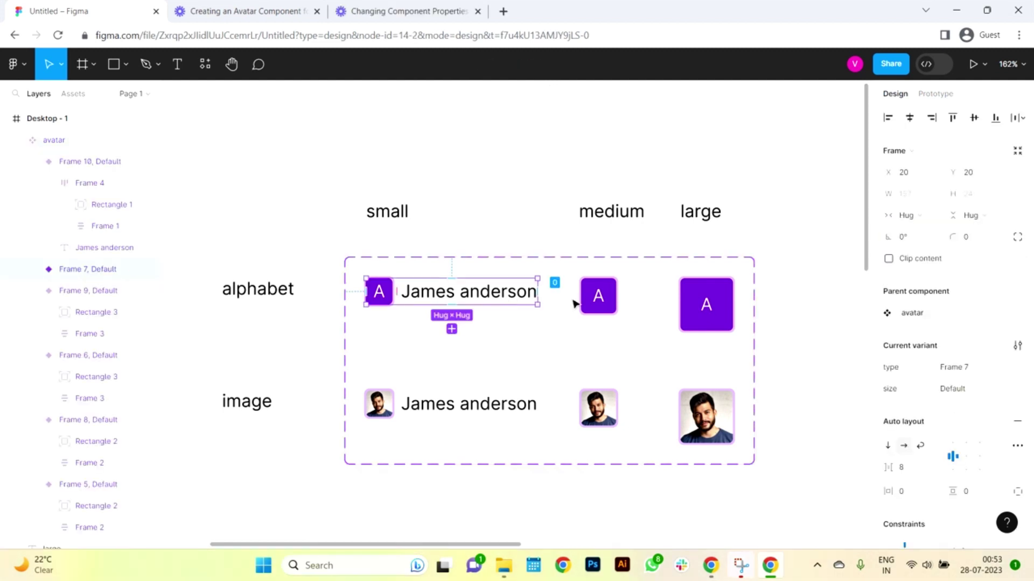
left_click(597, 297, "shift")
left_click(704, 303, "shift")
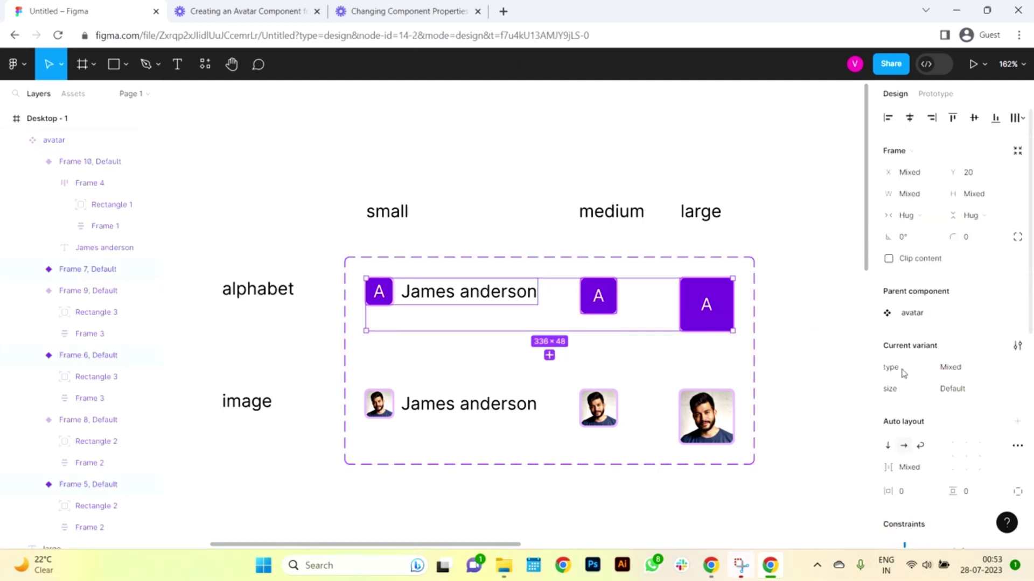
left_click(971, 372)
type("a")
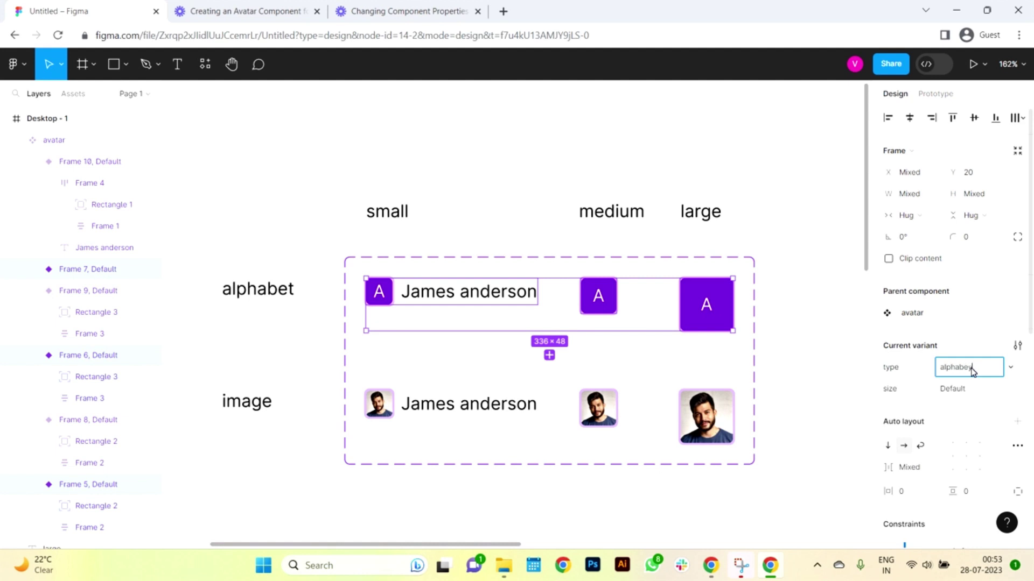
type("lphabet")
key("Return")
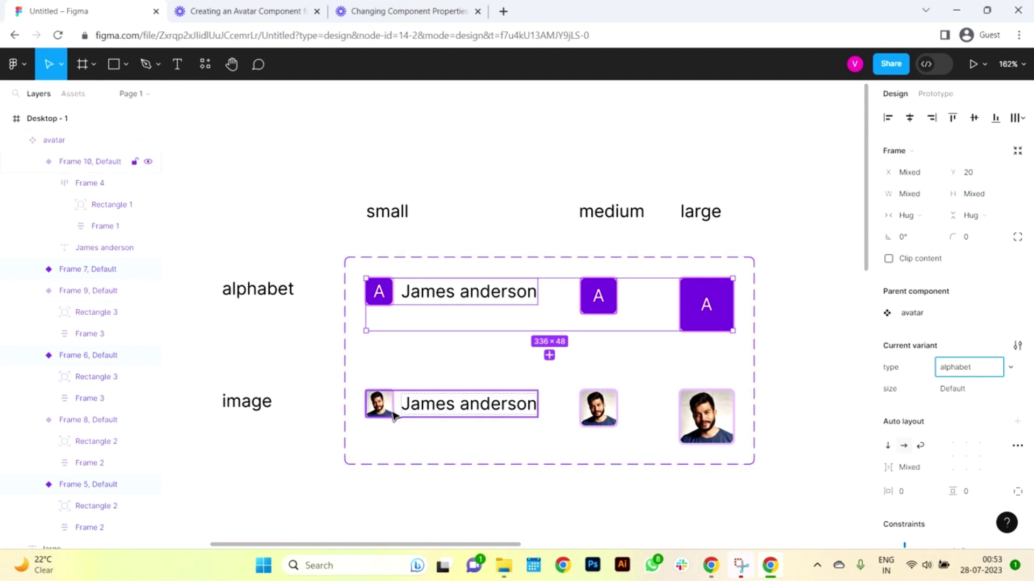
Set the type property of the three image-row variants to "image".
left_click(377, 404)
left_click(598, 408, "shift")
left_click(698, 420, "shift")
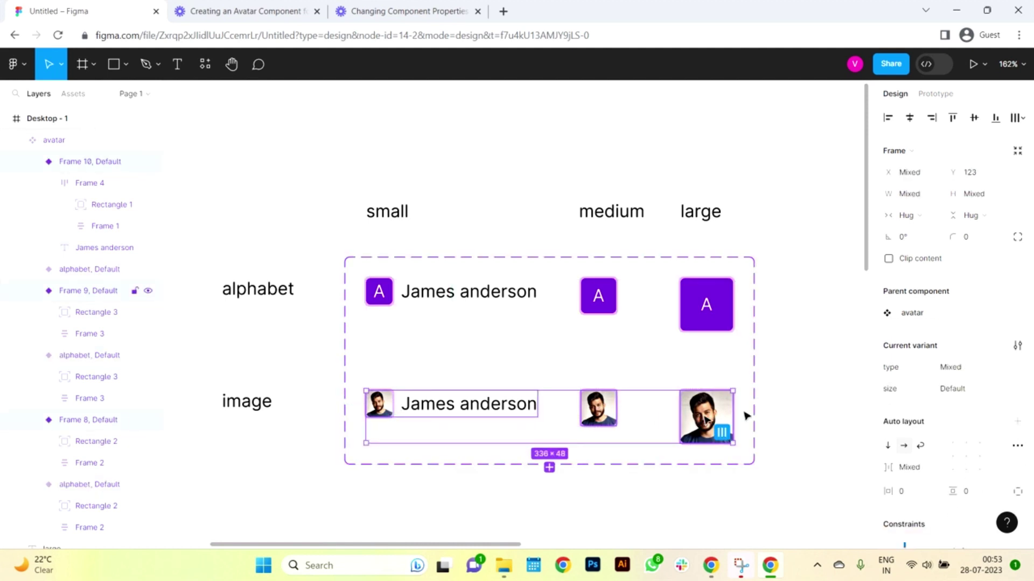
left_click(973, 368)
type("image")
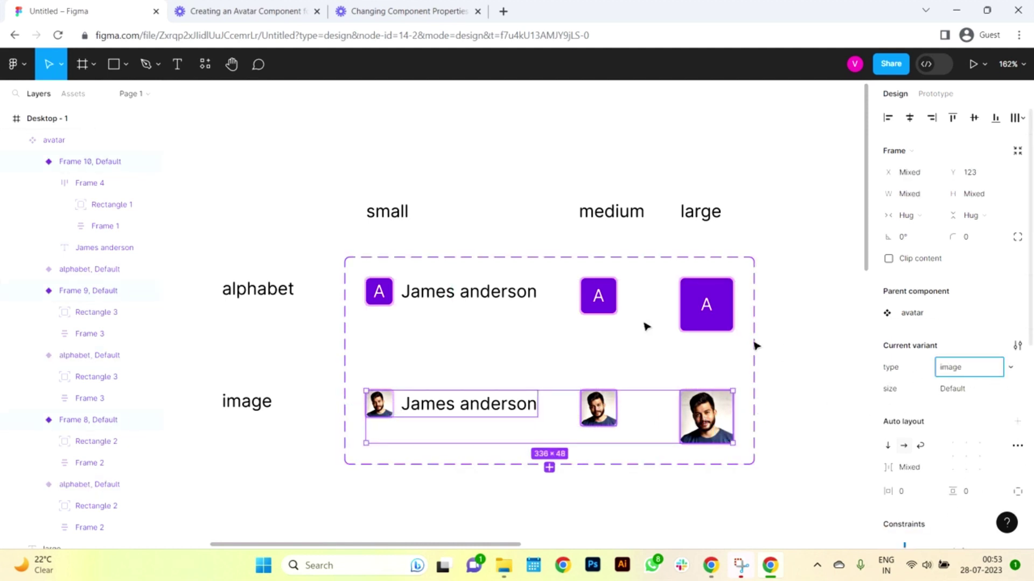
Set the size property of both variants in the small column to "small".
left_click(445, 298)
double_click(445, 298)
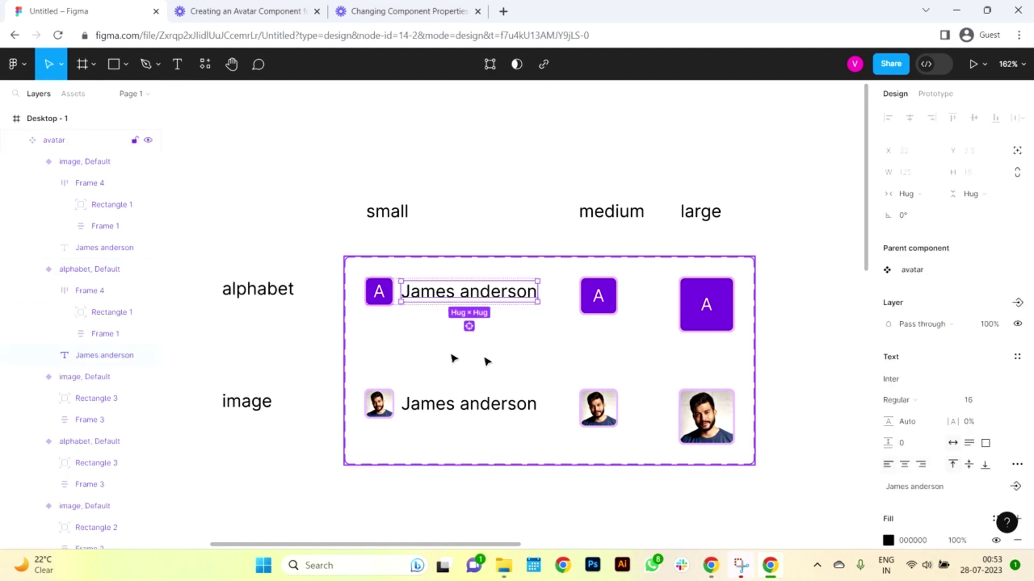
left_click(801, 298)
left_click(380, 294)
left_click(398, 399, "shift")
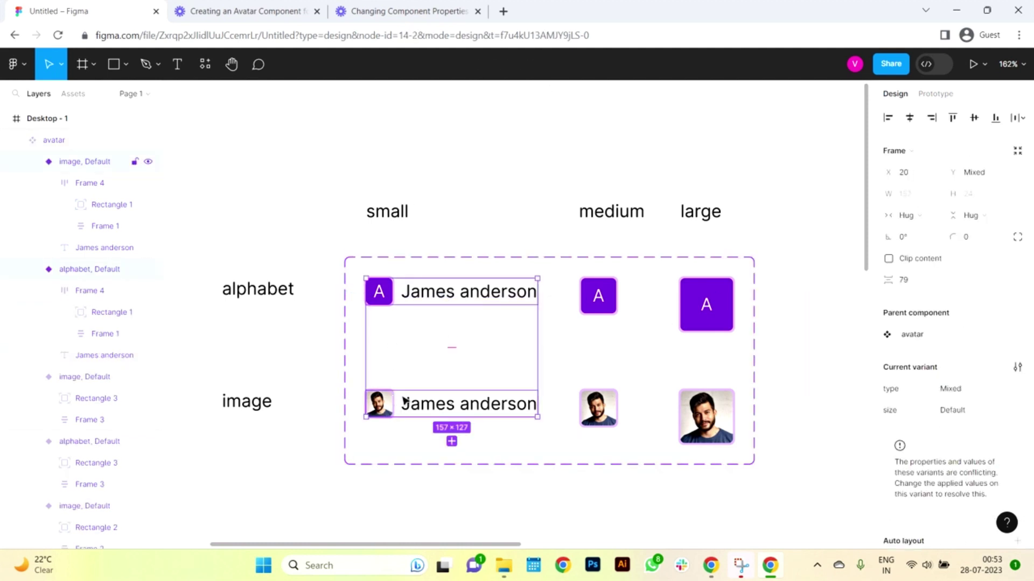
left_click(982, 412)
type("sma")
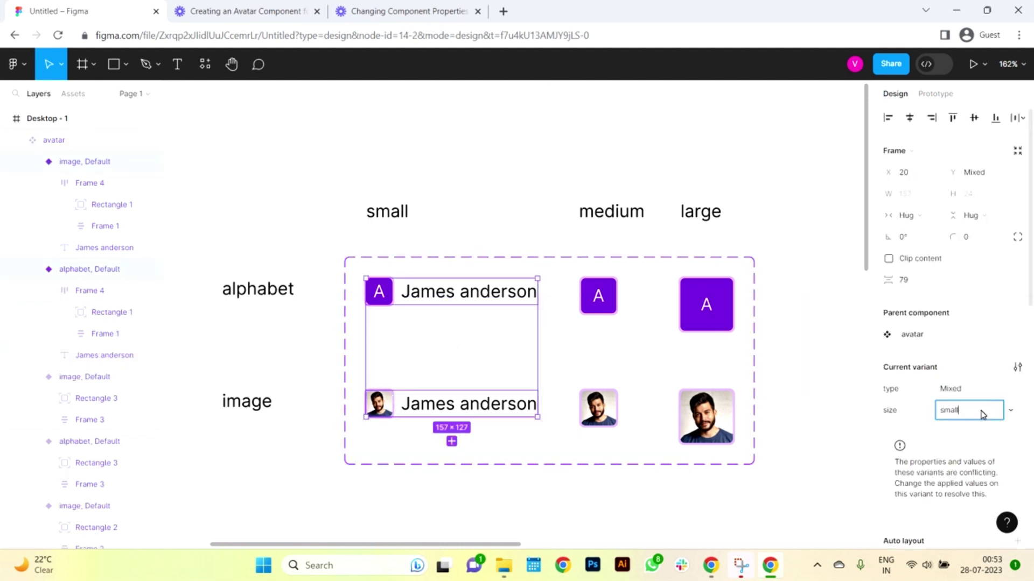
type("ll")
Set the size property of both variants in the medium column to "medium".
left_click(598, 296)
left_click(608, 408, "shift")
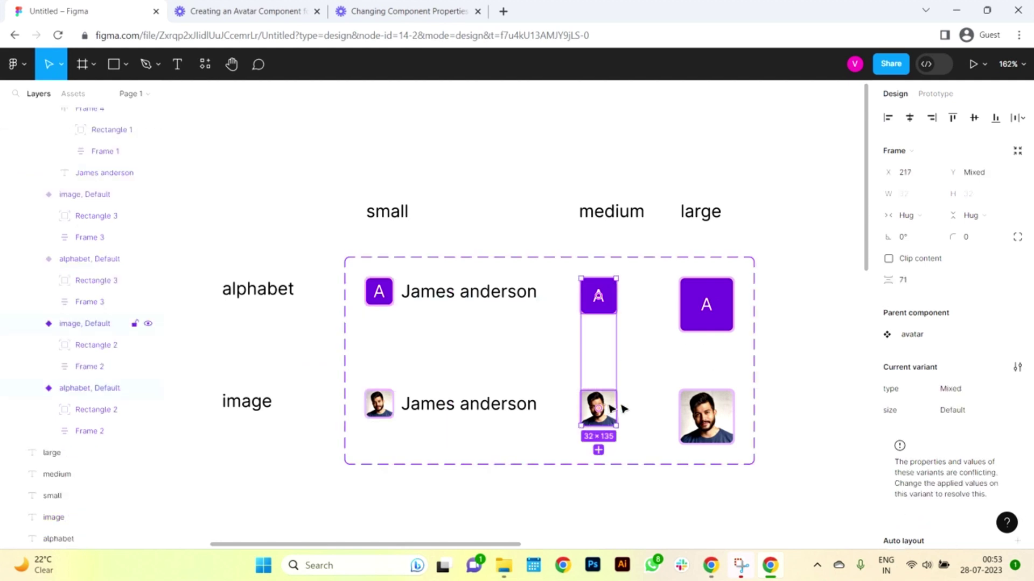
left_click(976, 411)
type("mediu")
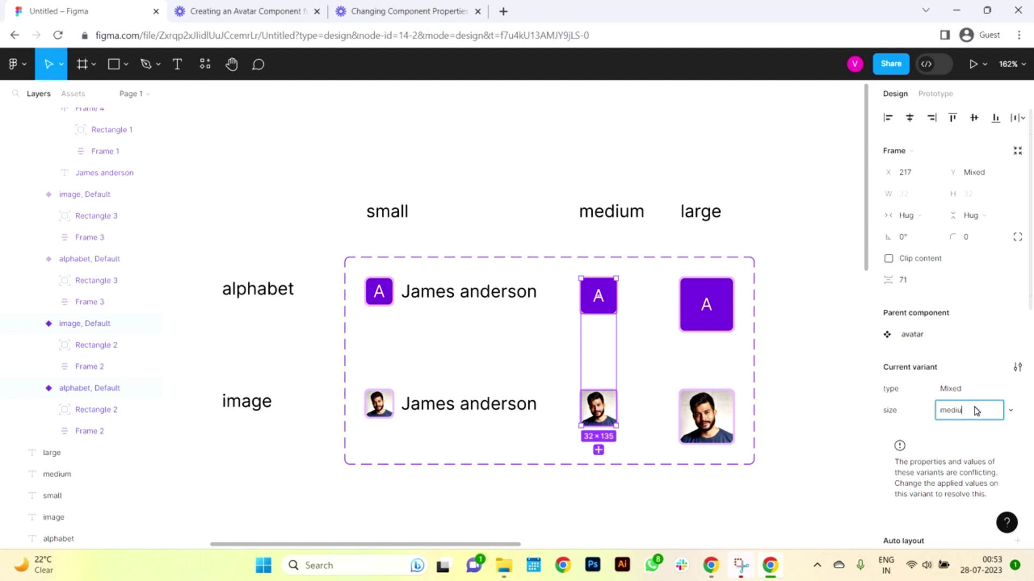
type("m")
Set the size property of both variants in the large column to "large".
left_click(721, 316)
left_click(720, 409, "shift")
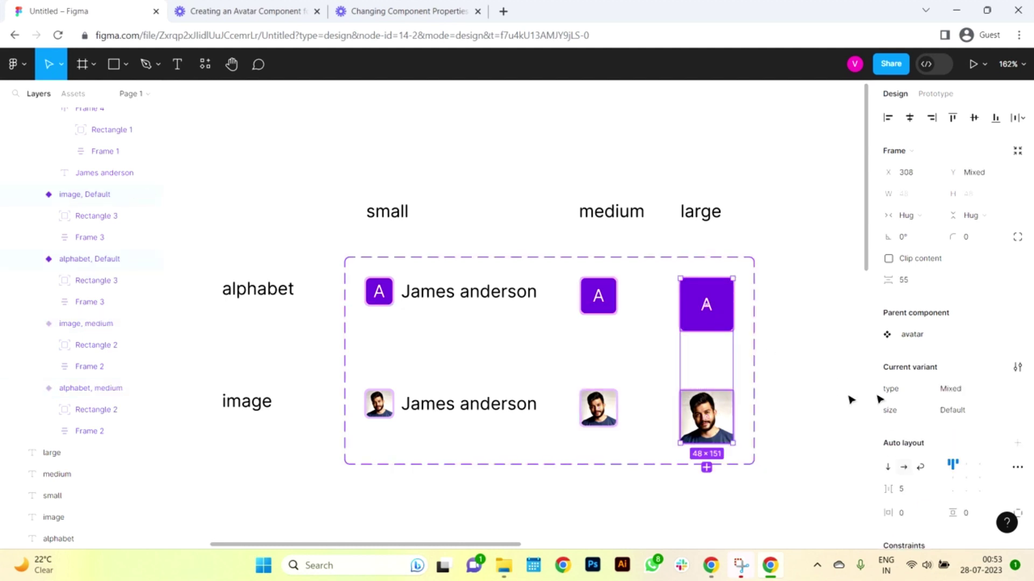
left_click(988, 411)
type("lar")
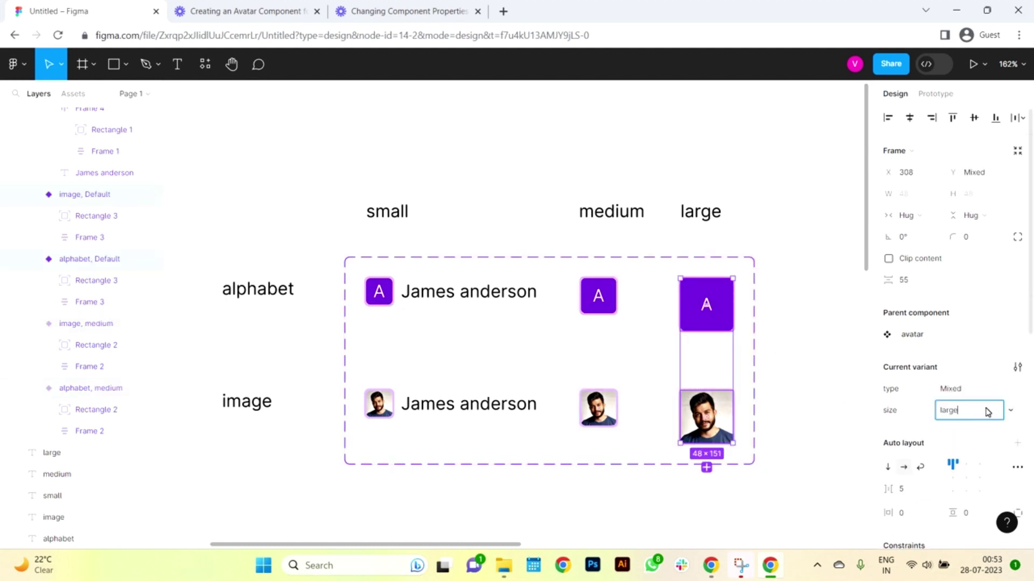
type("ge")
left_click(797, 388)
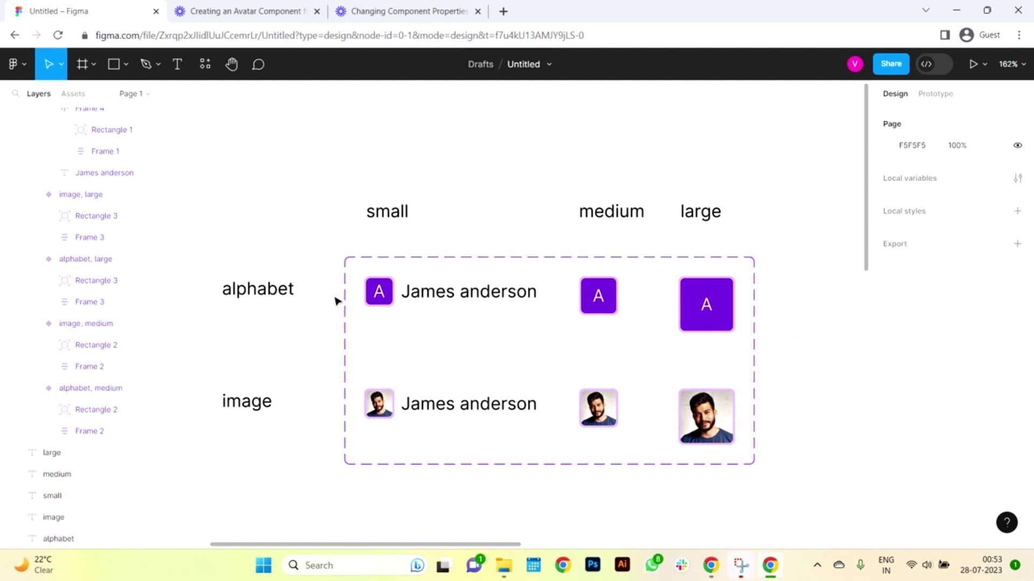
Create a layer visibility property named "hover state" with value False for the light purple background rectangles of both small variants.
scroll(404, 302, "up", 5)
scroll(346, 328, "up", 5)
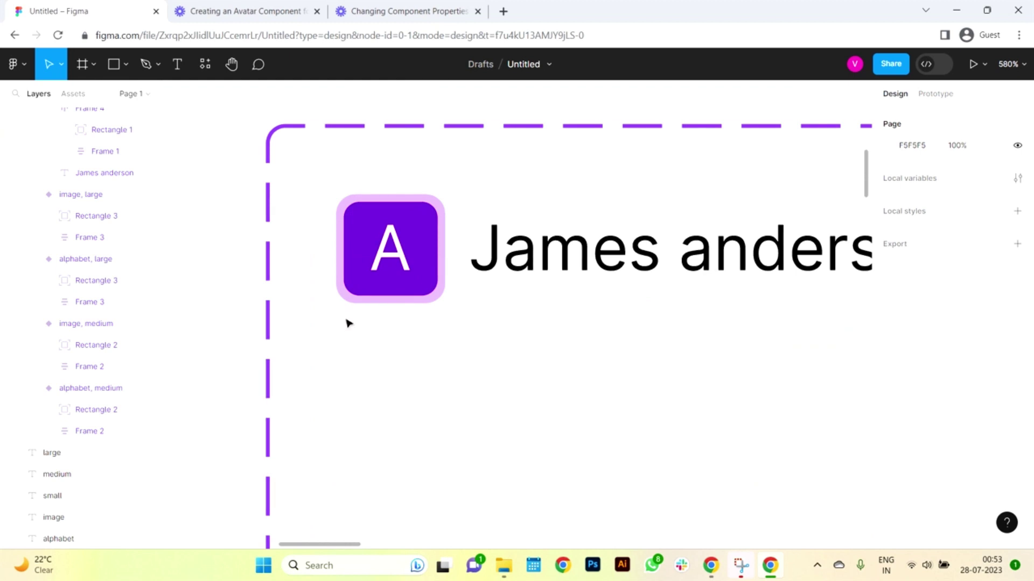
scroll(342, 202, "up", 3)
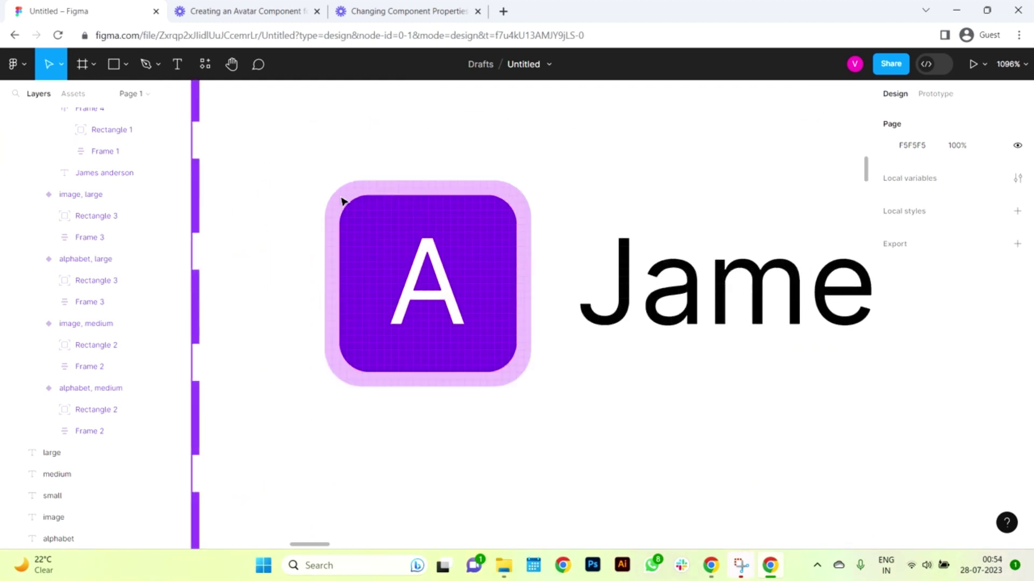
left_click(340, 202)
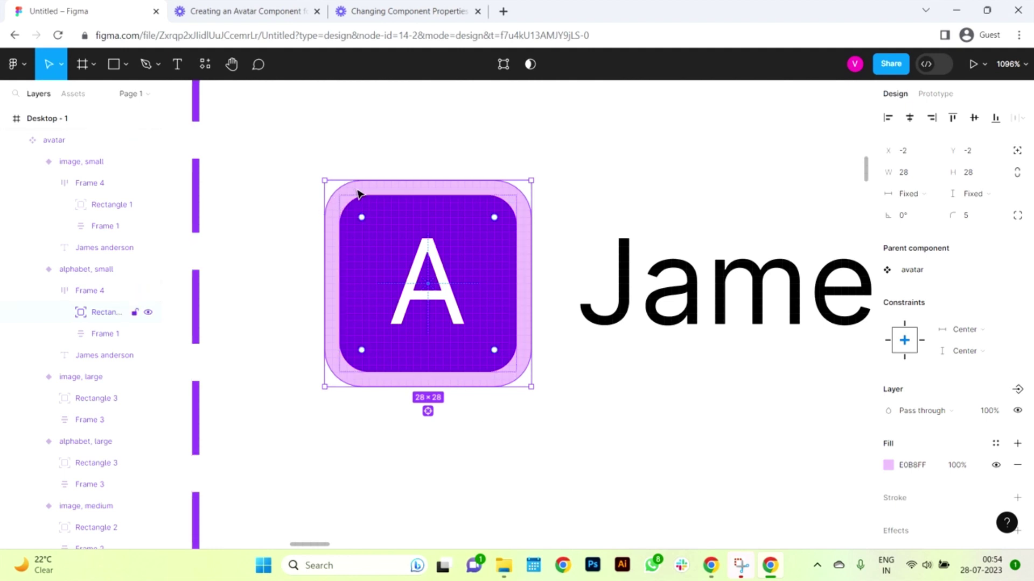
left_click(427, 411)
scroll(560, 418, "down", 10)
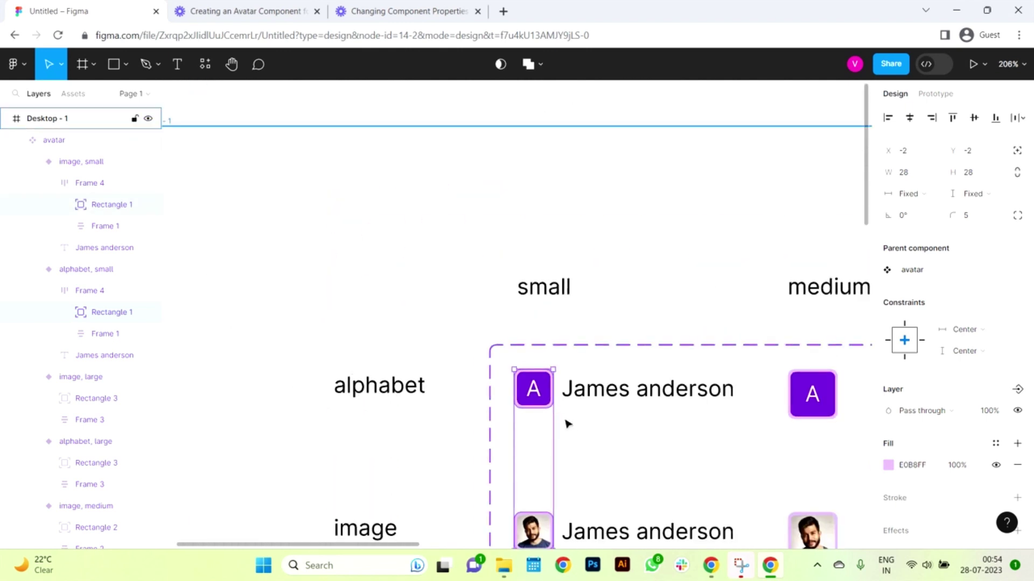
left_click(1019, 392)
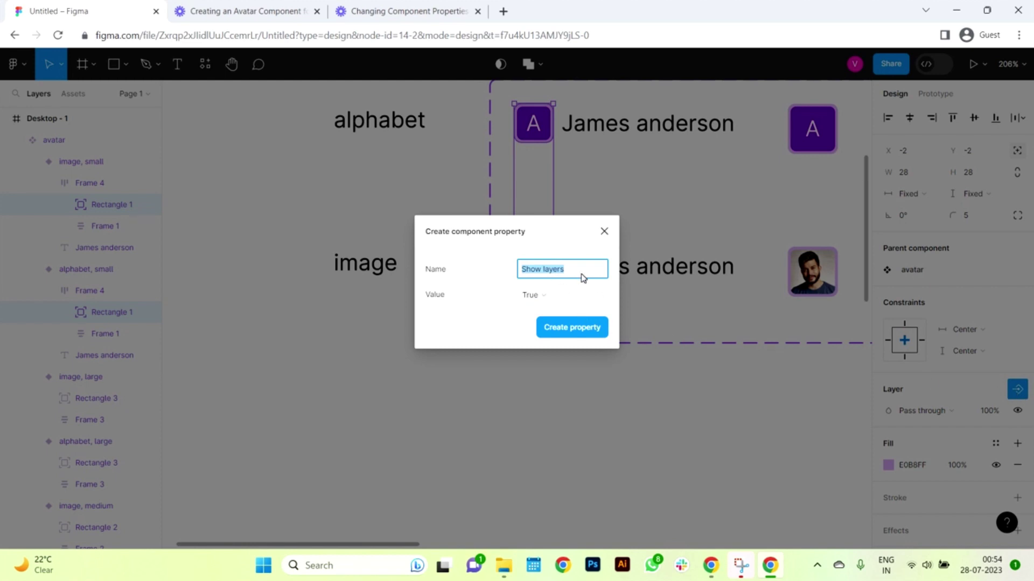
type("hover state")
left_click(548, 298)
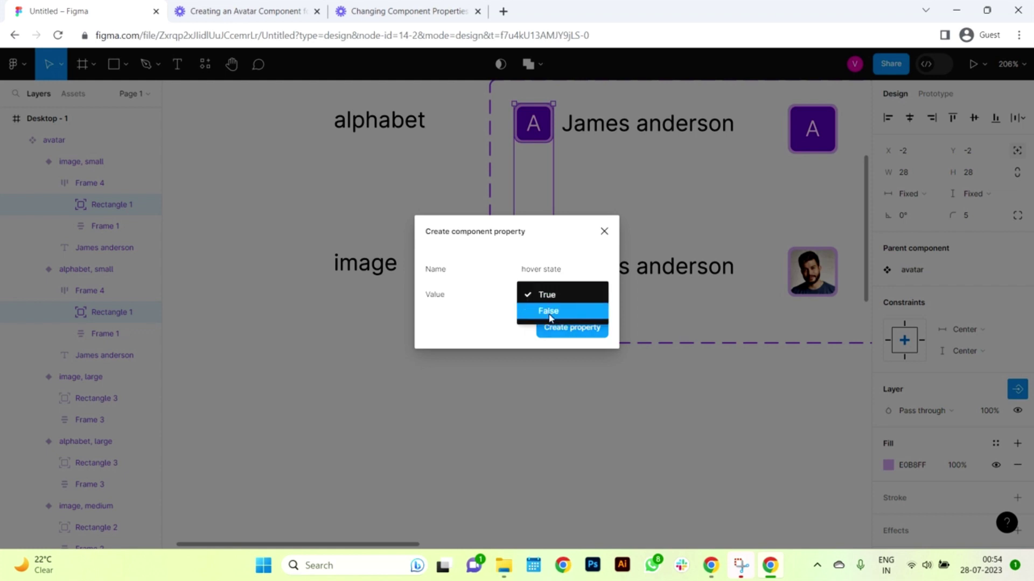
left_click(550, 312)
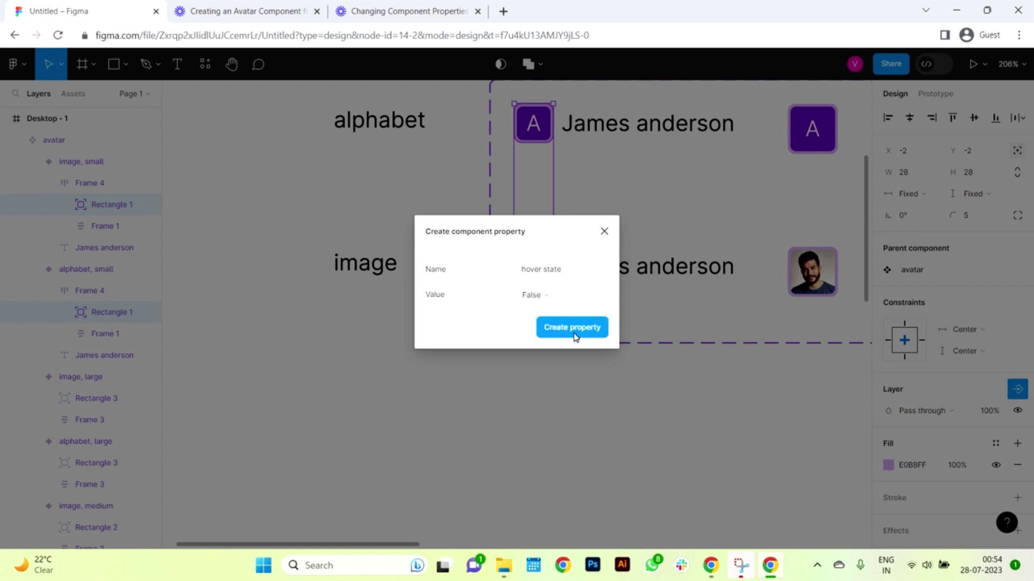
left_click(574, 328)
left_click(641, 374)
Apply the existing hover state property to the light purple background rectangles of both medium variants.
left_click_drag(641, 373, 438, 363)
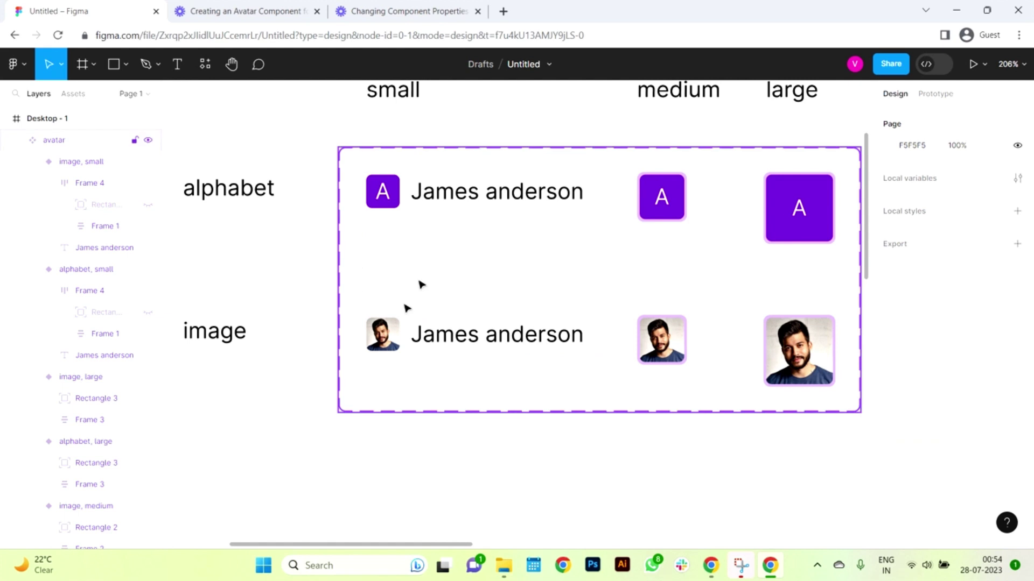
left_click_drag(657, 237, 459, 277)
scroll(468, 273, "up", 5)
scroll(474, 253, "up", 3)
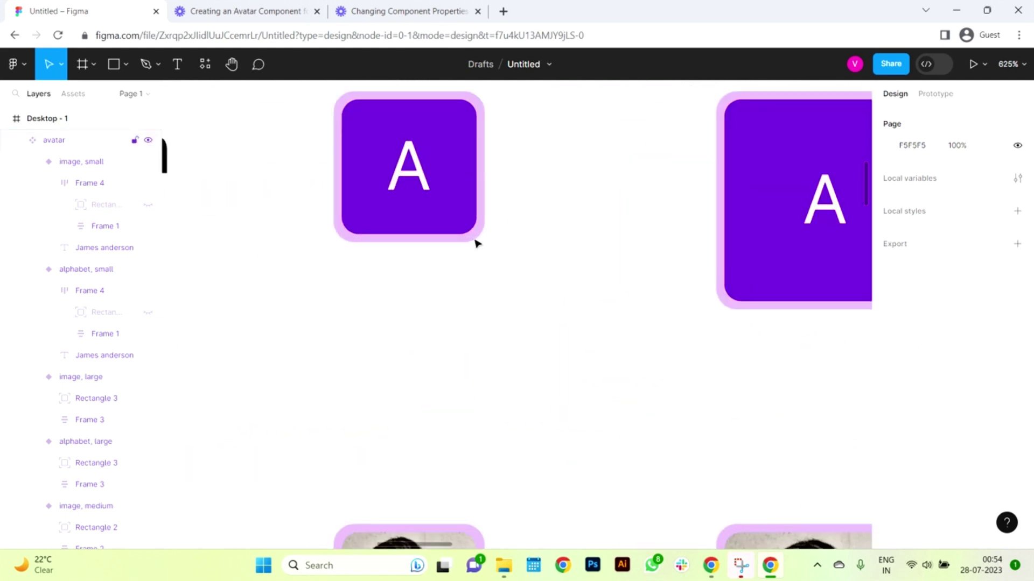
left_click(476, 241)
scroll(462, 243, "up", 5)
left_click(462, 240)
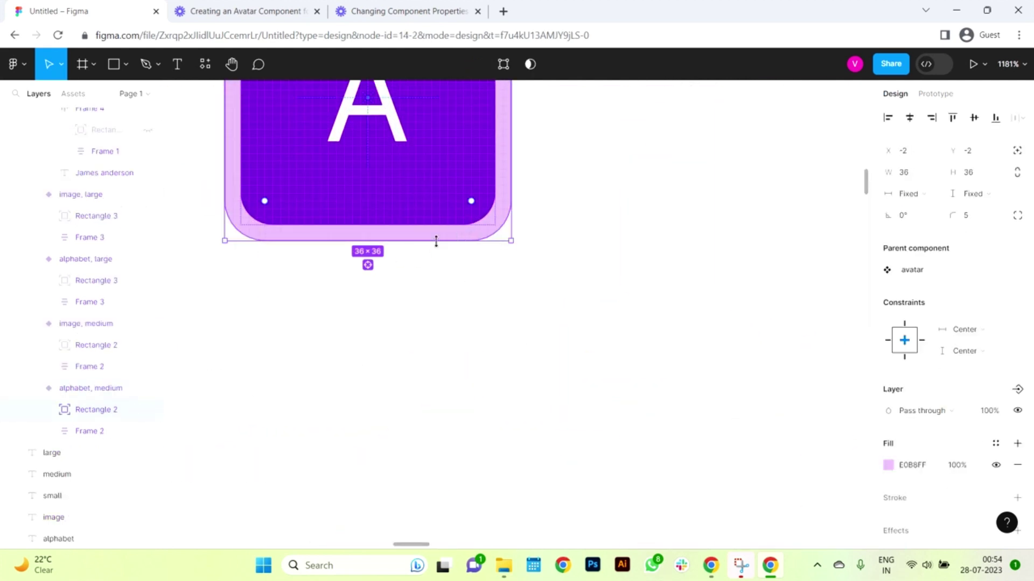
key("ctrl+alt+a")
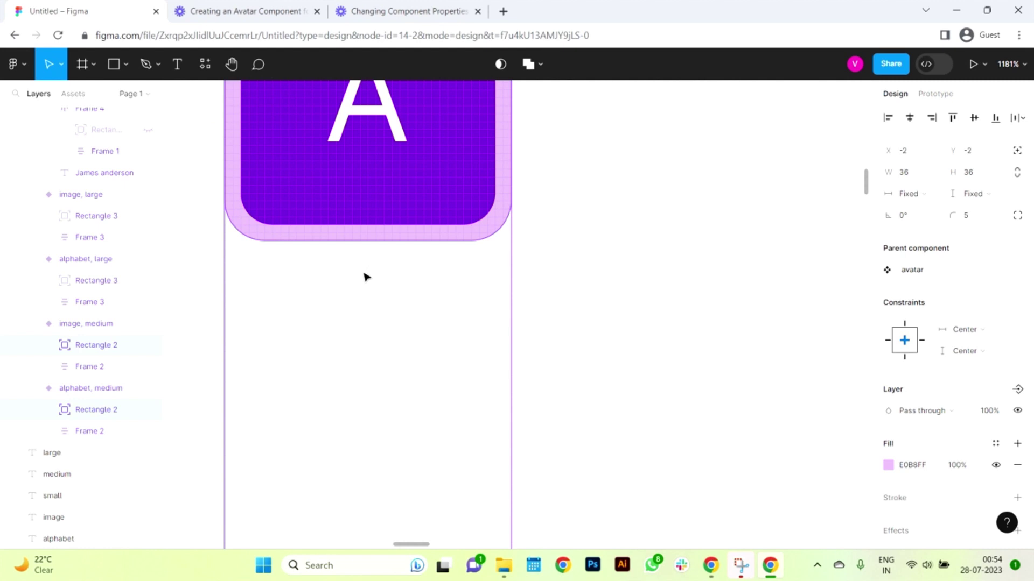
left_click(1017, 390)
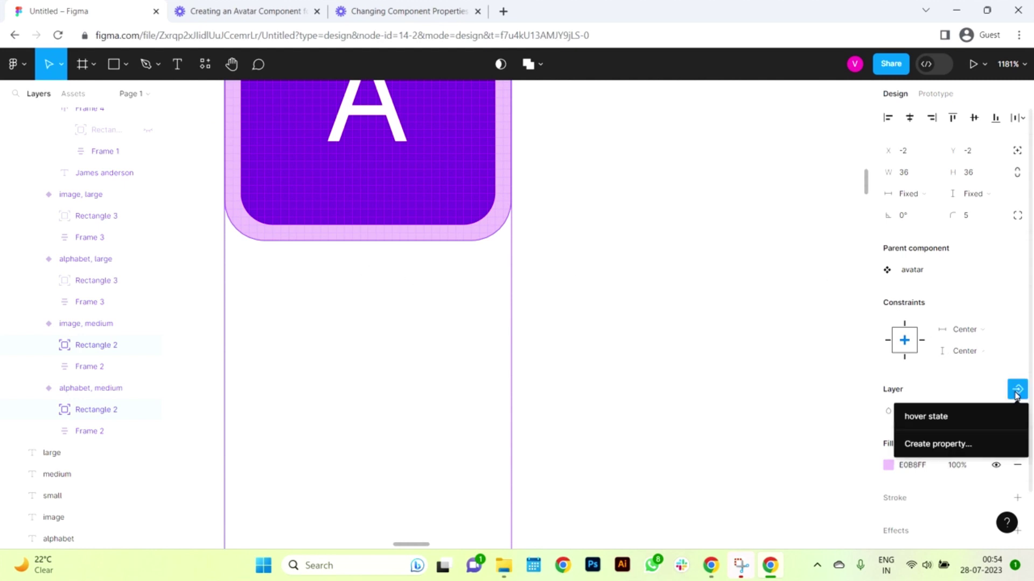
left_click(922, 422)
scroll(612, 339, "down", 3)
Apply the existing hover state property to the light purple background rectangles of both large variants.
scroll(577, 353, "right", 5)
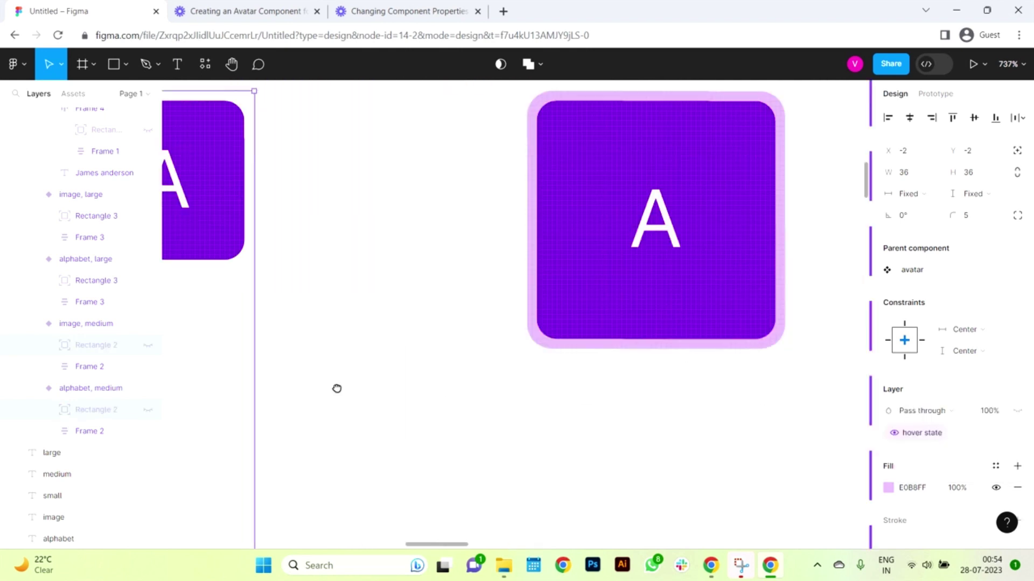
left_click(418, 347)
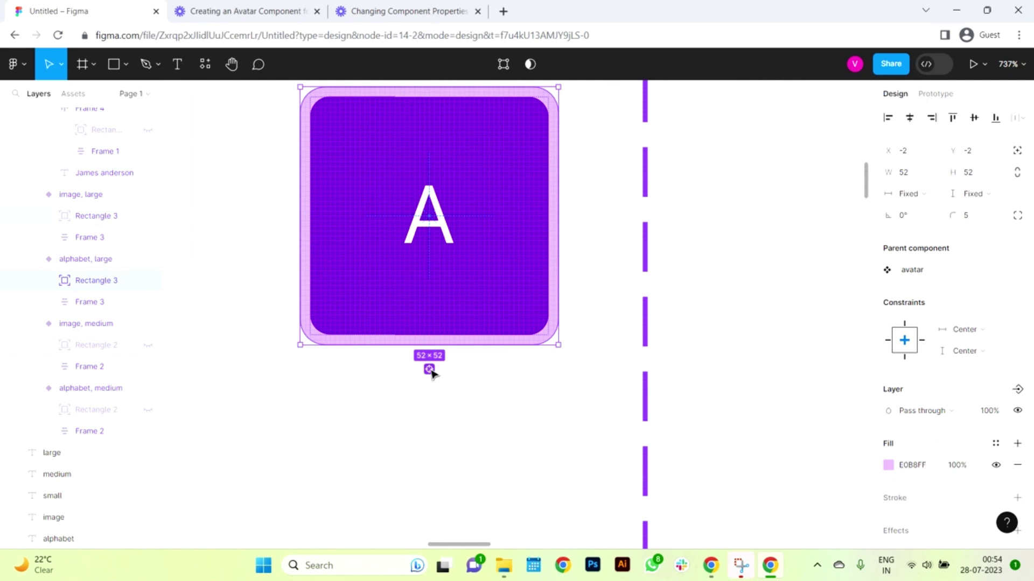
left_click(434, 374, "shift")
left_click(1017, 389)
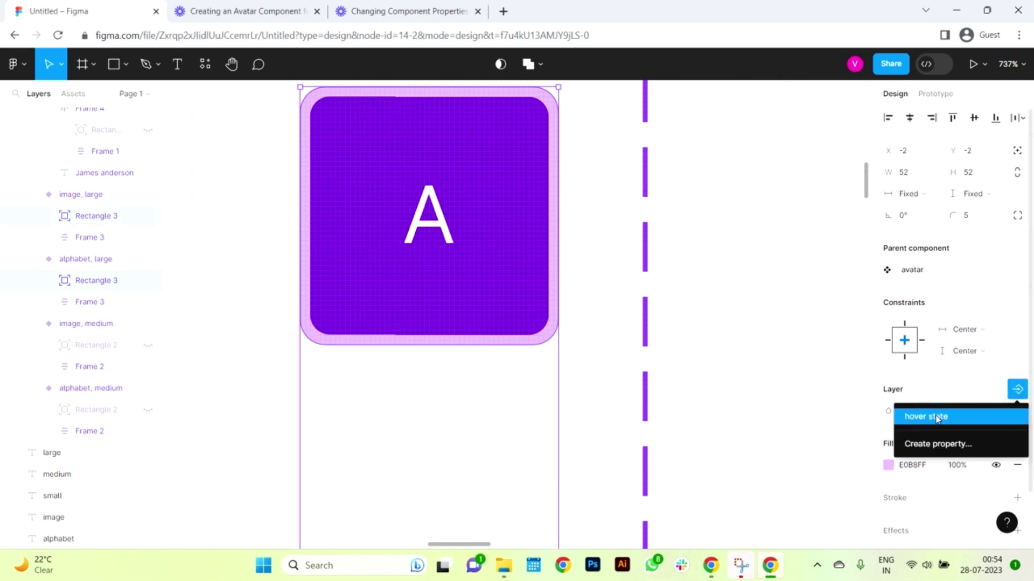
left_click(715, 330)
scroll(715, 337, "down", 5)
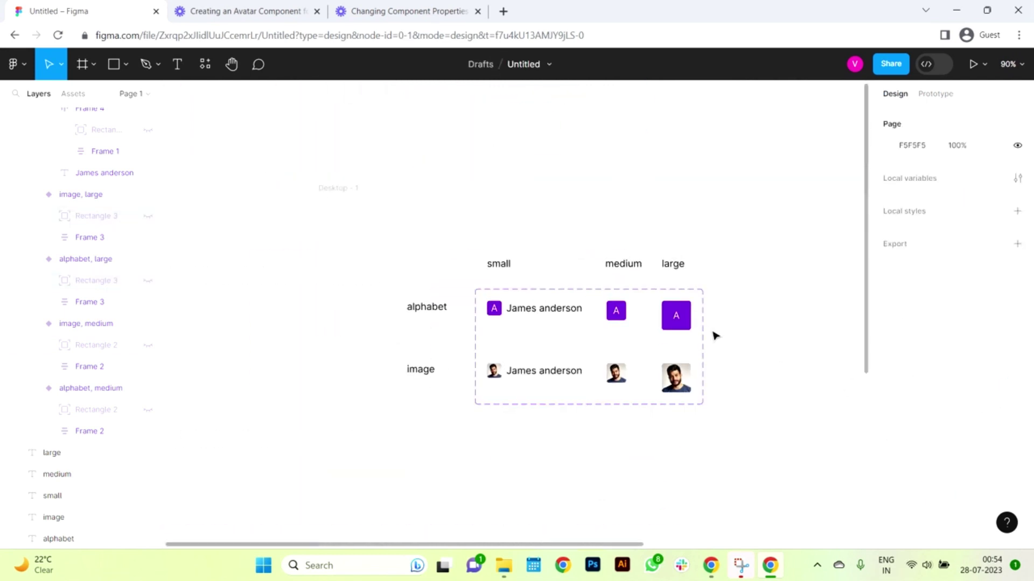
scroll(716, 336, "up", 3)
left_click(459, 273)
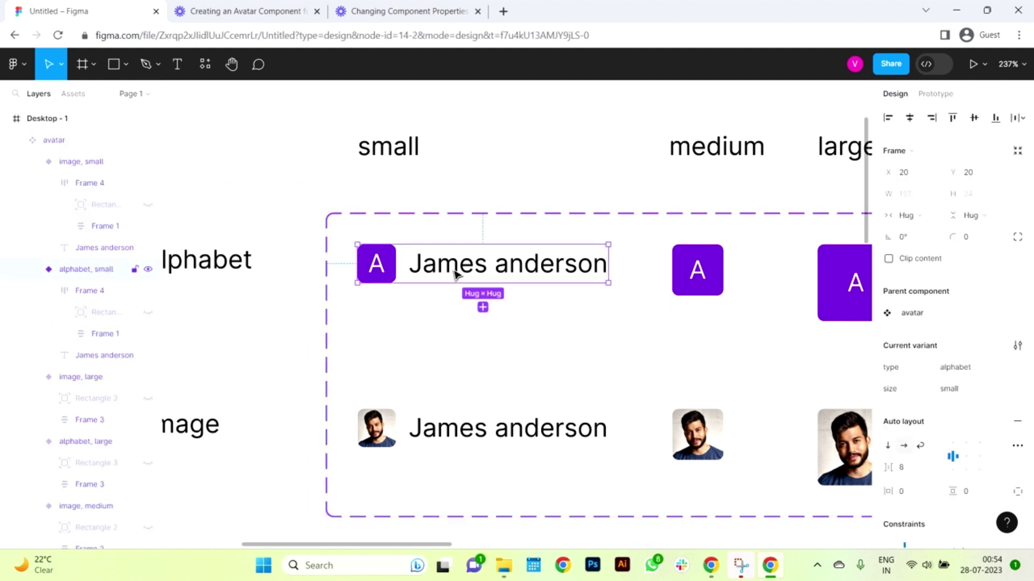
scroll(410, 334, "down", 5)
left_click(476, 437)
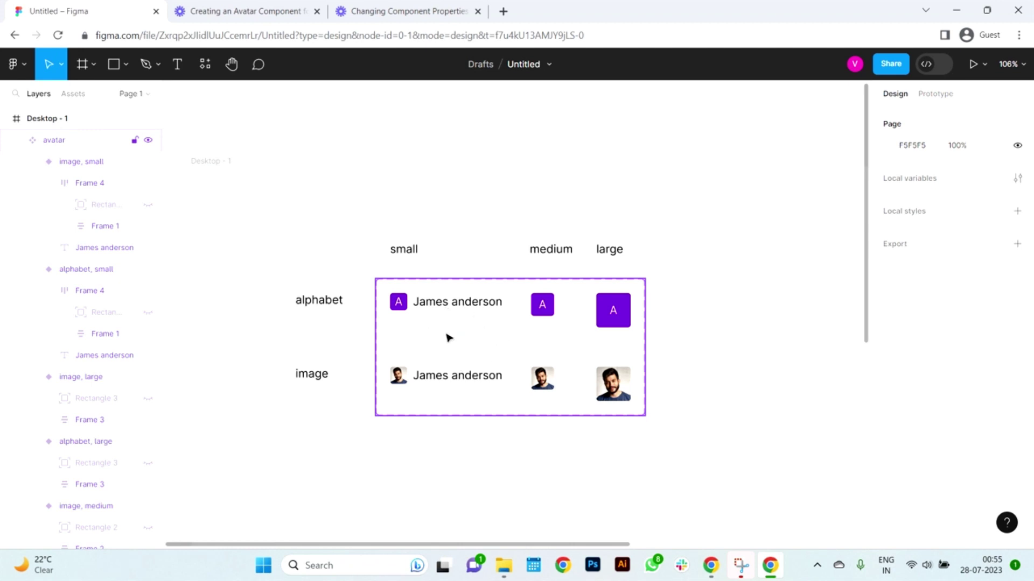
Create a layer visibility property named "show username" with value True for the name text layers of both small variants.
scroll(447, 337, "up", 5)
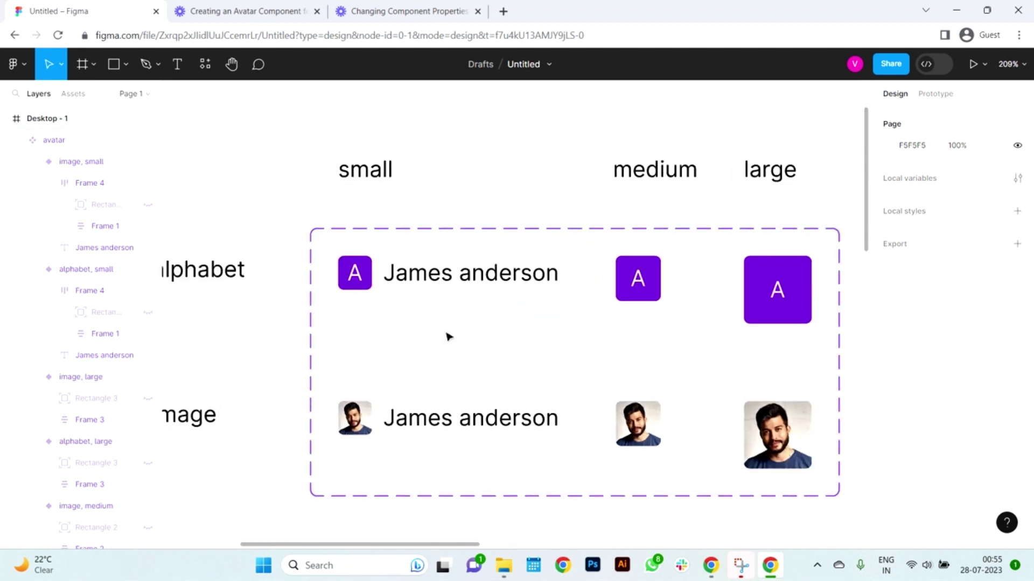
left_click(435, 284)
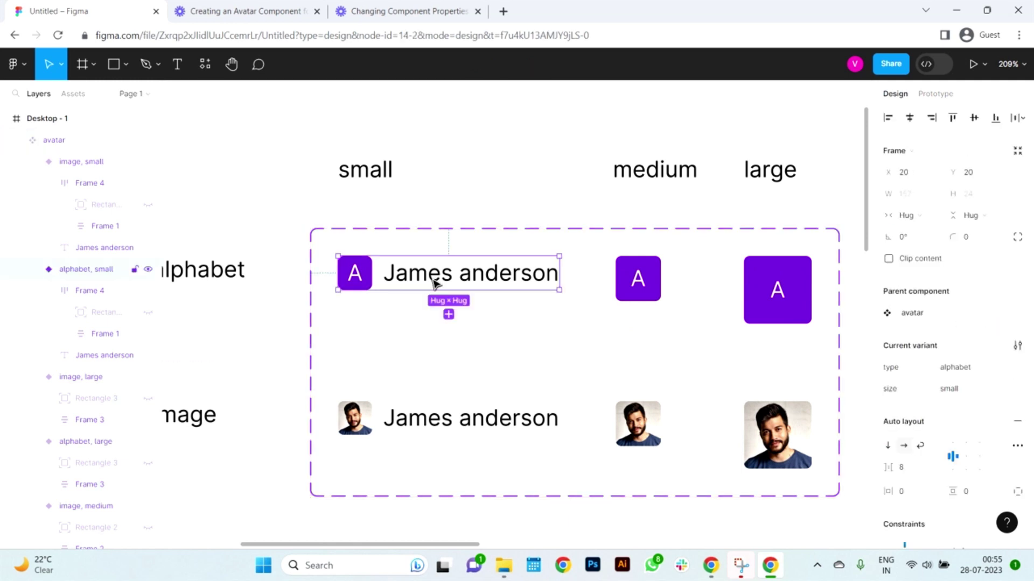
left_click(429, 285)
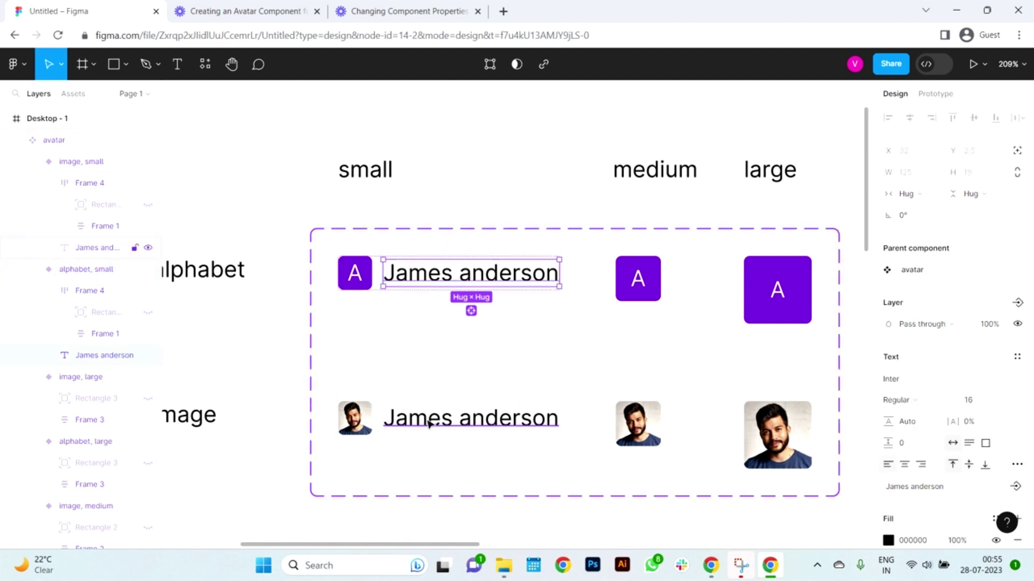
left_click(472, 311)
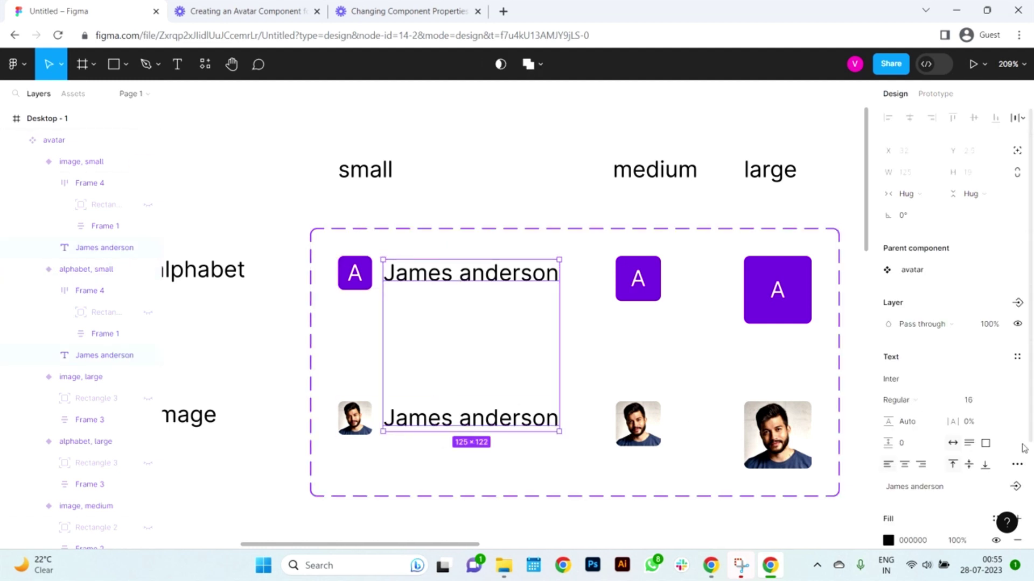
scroll(1009, 426, "down", 3)
scroll(1012, 272, "up", 3)
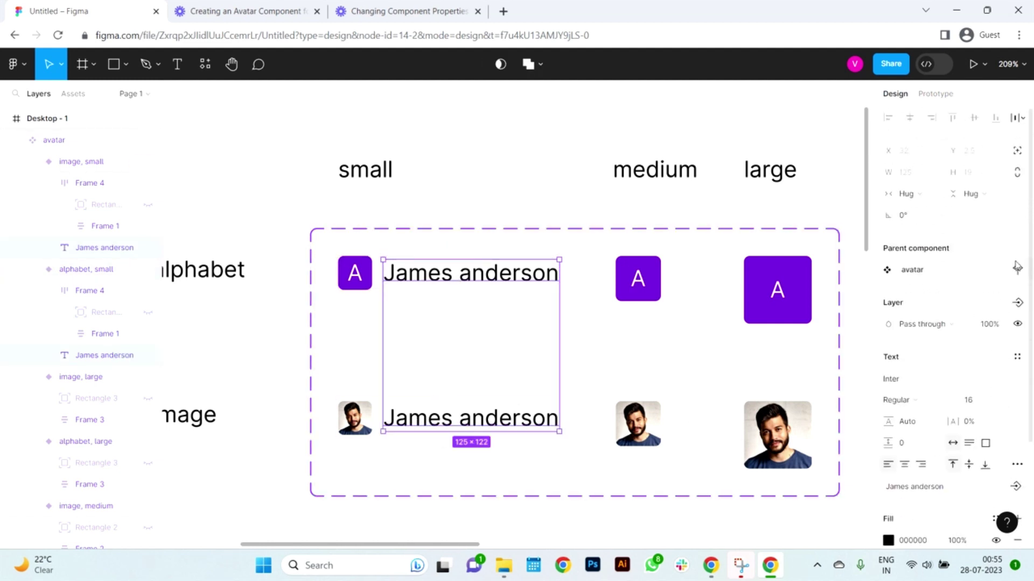
left_click(1017, 302)
left_click(957, 354)
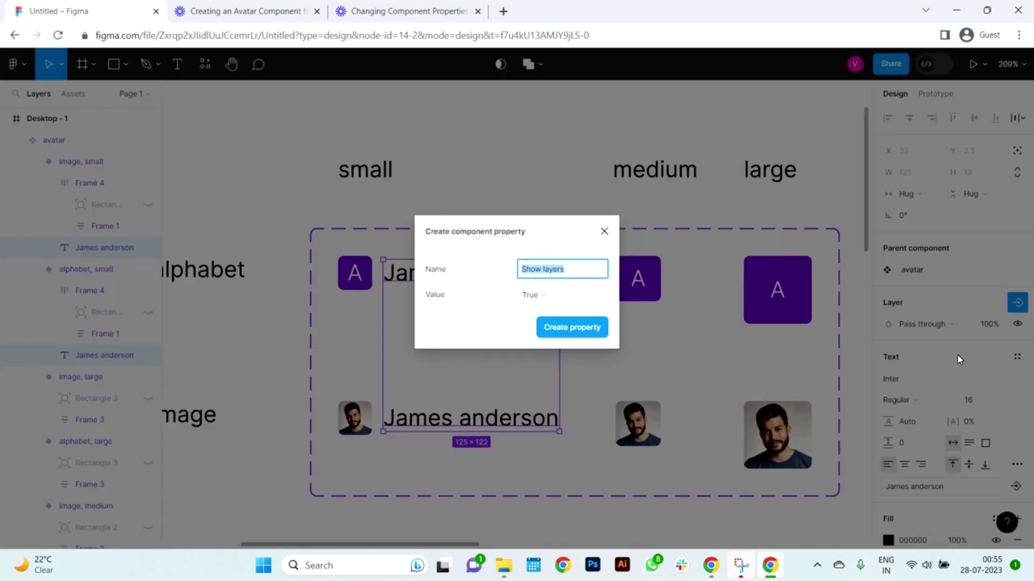
type("sho")
key("Return")
left_click(942, 351)
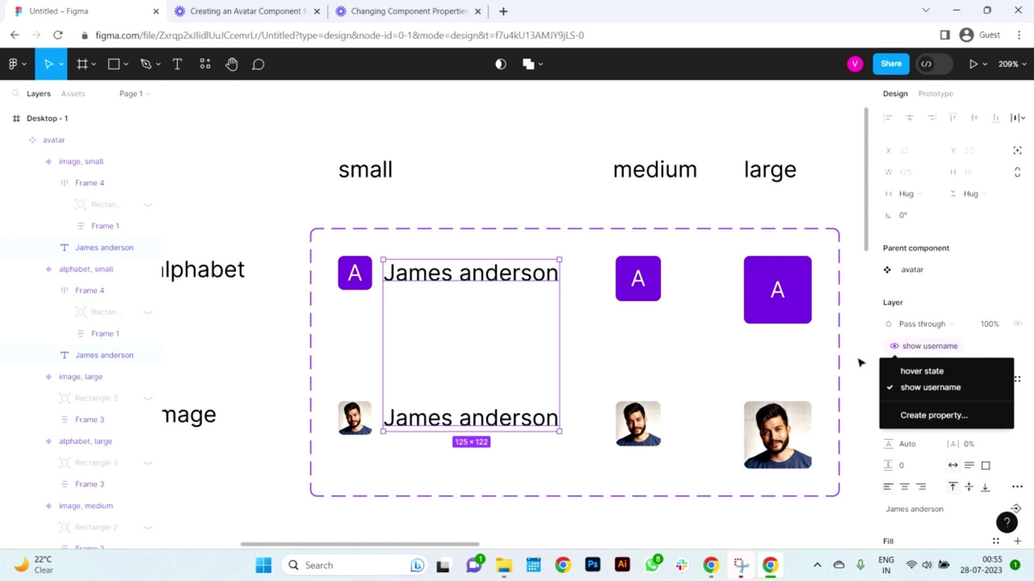
Switch the default value of the avatar set's show username property to False and back to True.
left_click(817, 365)
left_click(995, 367)
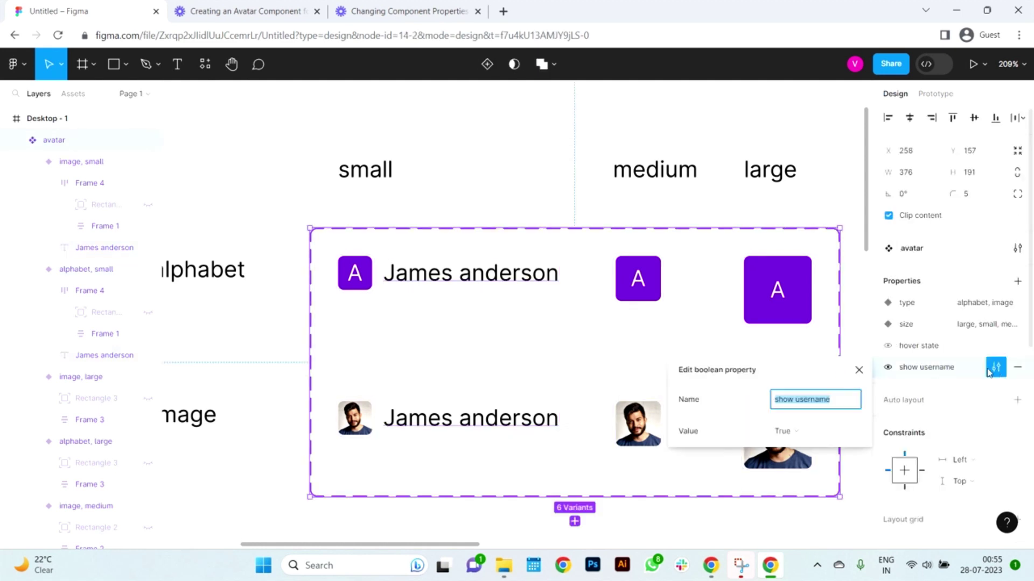
left_click(792, 431)
left_click(793, 448)
left_click(745, 533)
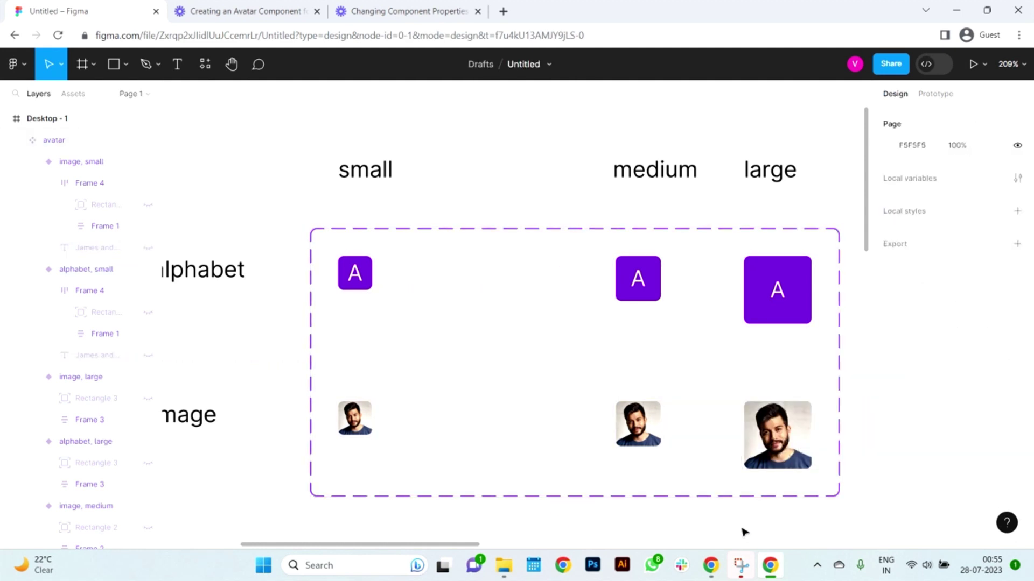
left_click(656, 296)
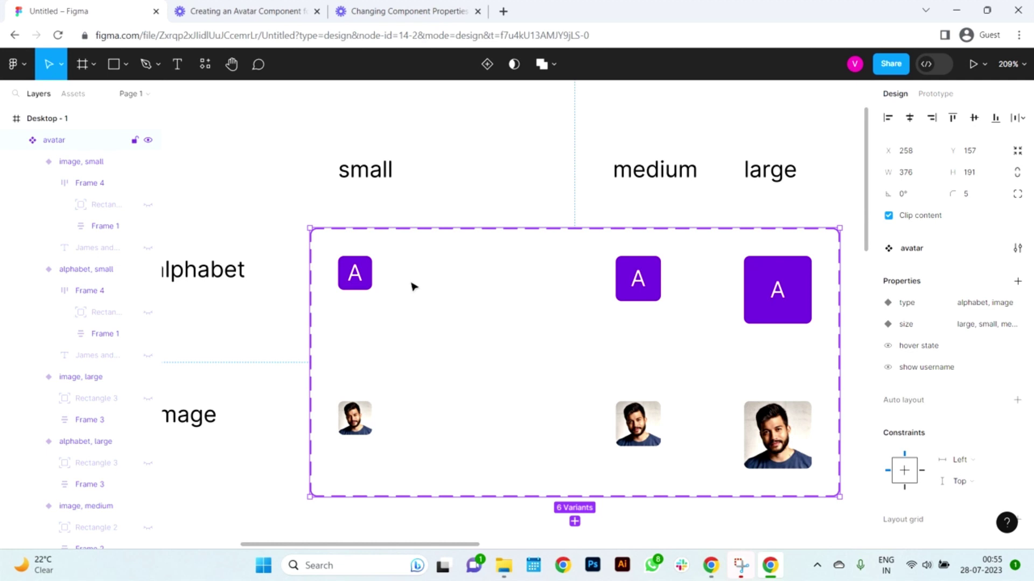
left_click(996, 368)
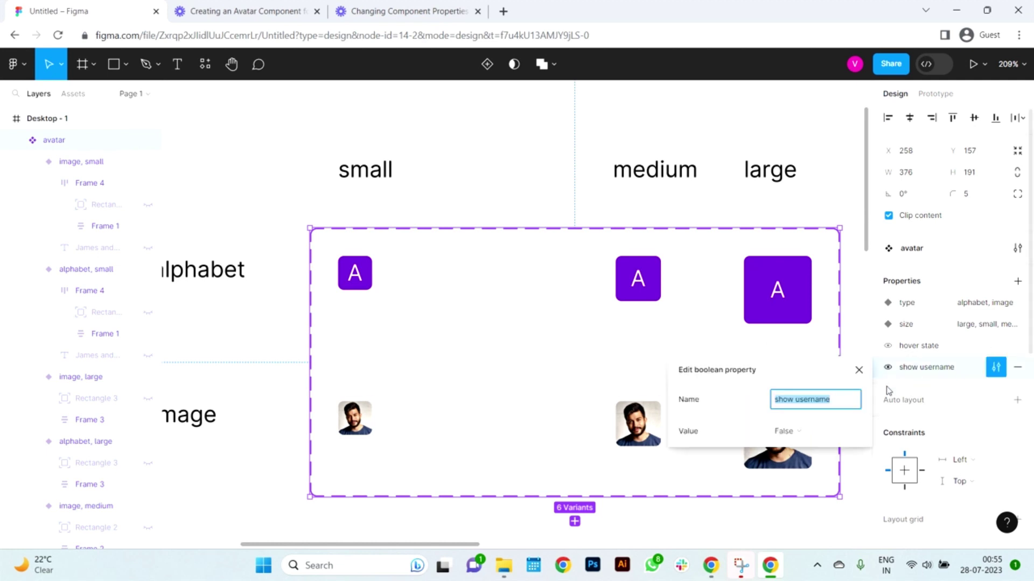
left_click(791, 432)
left_click(795, 417)
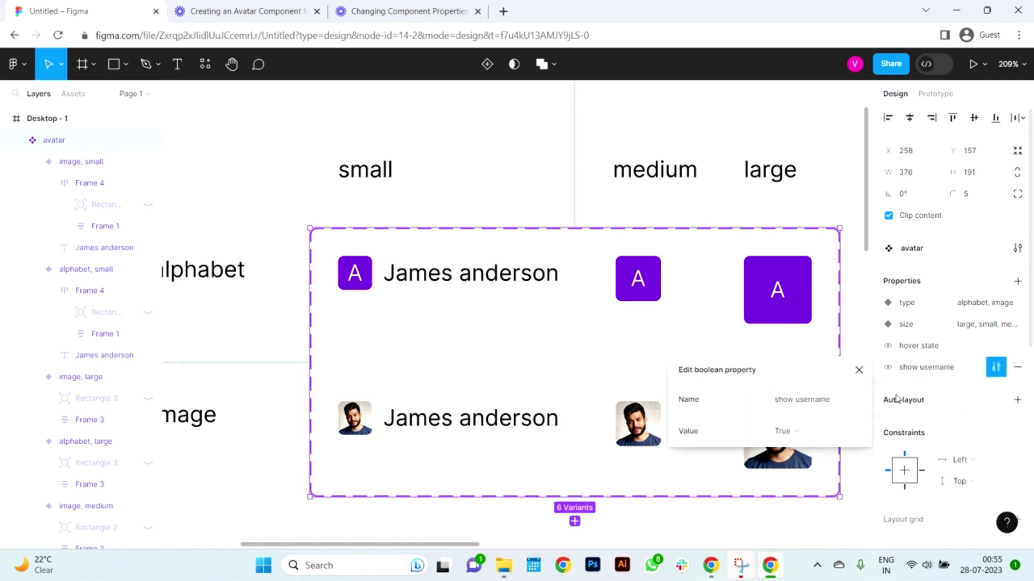
Create a text property named "user name" for the name text layers of both small variants.
double_click(434, 275)
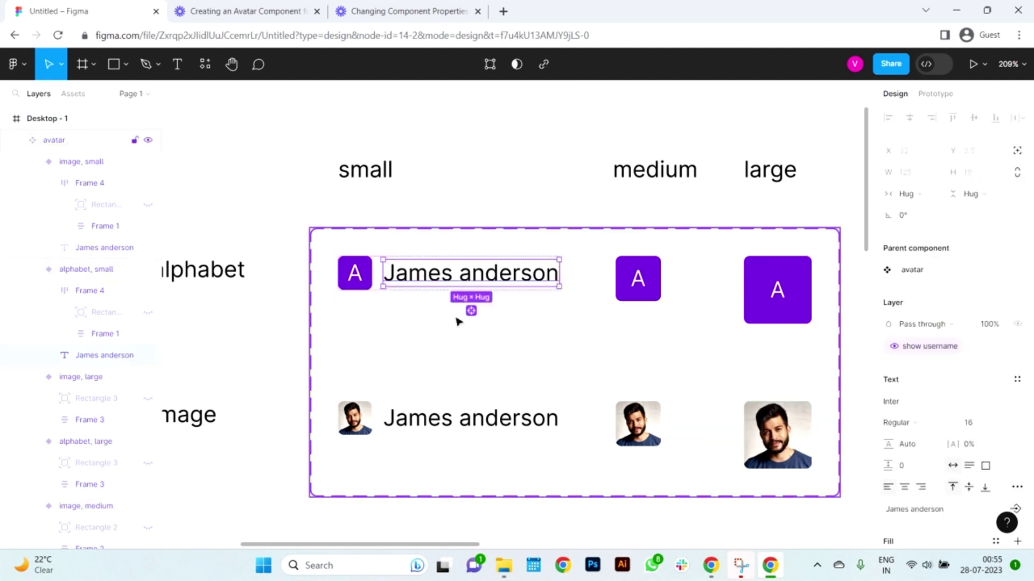
left_click(471, 310)
scroll(980, 450, "down", 3)
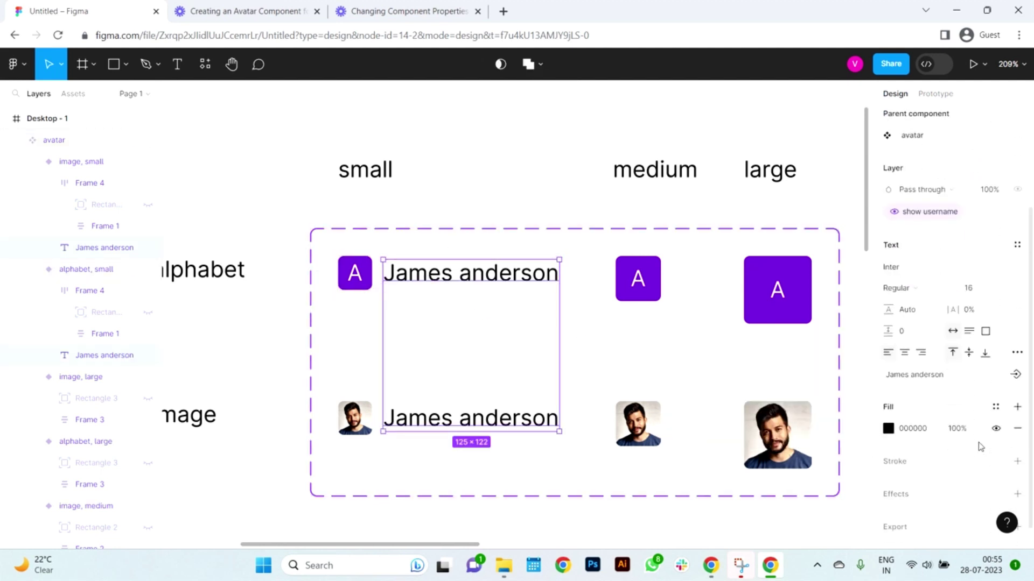
left_click(1016, 375)
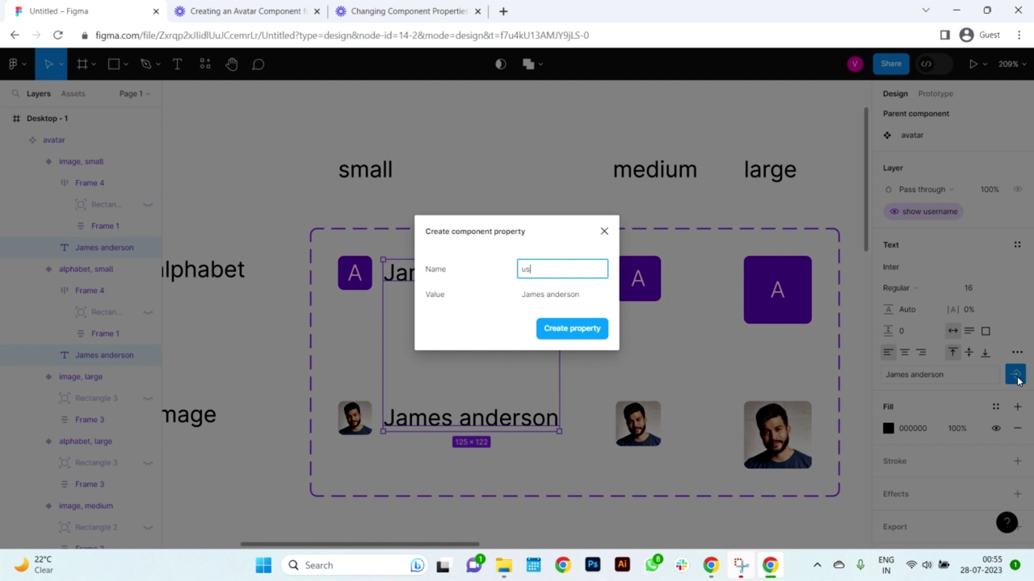
key("Return")
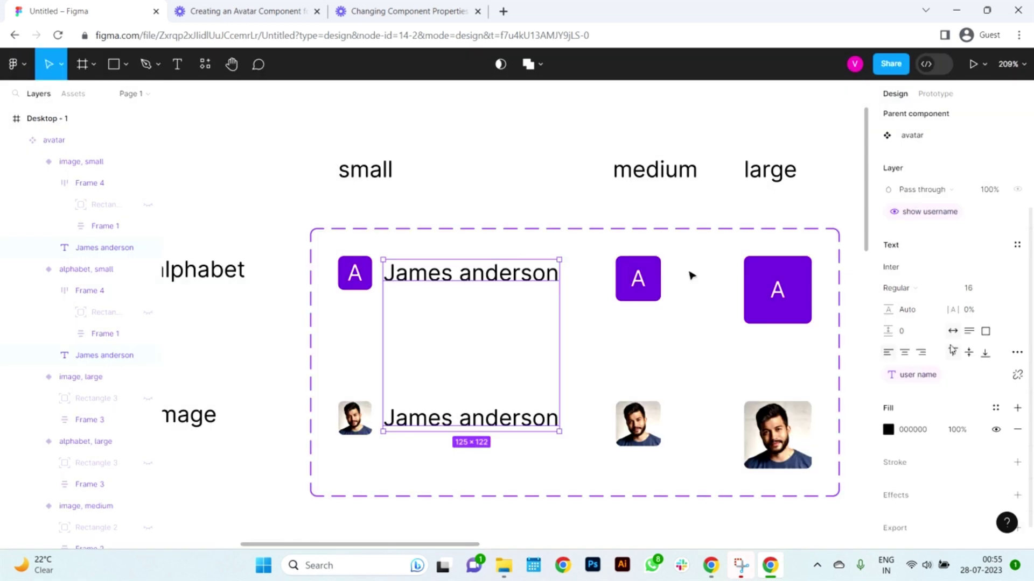
left_click(571, 200)
Set the default value of the avatar set's show username property to False.
left_click(719, 274)
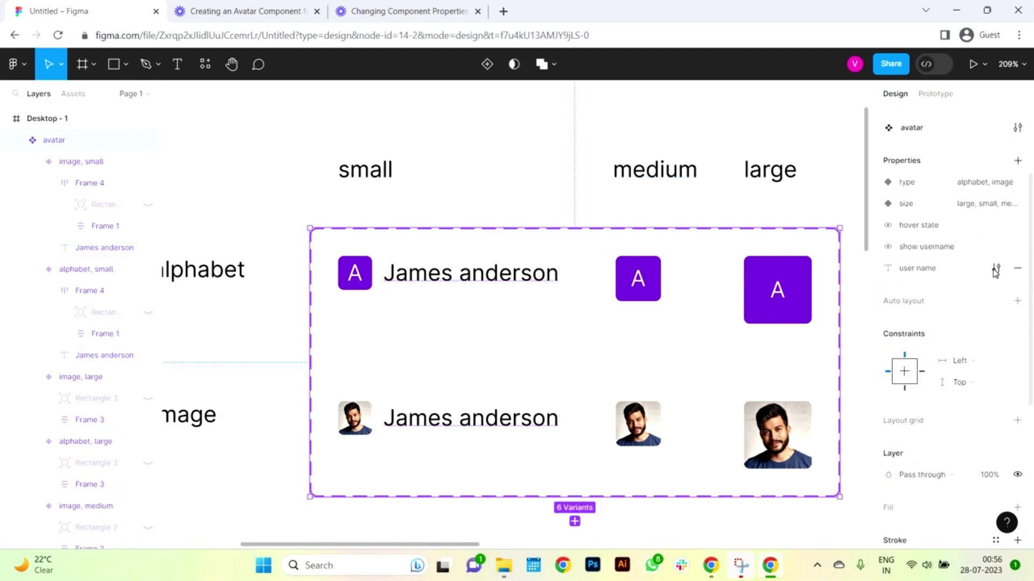
left_click(996, 246)
left_click(794, 311)
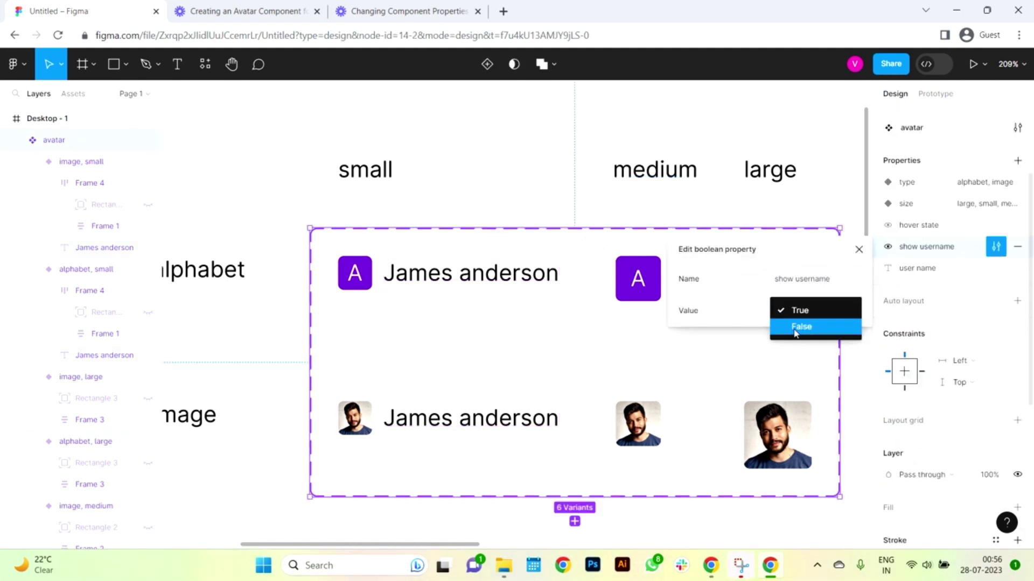
left_click(794, 327)
left_click(575, 198)
Shift the four medium and large variants together with their column labels leftward, closing the gap beside the small variants.
scroll(554, 219, "down", 3)
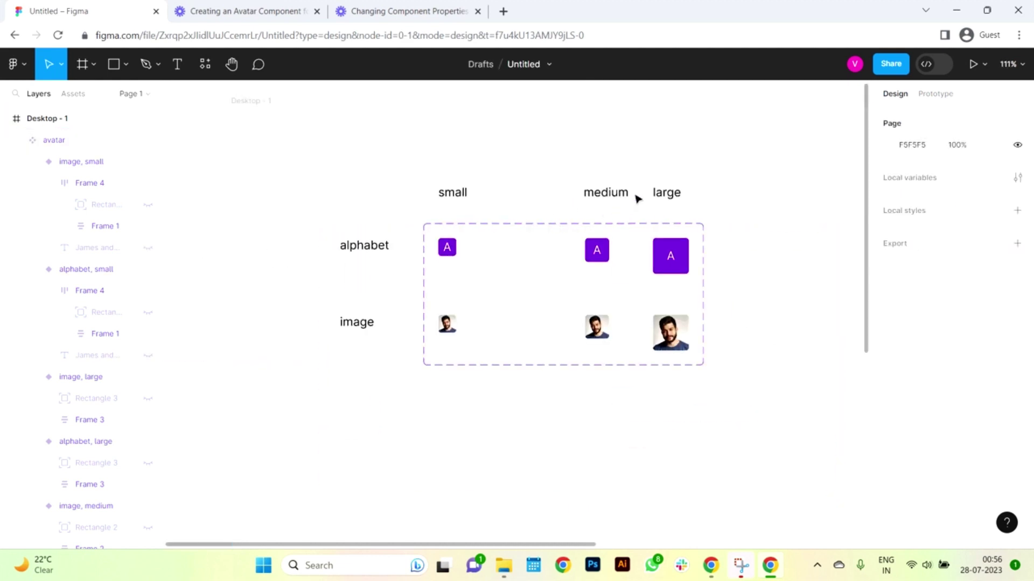
left_click(624, 195)
left_click(670, 196, "shift")
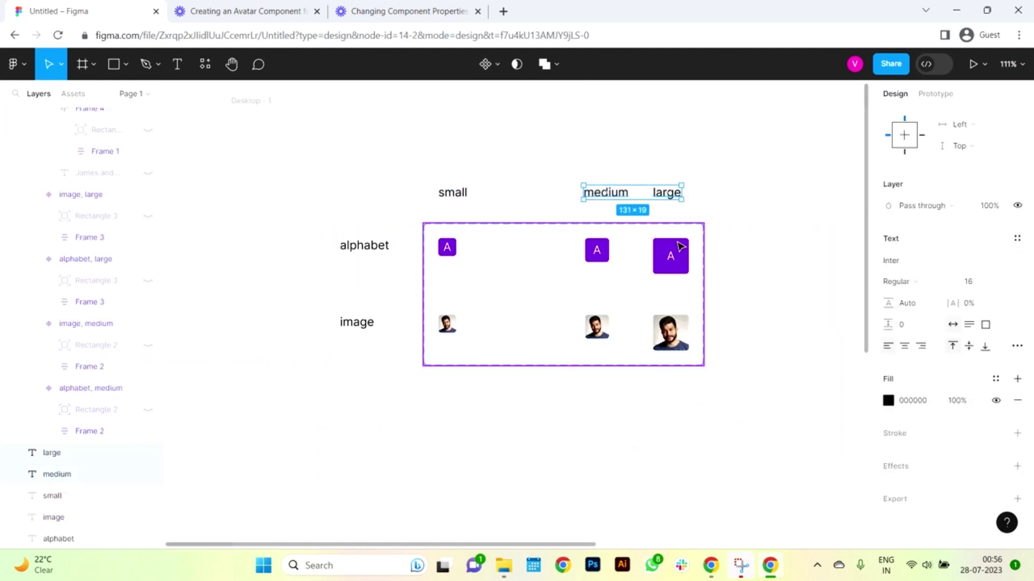
left_click(680, 246)
left_click(676, 258)
left_click(603, 259, "shift")
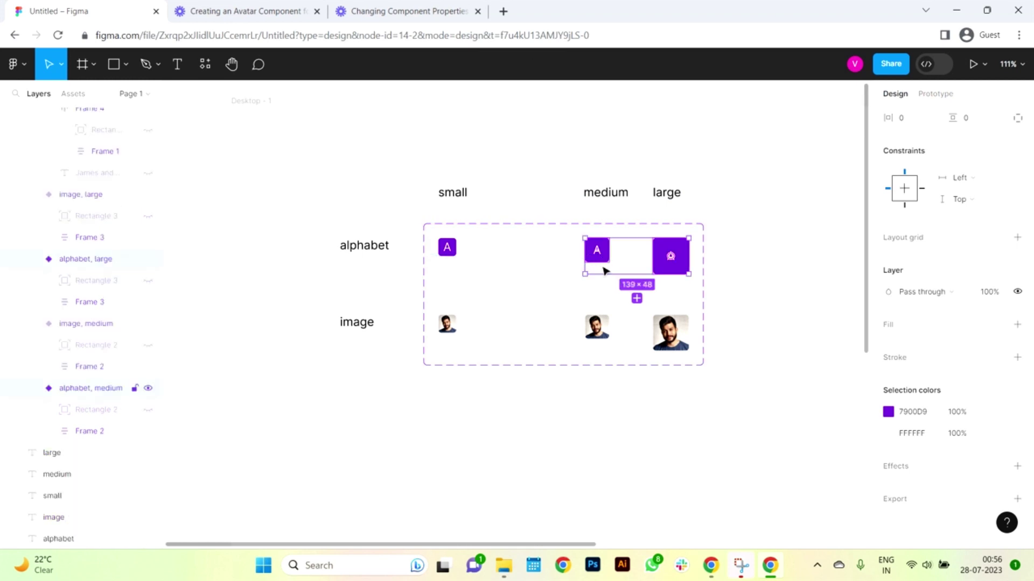
left_click(595, 327, "shift")
left_click(669, 330, "shift")
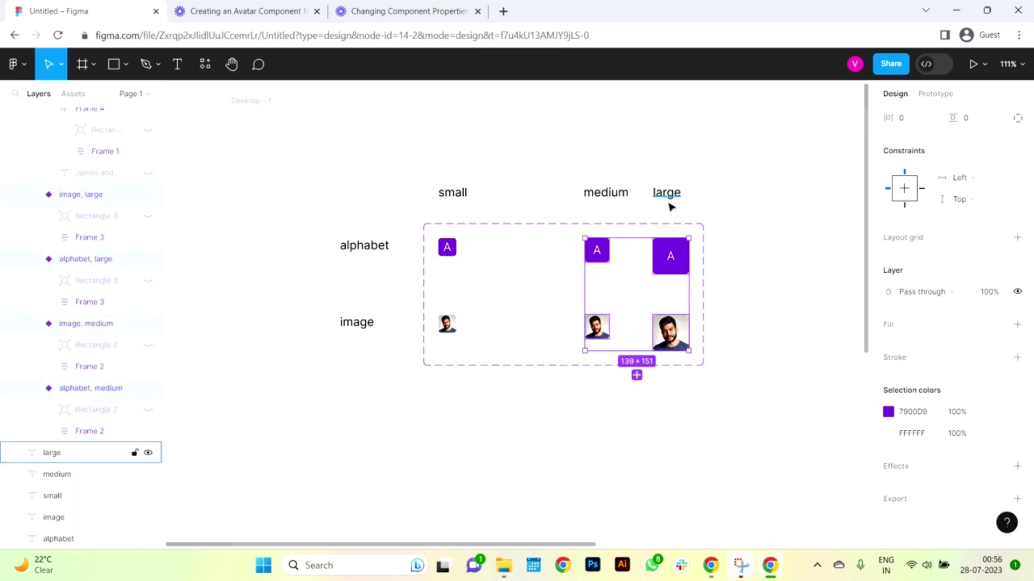
left_click(669, 203, "shift")
left_click(614, 196, "shift")
key("shift+Left")
key("shift+Left")
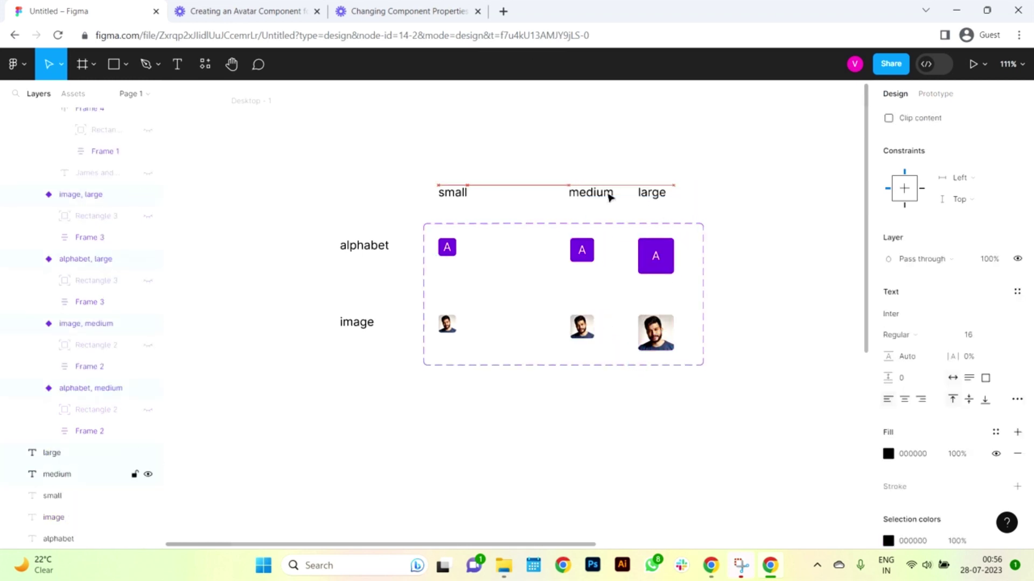
key("shift+Left")
key("shift+Left")
key("shift+Left")
key("shift+Left")
key("shift+Left")
key("shift+Left")
key("shift+Left")
key("shift+Left")
key("shift+Left")
key("shift+Left")
key("shift+Left")
key("shift+Left")
key("shift+Left")
key("shift+Left")
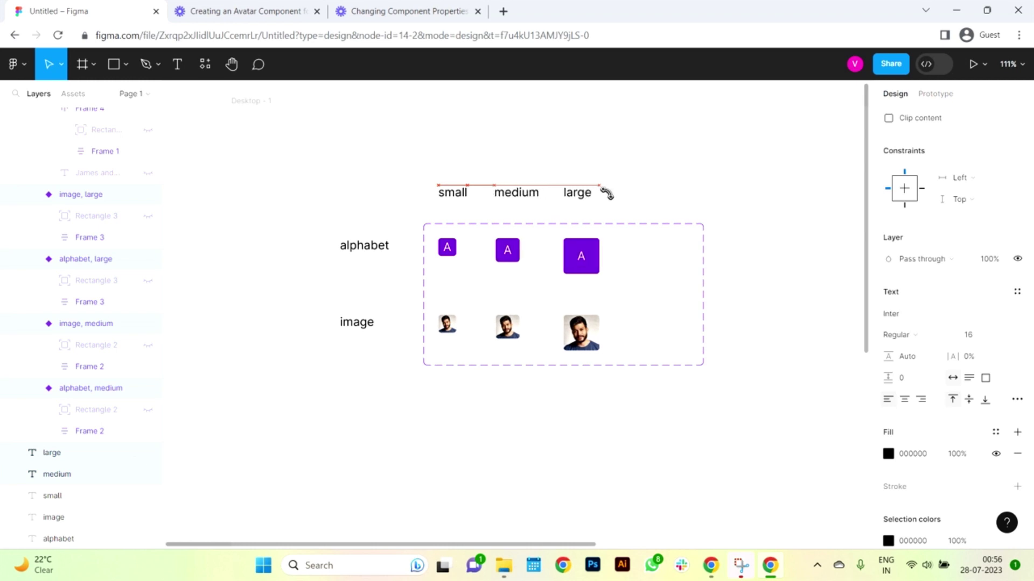
Narrow the avatar component set from its right edge so it fits closely around the large variants.
left_click(685, 277)
left_click_drag(706, 282, 613, 284)
left_click(669, 295)
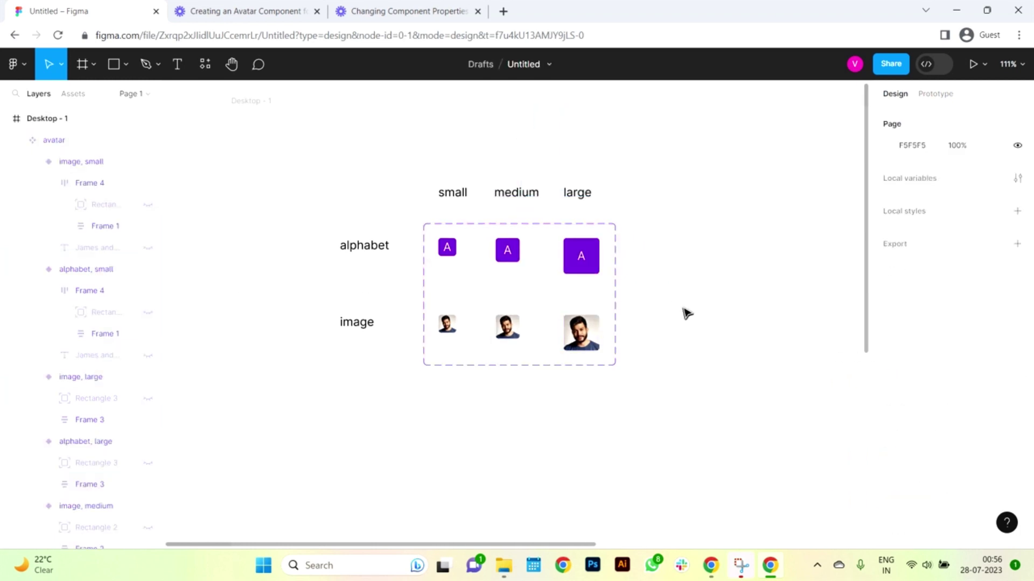
Place an instance of the small alphabet variant below the avatar component set.
scroll(691, 302, "up", 3)
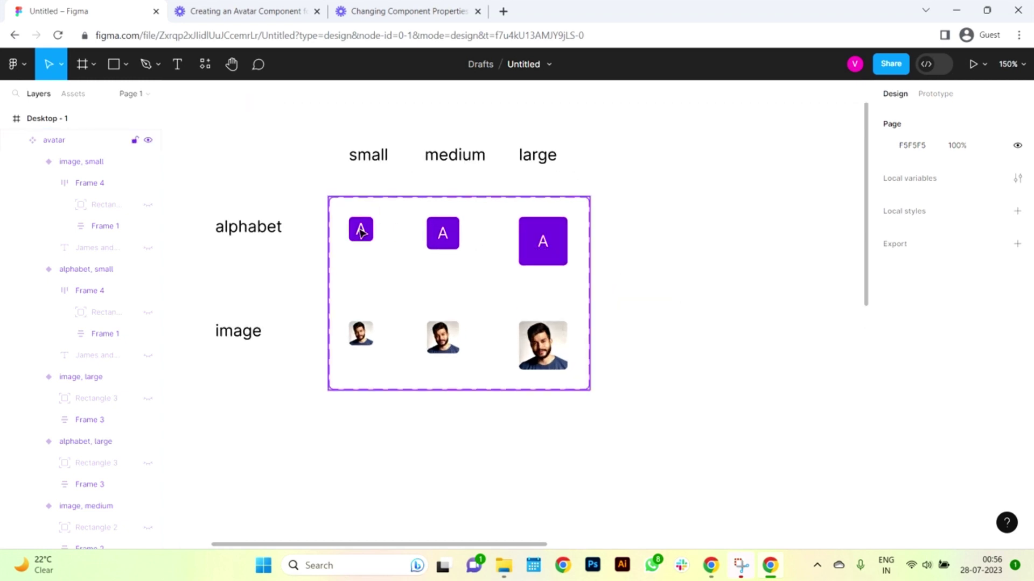
left_click(362, 233)
left_click_drag(361, 233, 384, 488)
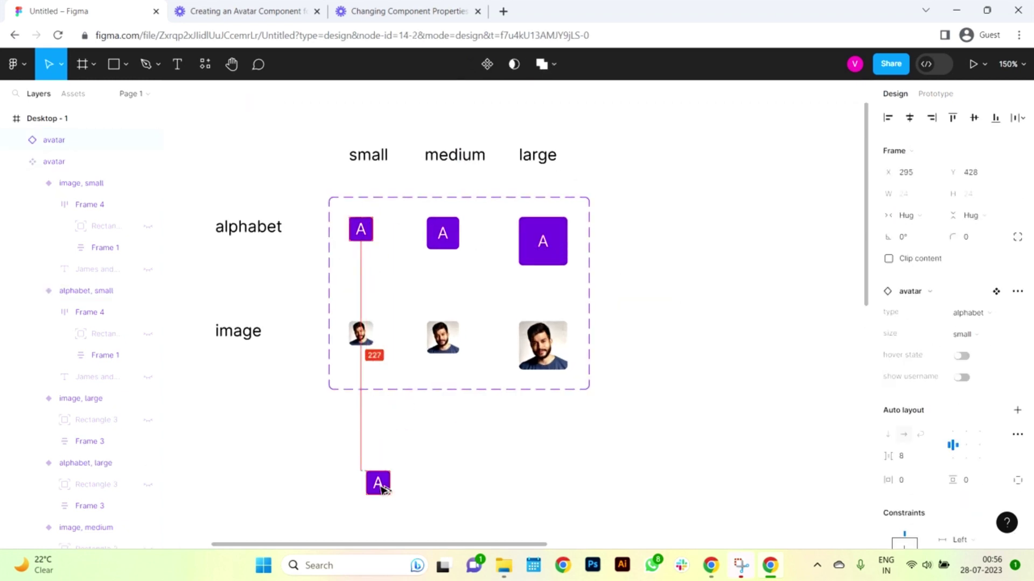
left_click(400, 502)
scroll(399, 502, "up", 5)
scroll(399, 472, "down", 5)
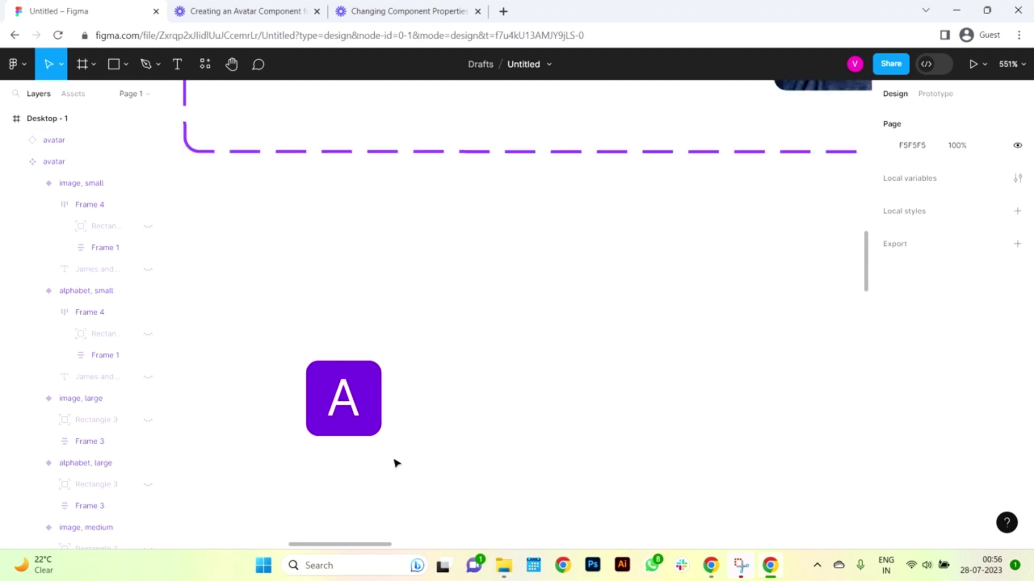
Switch the avatar instance's type between image and alphabet, ending on image.
left_click(307, 367)
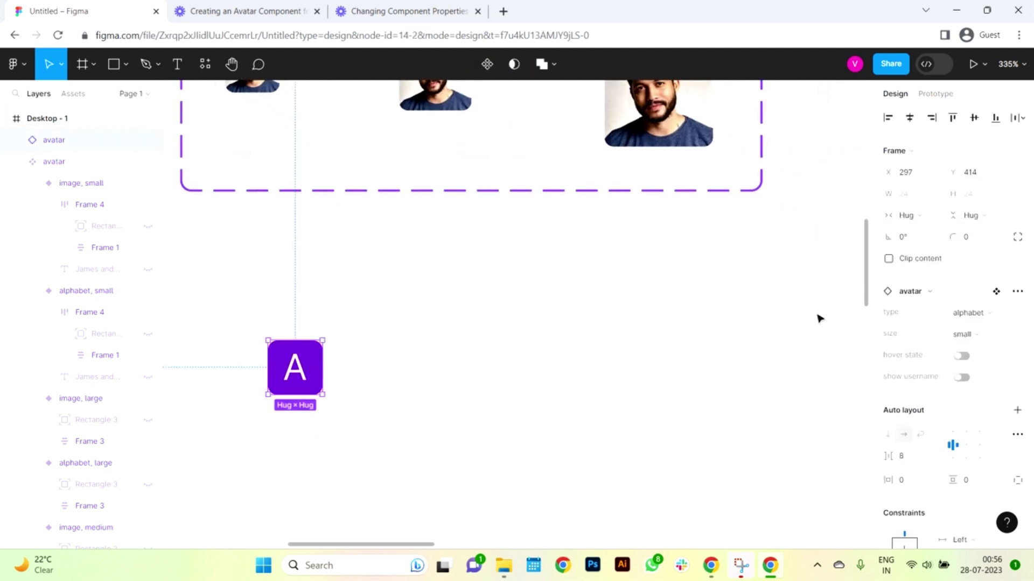
left_click(977, 313)
left_click(964, 329)
left_click(977, 316)
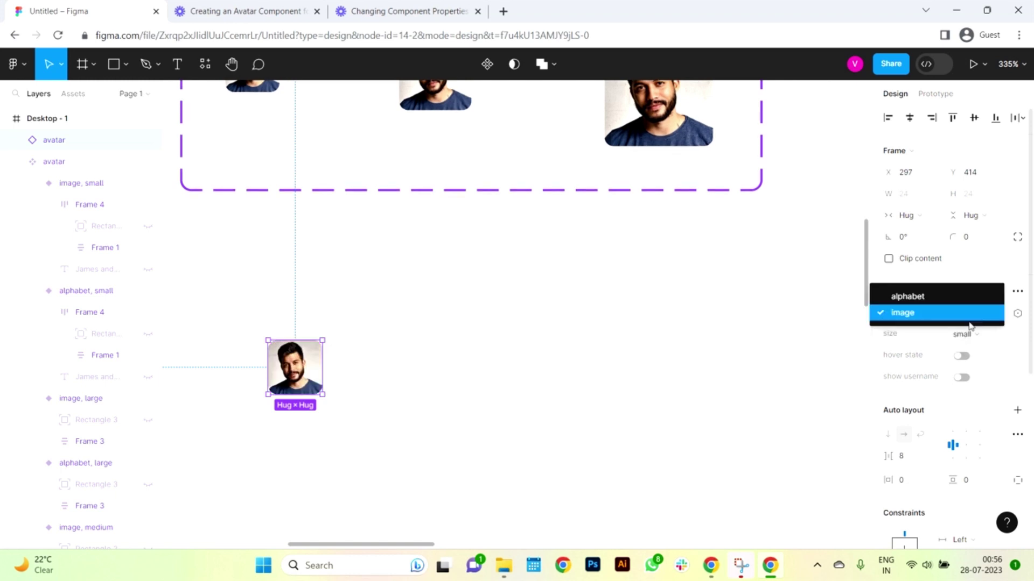
left_click(943, 303)
left_click(971, 313)
left_click(935, 327)
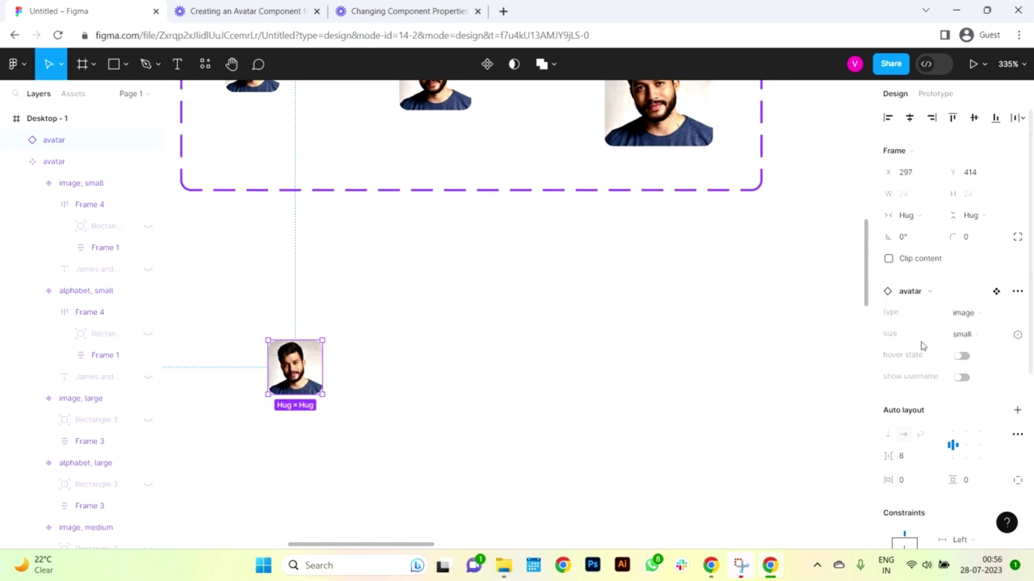
Try the large and medium sizes on the avatar instance and return it to small.
left_click(975, 337)
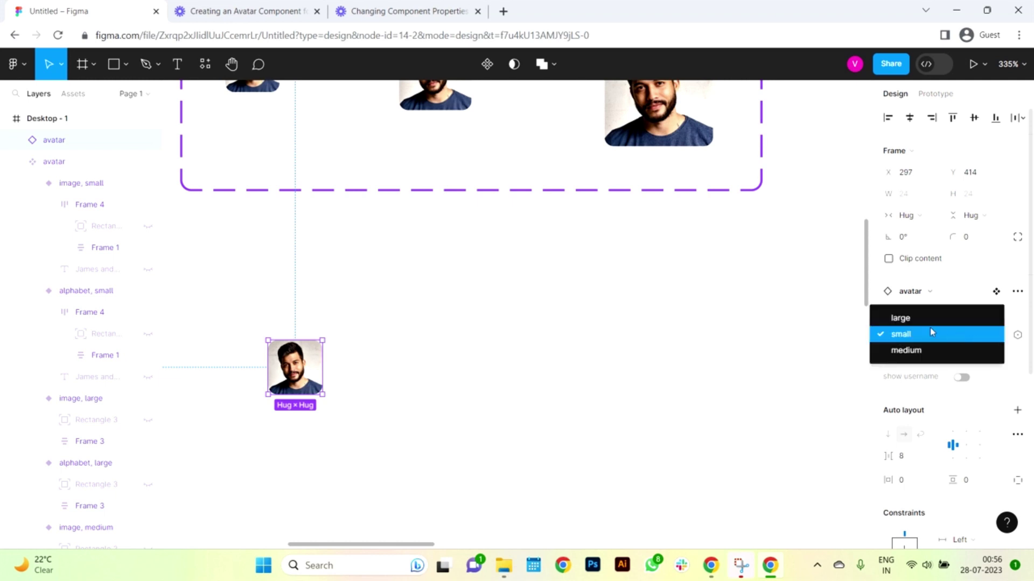
left_click(926, 319)
left_click(986, 338)
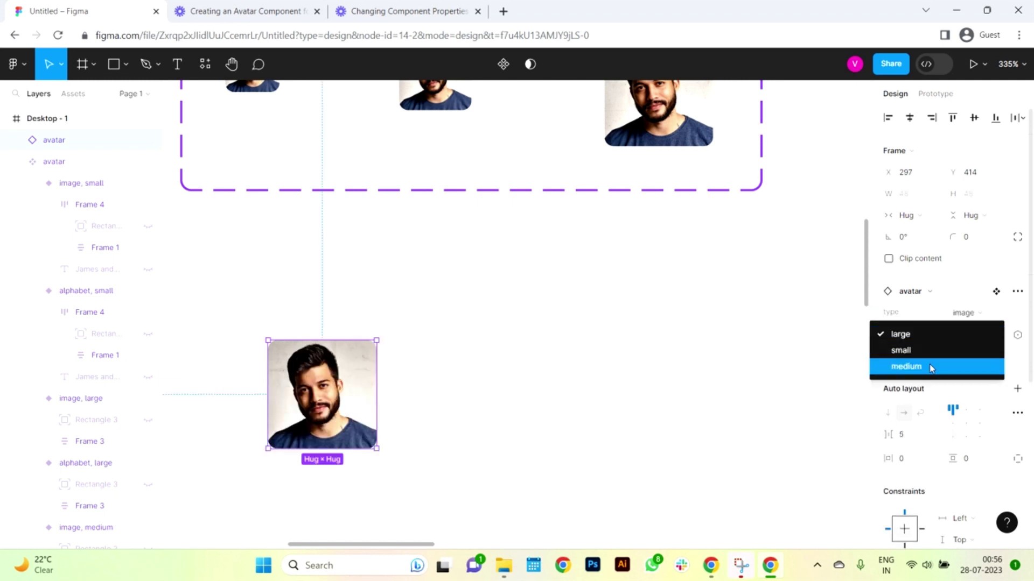
left_click(930, 368)
left_click(969, 336)
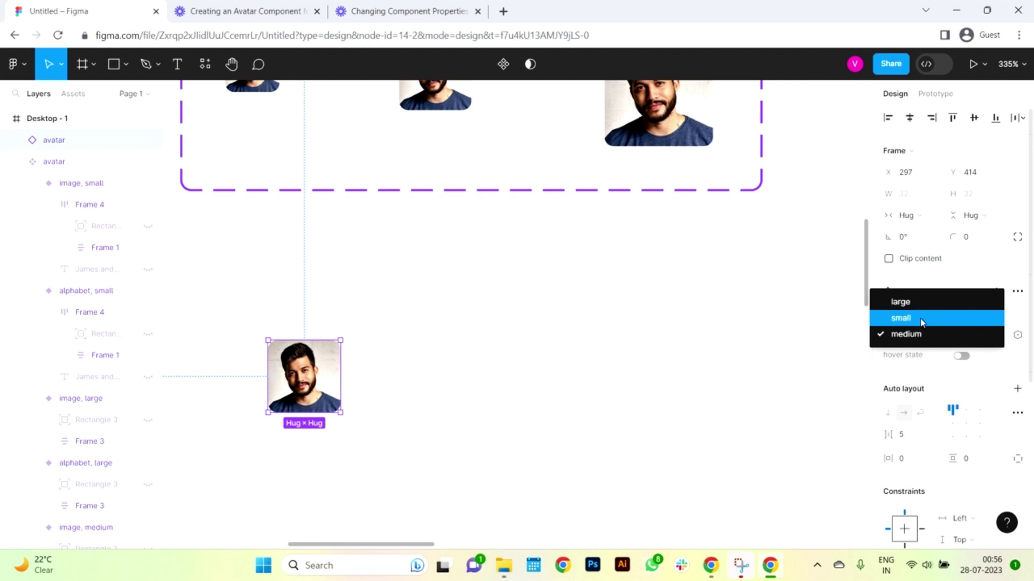
left_click(922, 322)
left_click(715, 393)
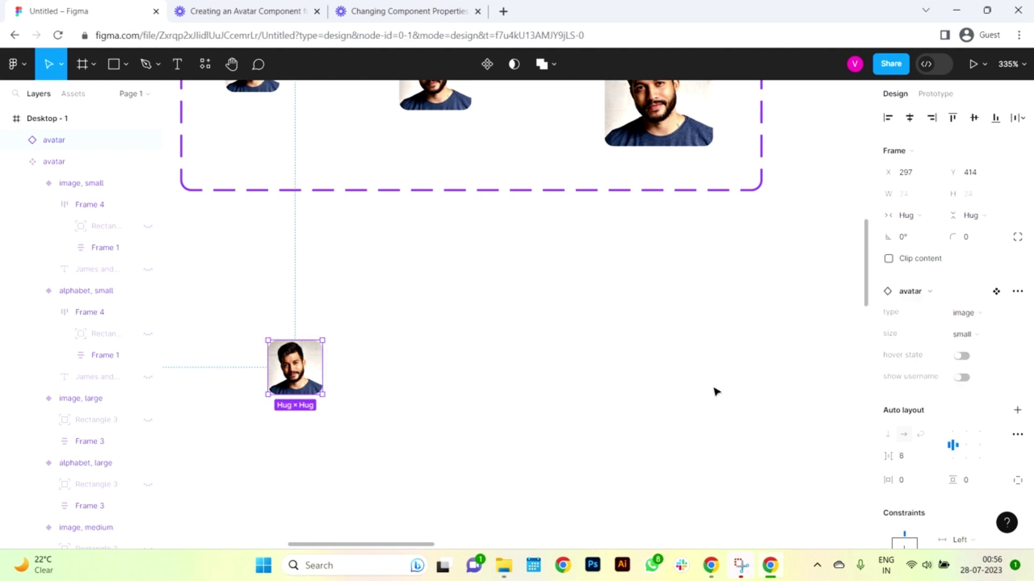
Reorder the values of the component set's size property to small, medium, large.
left_click(476, 189)
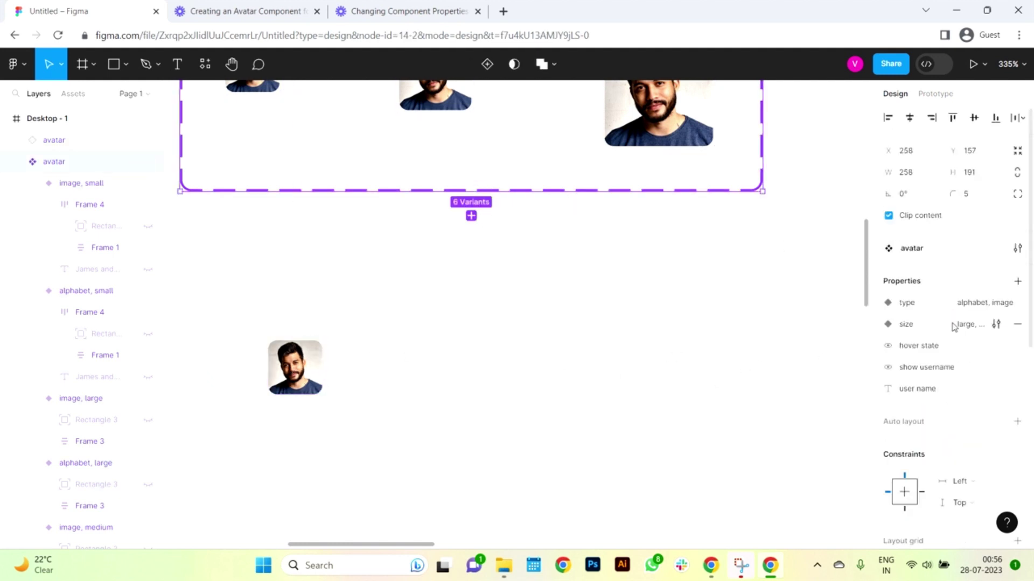
left_click(996, 326)
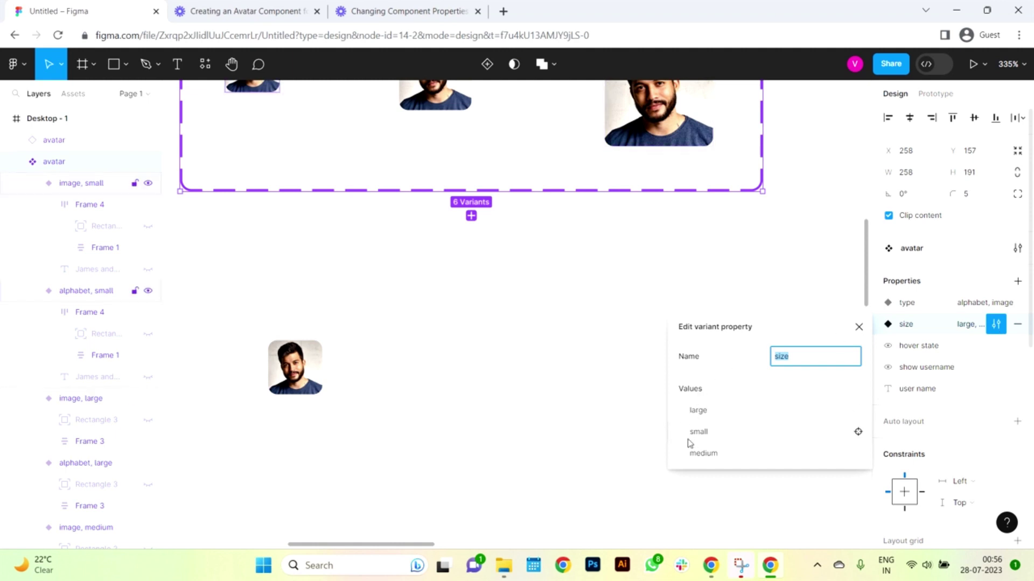
left_click_drag(695, 410, 681, 477)
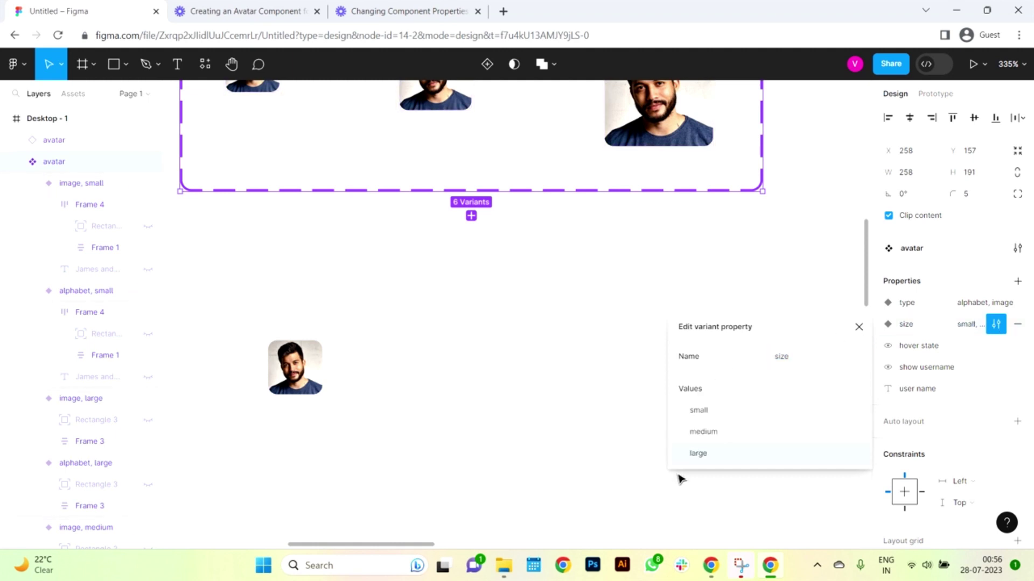
Check the order of the size options on the avatar instance below the component set.
left_click(333, 371)
left_click(315, 368)
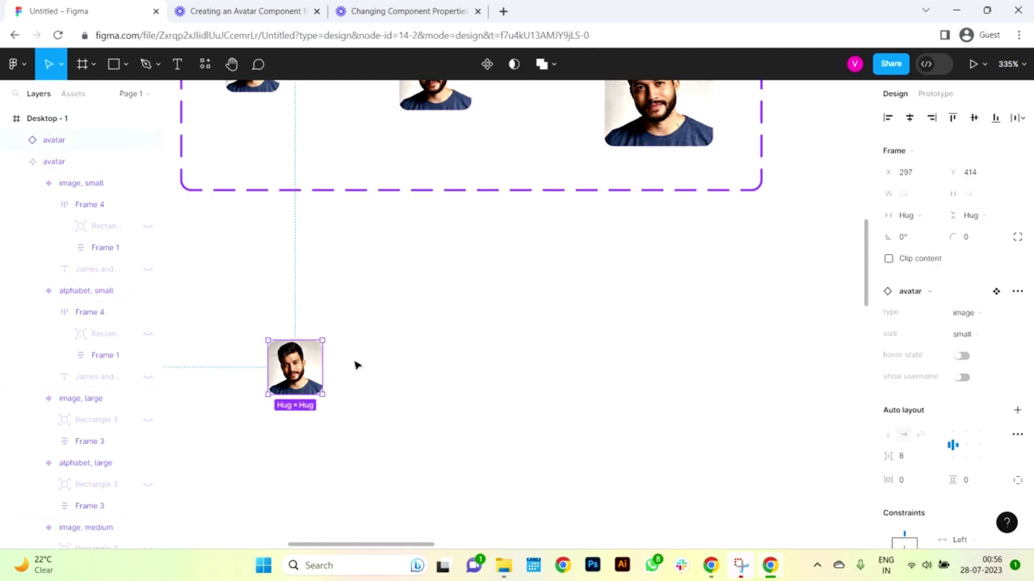
left_click(985, 336)
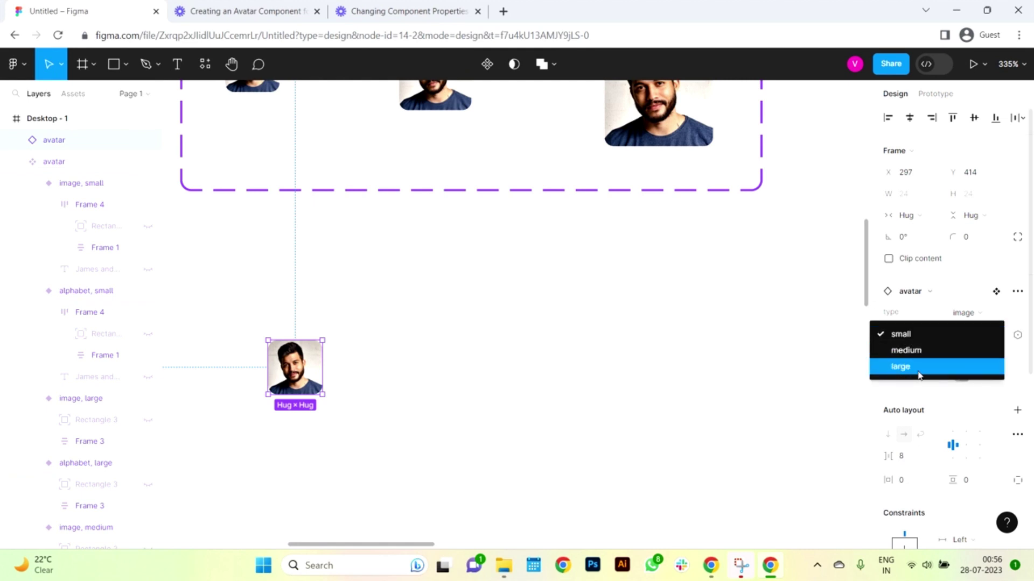
left_click(994, 338)
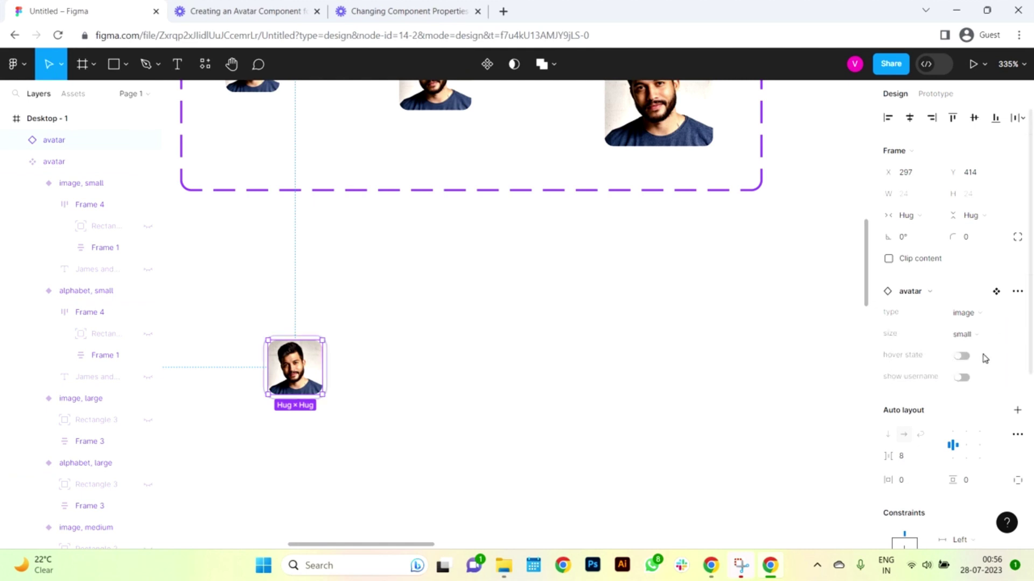
Toggle the hover state of the small avatar instance on and off, ending with it off.
left_click(961, 358)
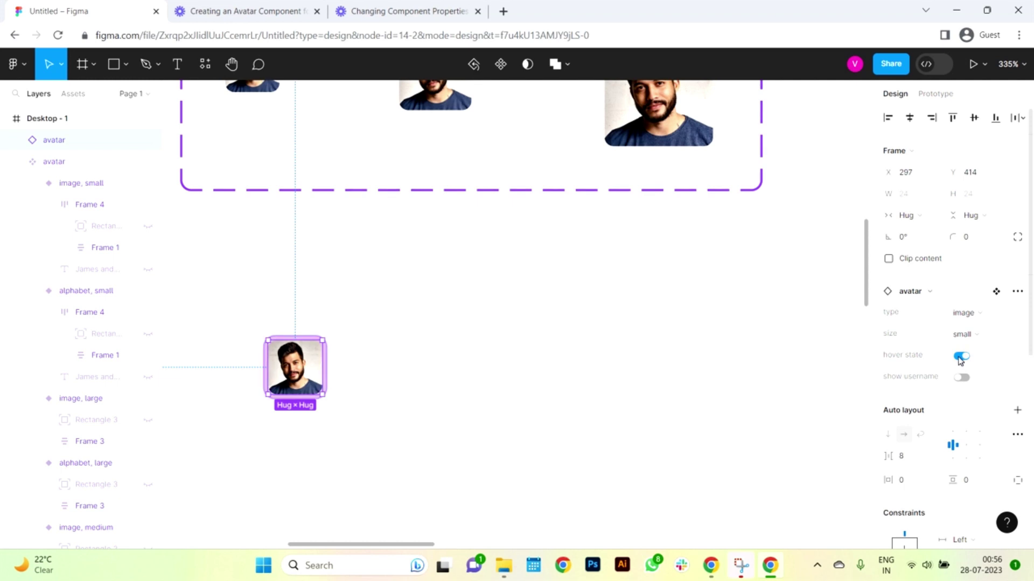
left_click(705, 414)
left_click(311, 396)
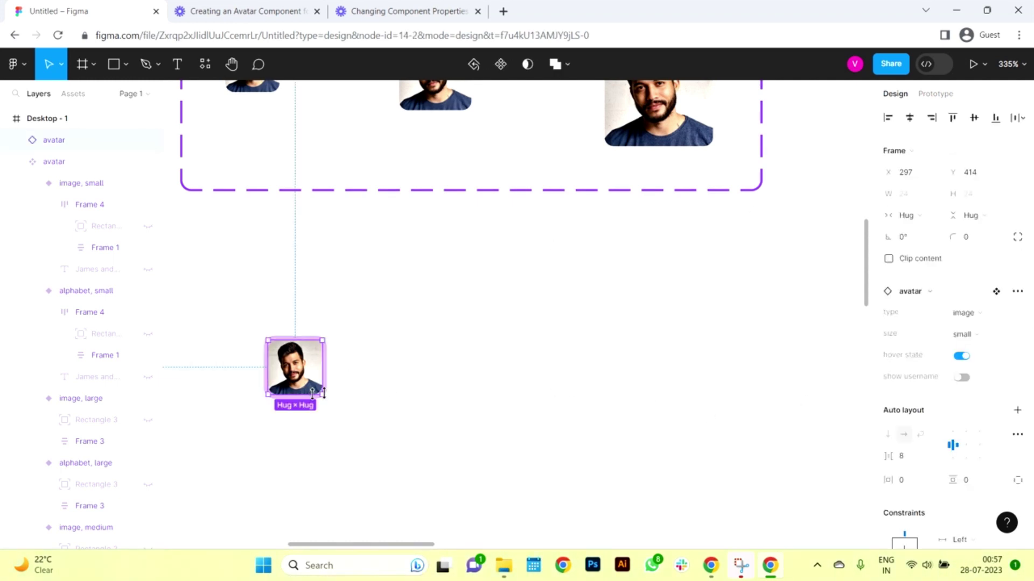
left_click(961, 357)
left_click(960, 357)
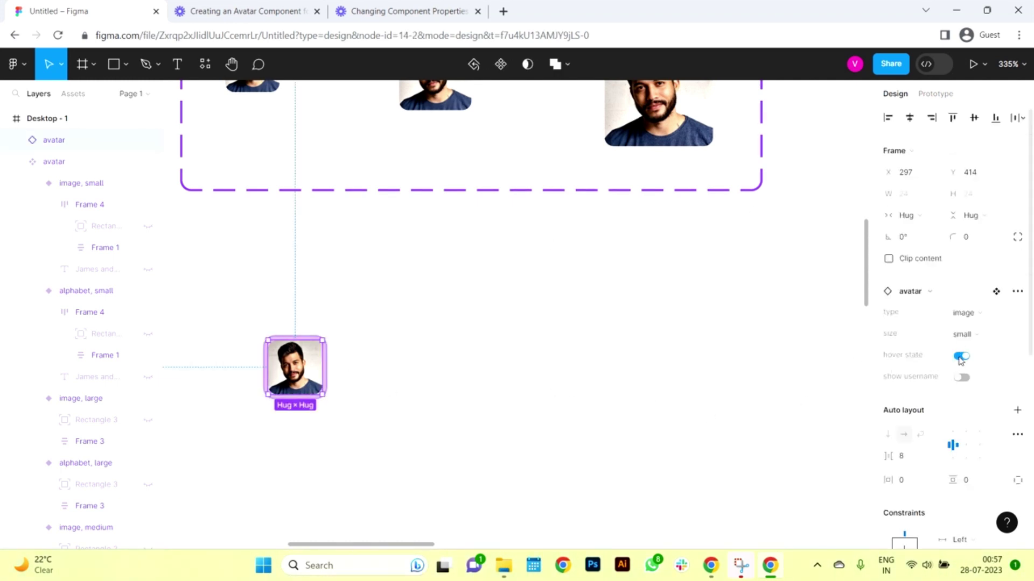
left_click(961, 358)
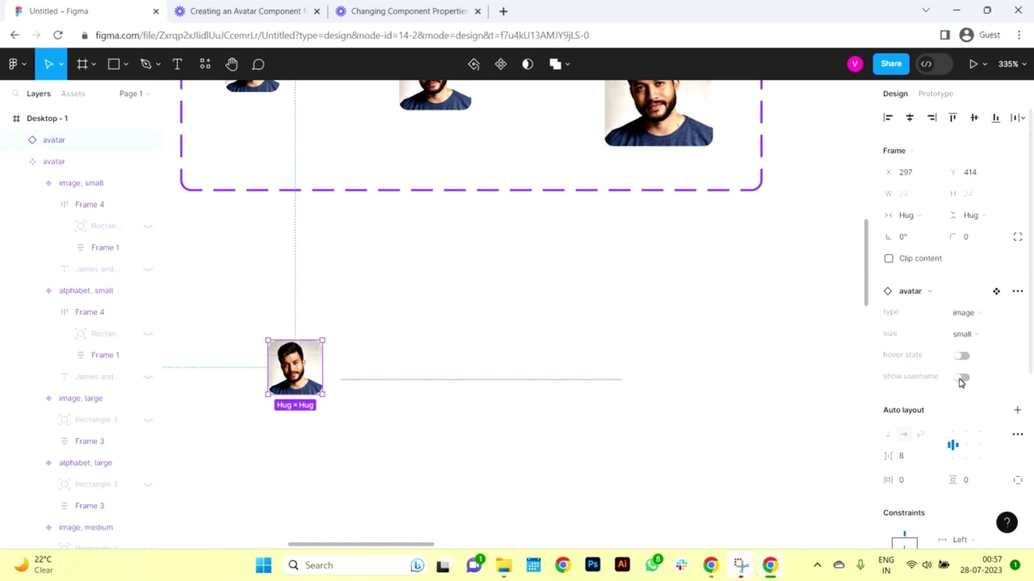
Show the username on the small avatar instance and replace its text with a different full name.
left_click(960, 378)
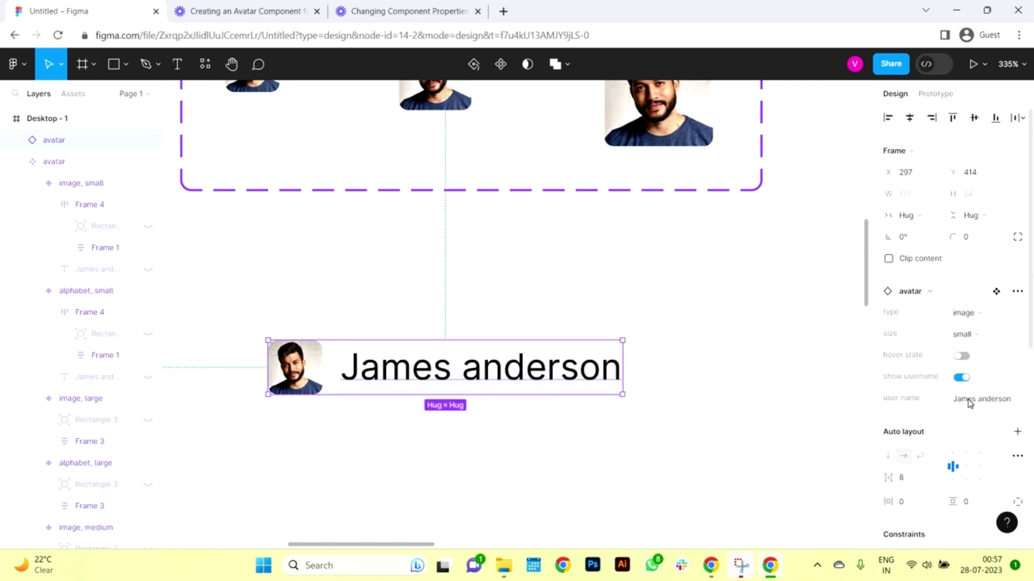
left_click(968, 399)
type("Jos butler")
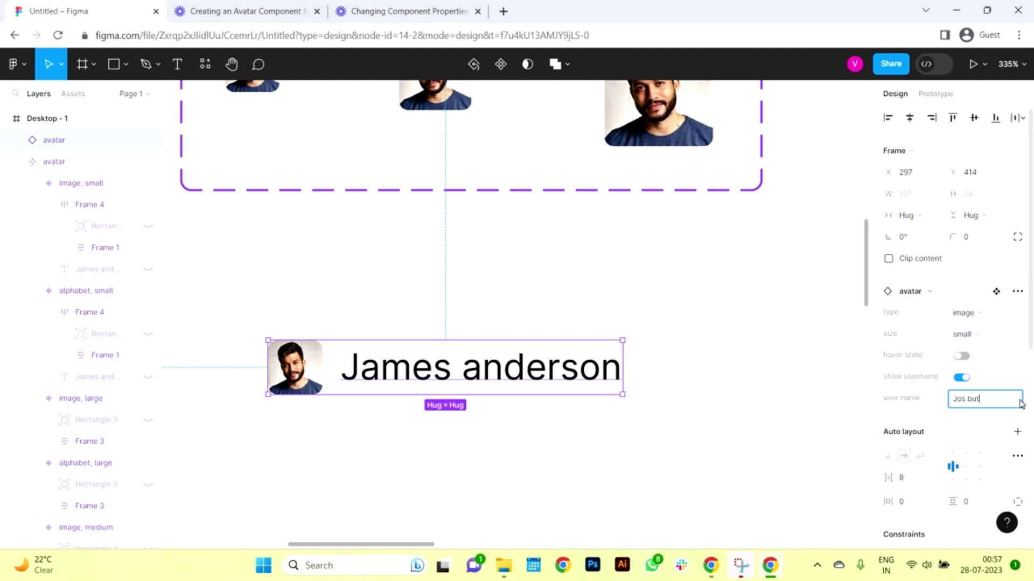
left_click(724, 437)
left_click(461, 383)
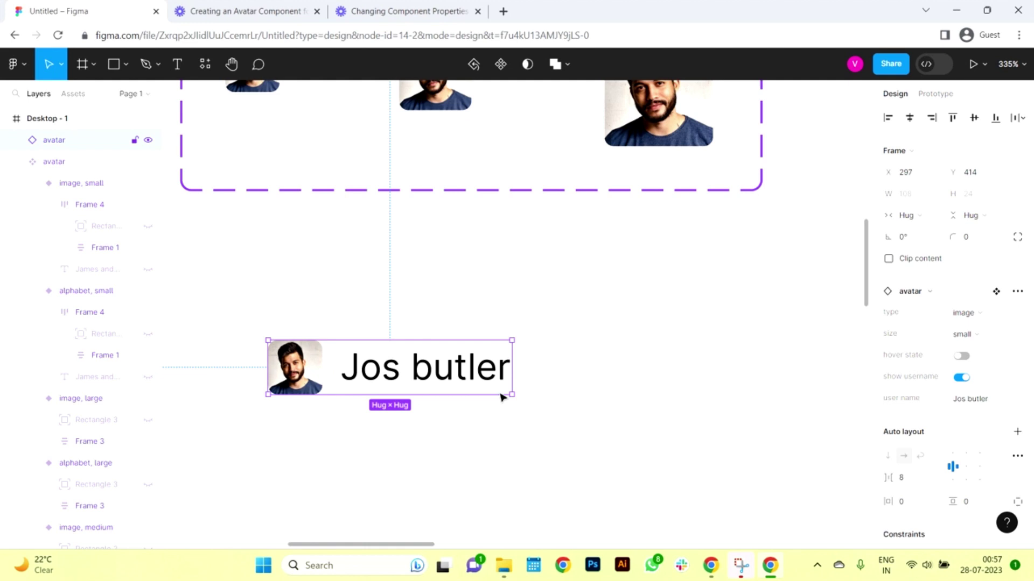
left_click(701, 417)
left_click(462, 383)
Set the avatar instance's size to medium.
scroll(461, 392, "down", 5)
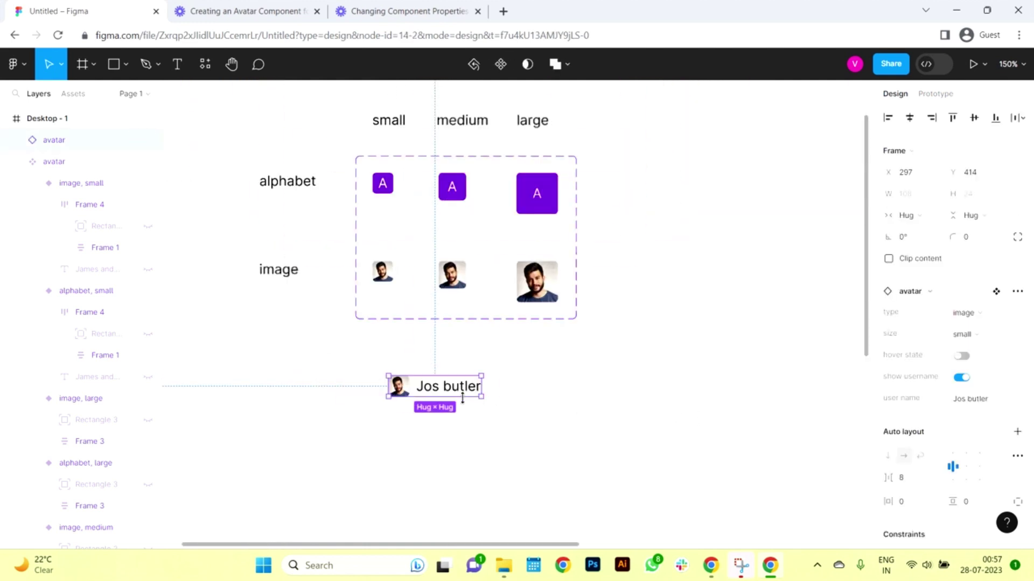
left_click(979, 335)
left_click(910, 350)
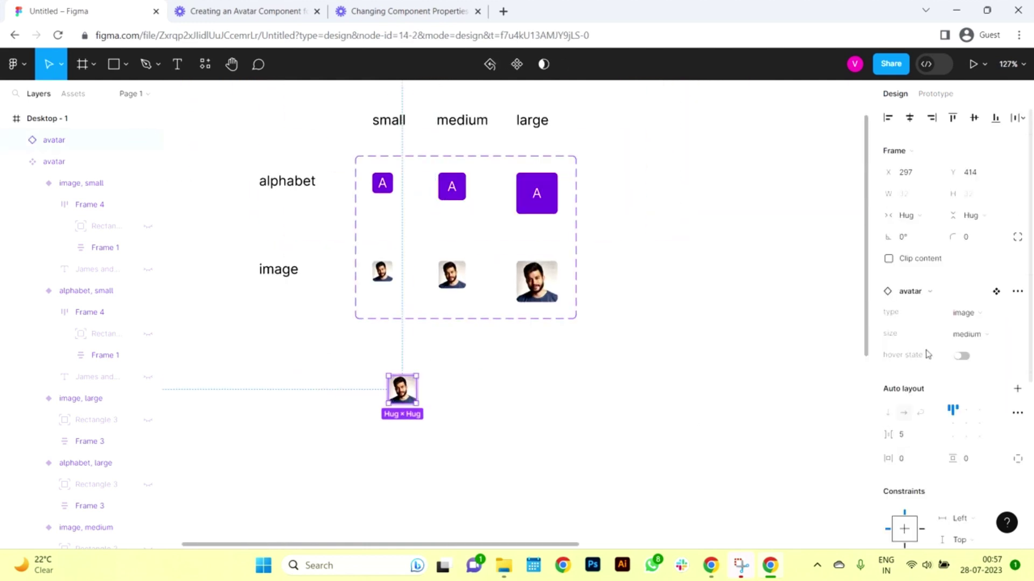
Examine the medium avatar instance and its available properties alongside the variants in the component set.
left_click(542, 423)
scroll(404, 425, "up", 5)
left_click(404, 354)
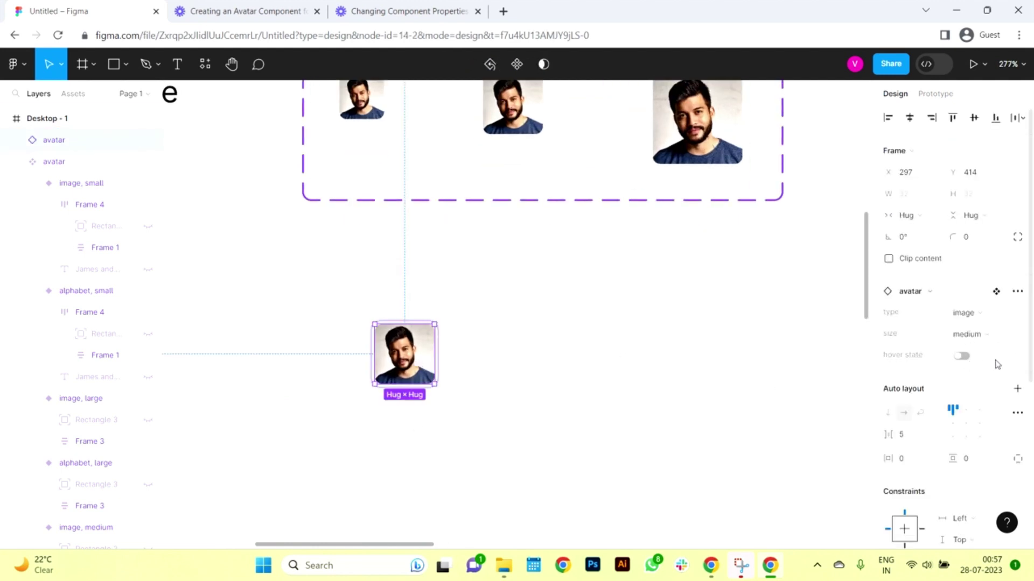
scroll(630, 284, "up", 4)
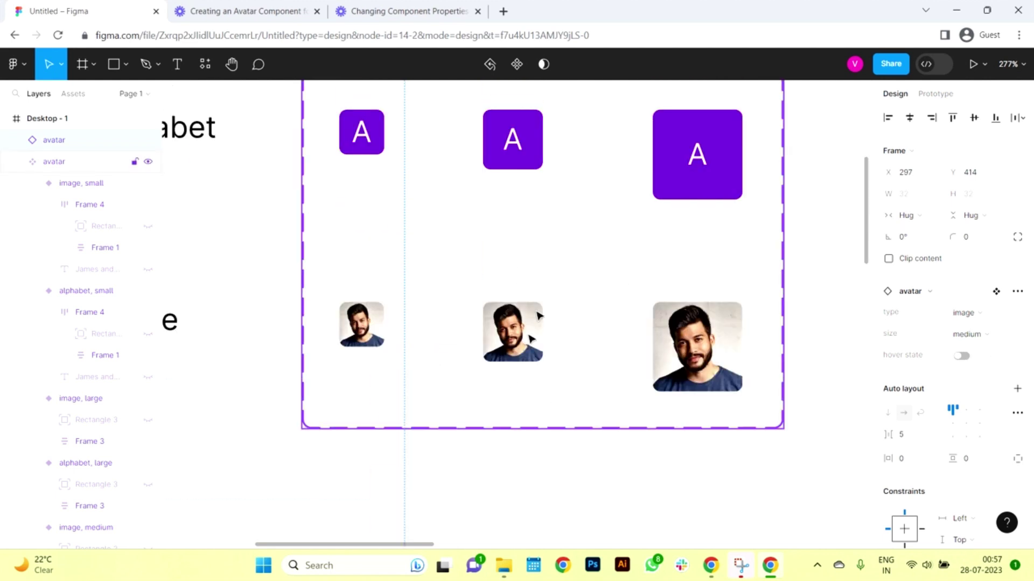
scroll(541, 415, "down", 4)
left_click(597, 486)
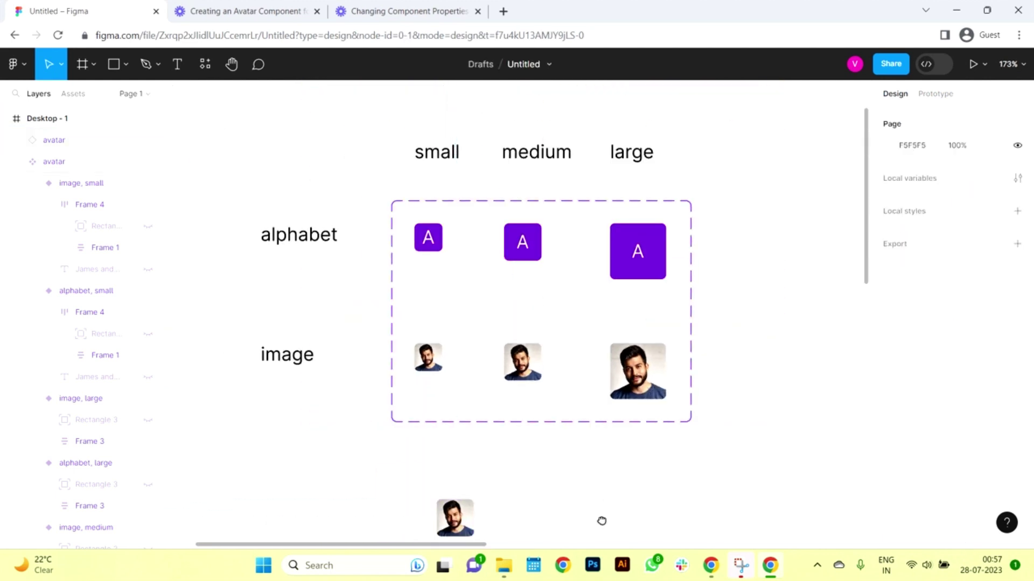
scroll(494, 376, "down", 3)
scroll(468, 371, "down", 4)
scroll(472, 387, "up", 3)
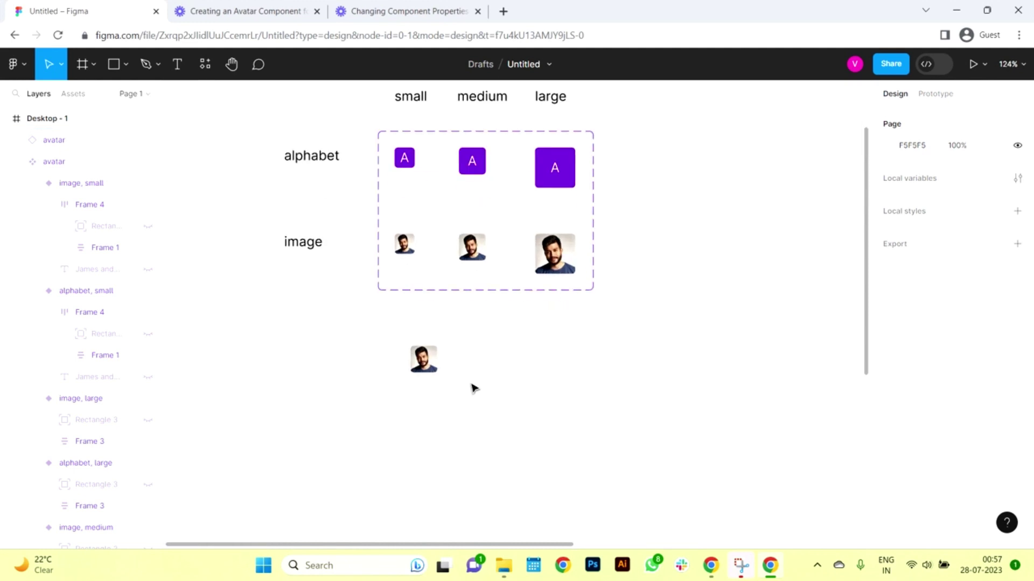
scroll(536, 376, "up", 1)
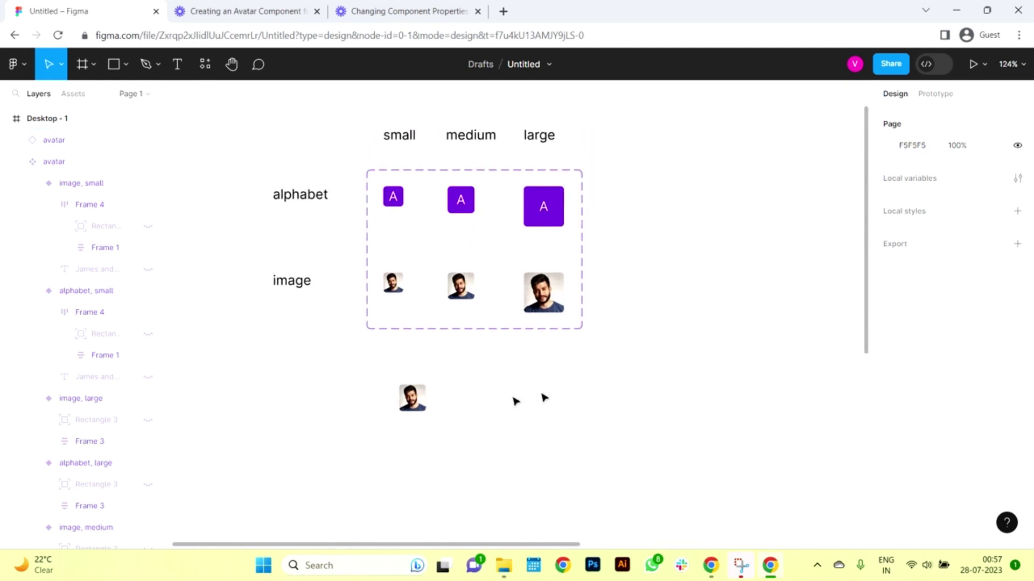
Move the medium avatar instance to the right, to about X 339, Y 412, below the component set.
left_click(413, 398)
left_click(480, 408)
scroll(422, 408, "up", 3)
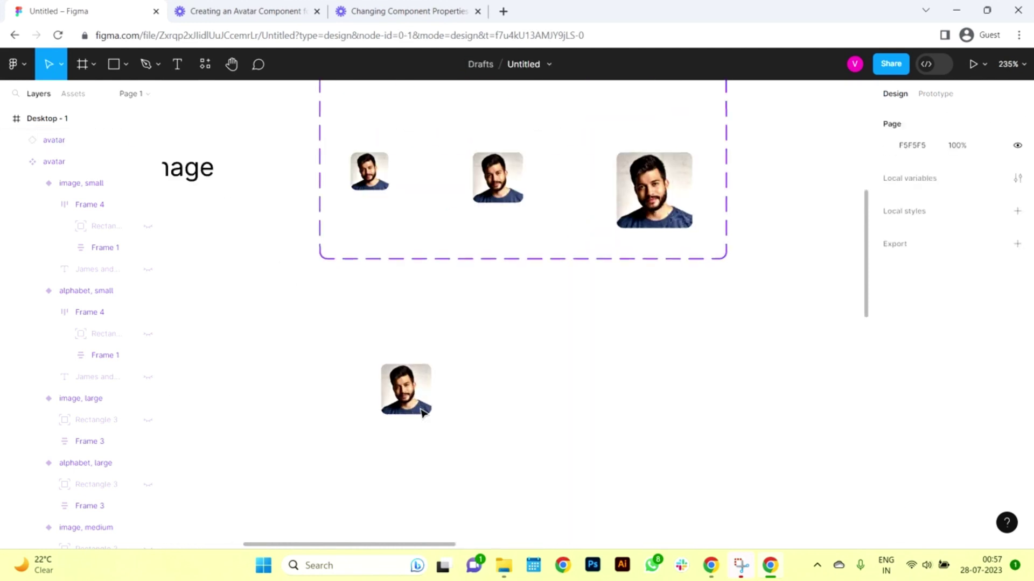
left_click_drag(423, 408, 480, 405)
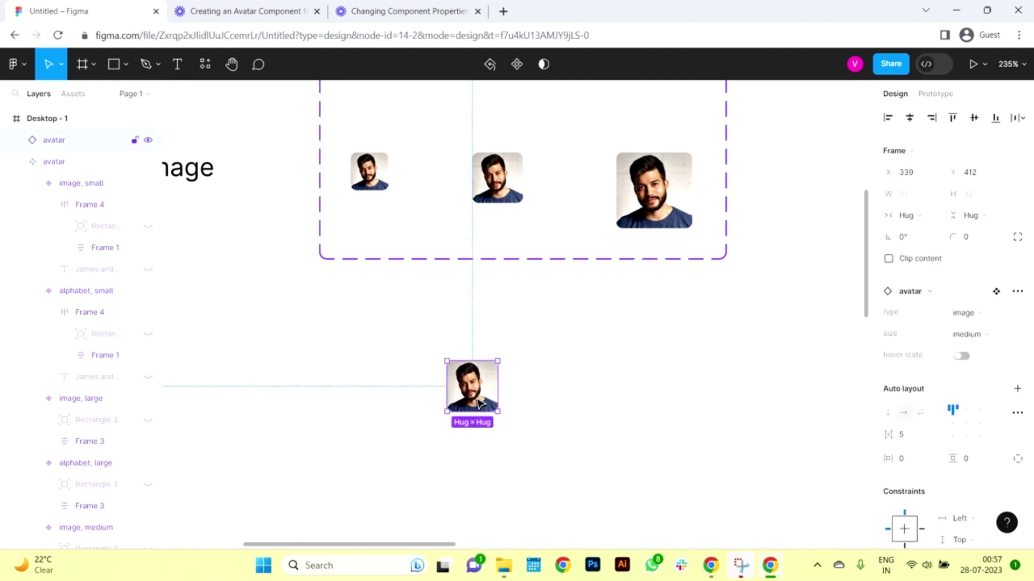